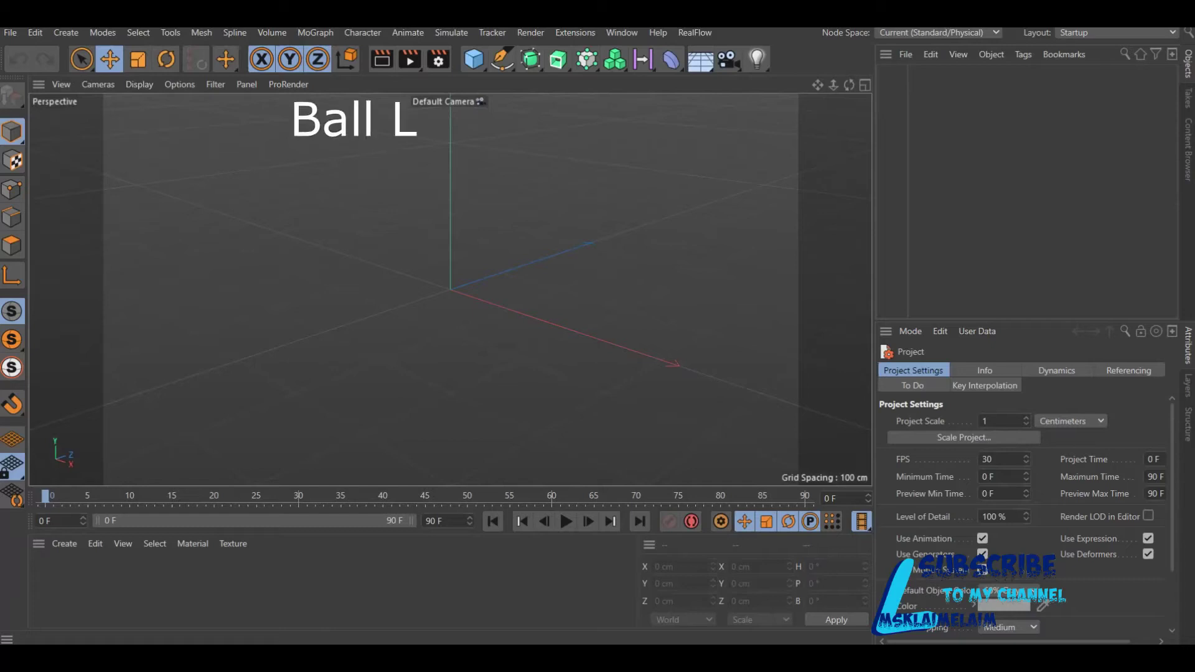
- Add a cube sized 50 cm on X, Y and Z
left_click(473, 59)
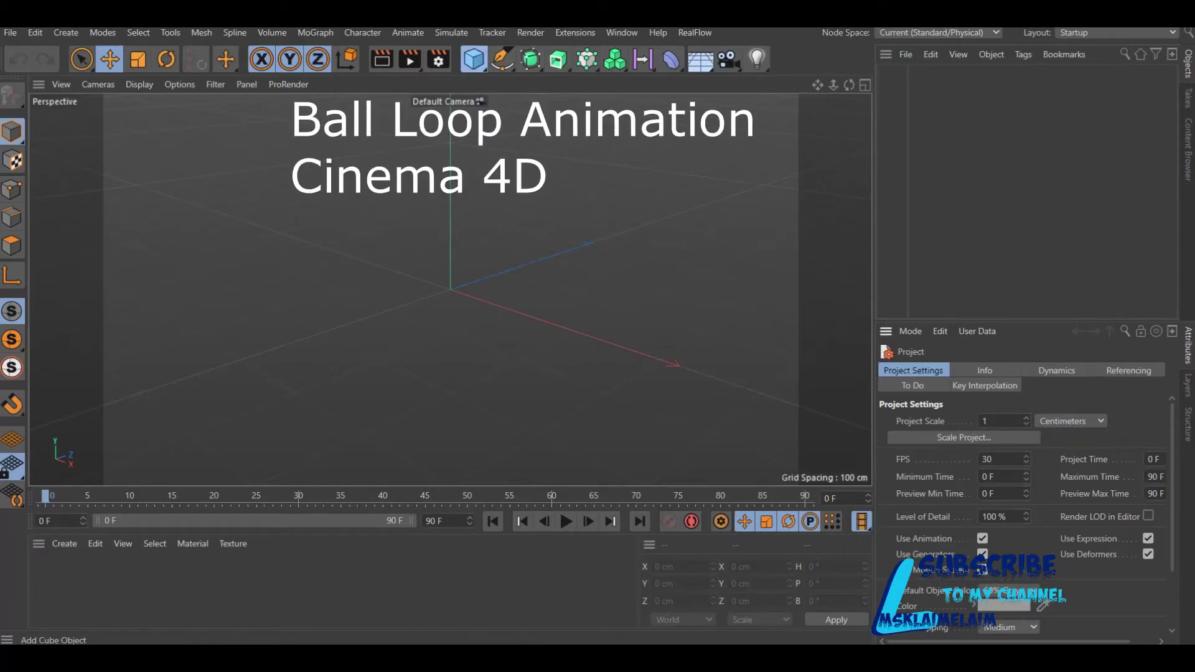
left_click(614, 80)
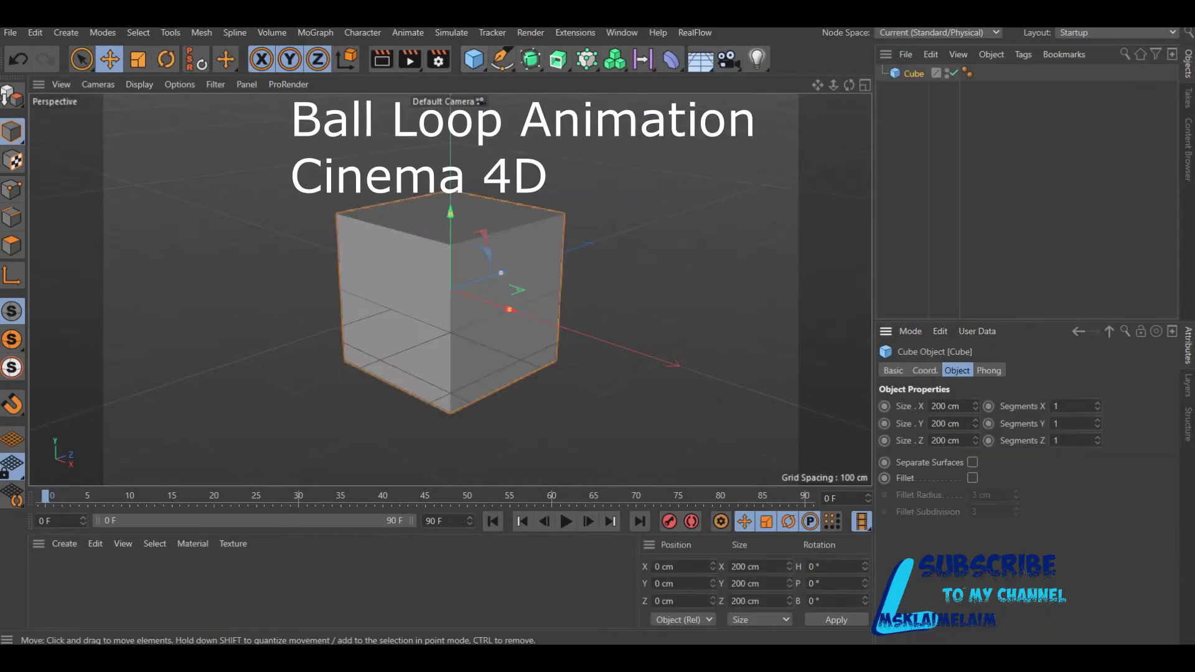
type("5")
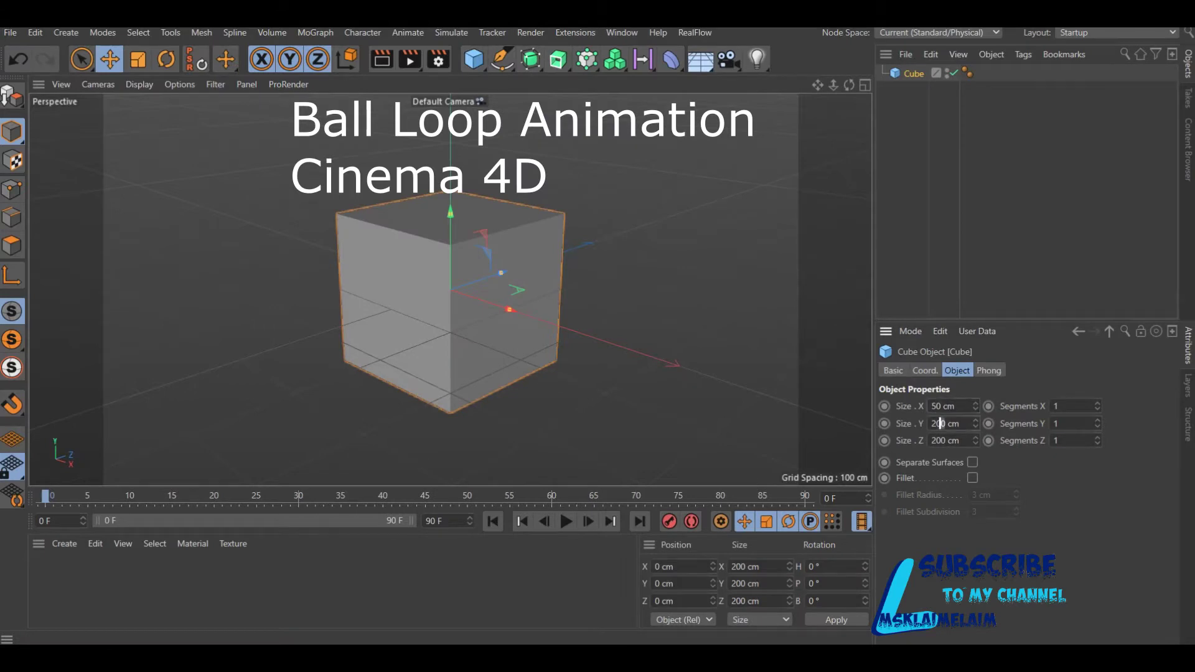
left_click_drag(944, 423, 933, 423)
type("50")
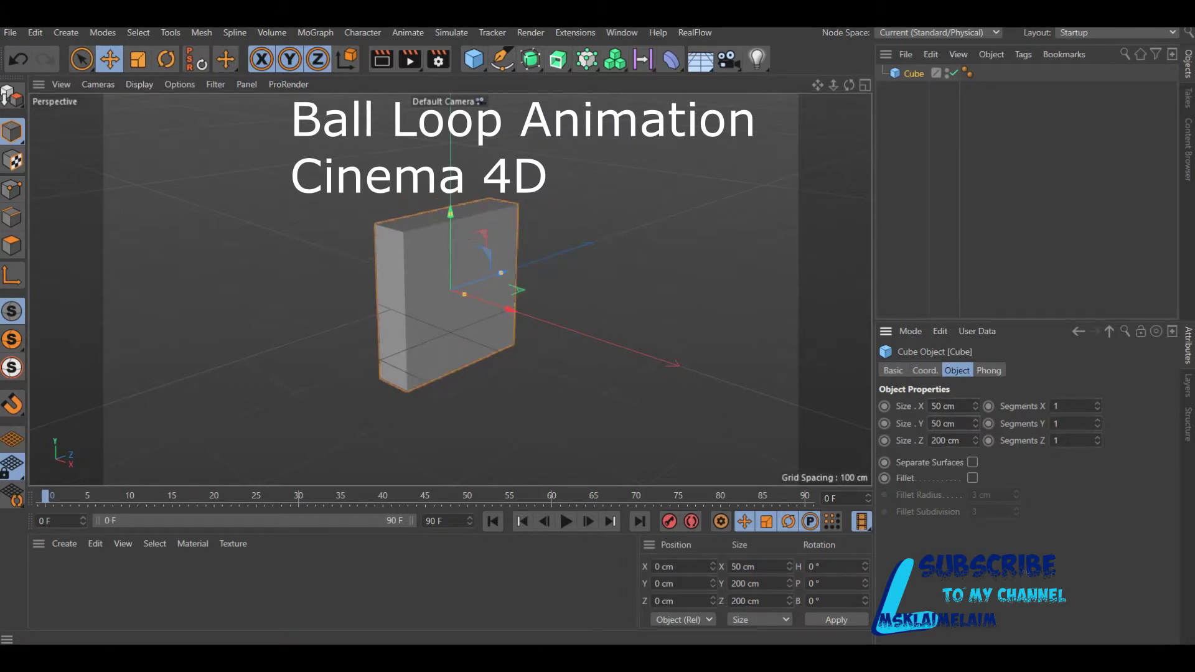
key("Tab")
key("BackSpace")
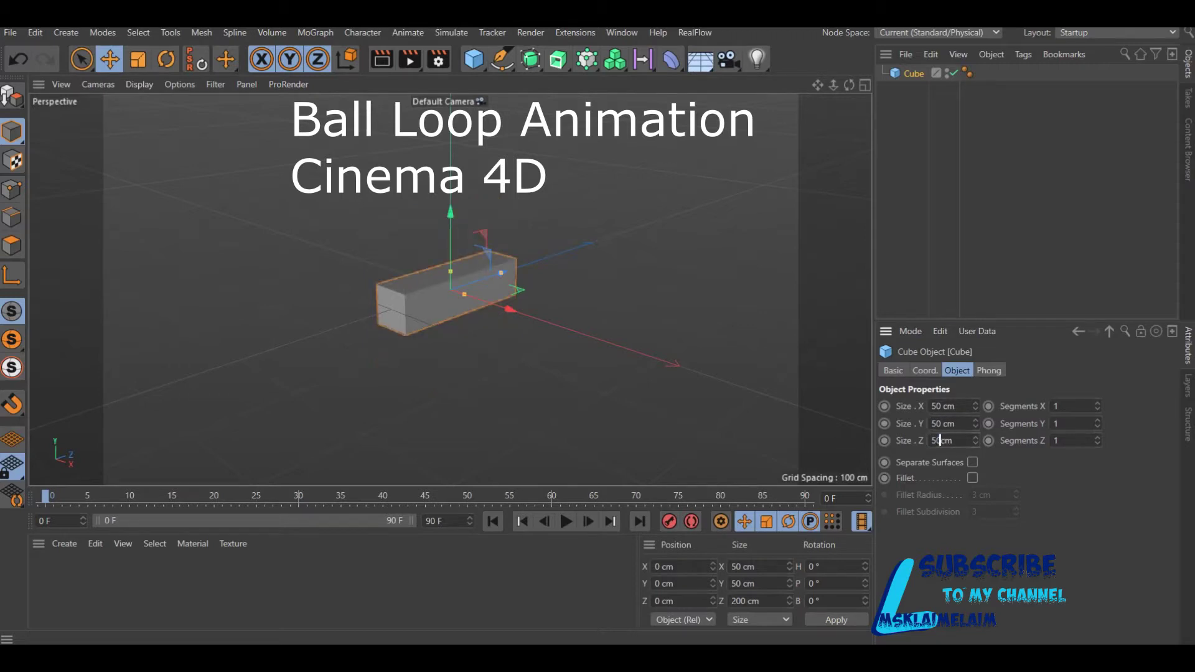
key("Return")
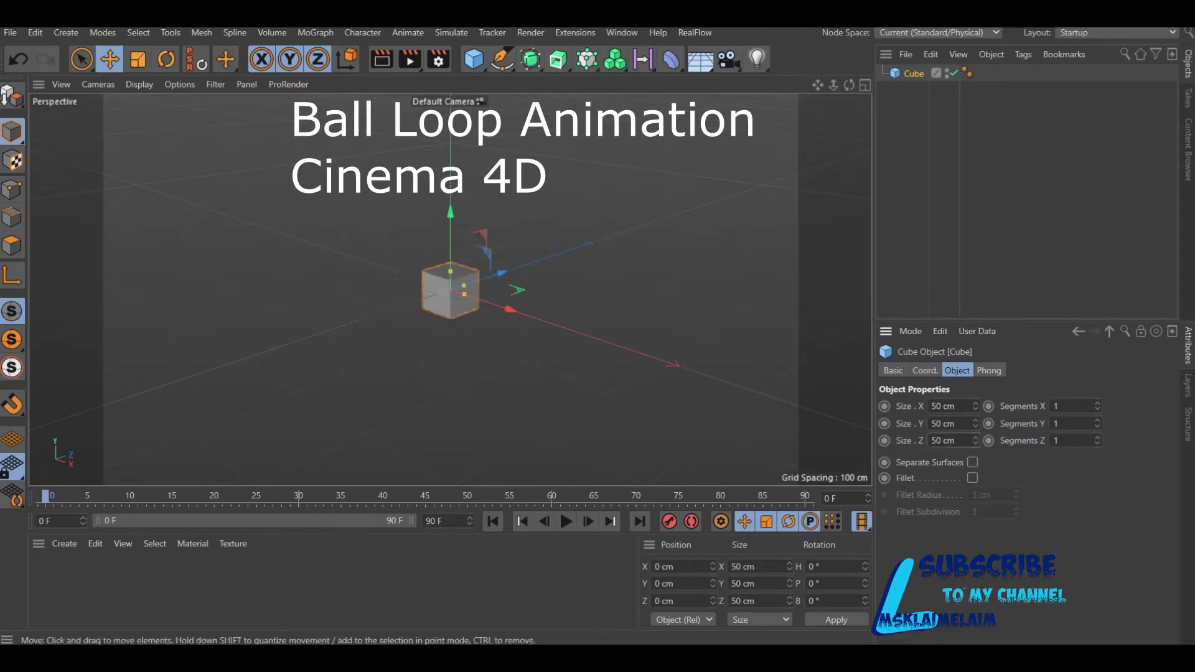
- Enable Fillet on the cube with a 7 cm fillet radius
left_click(973, 478)
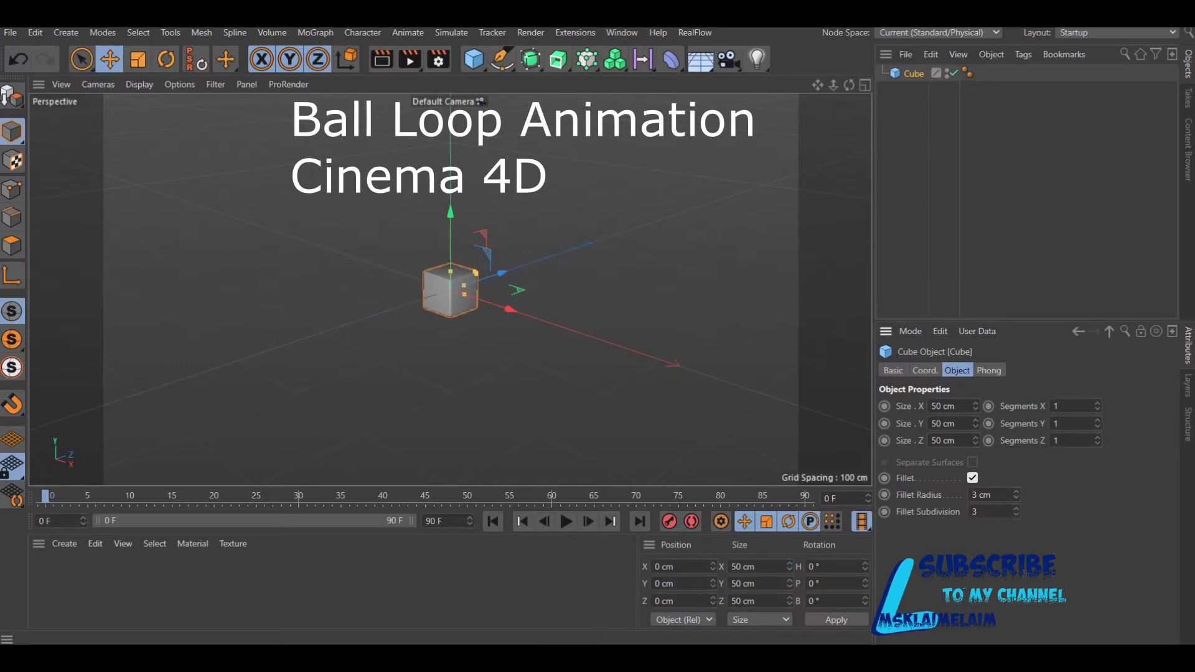
type("2")
key("Return")
type("0")
key("Return")
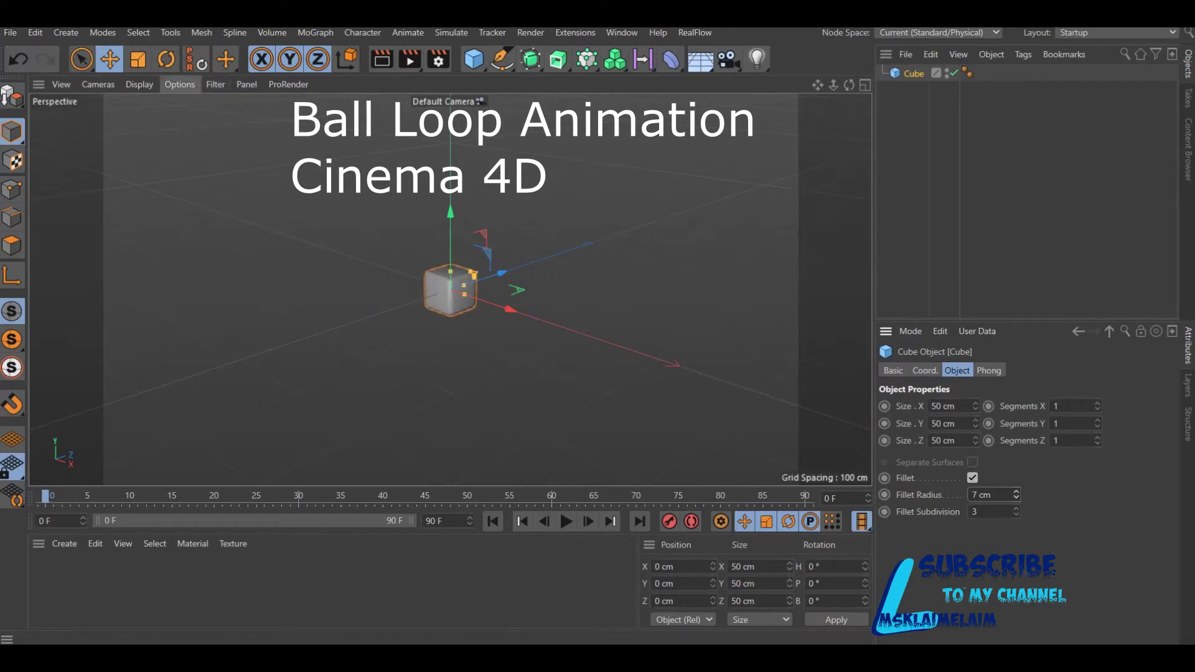
left_click(180, 84)
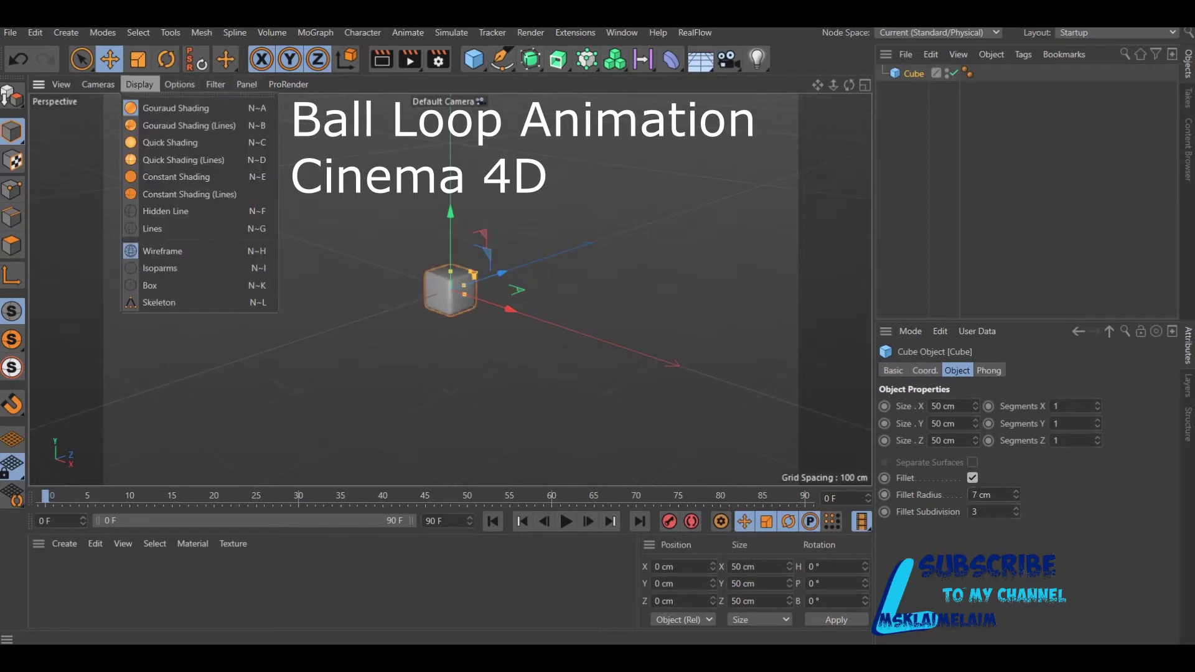
- Show the cube in Gouraud Shading (Lines), adjust the zoom, and stretch it toward 192 cm tall
left_click(175, 125)
scroll(487, 313, "up", 3)
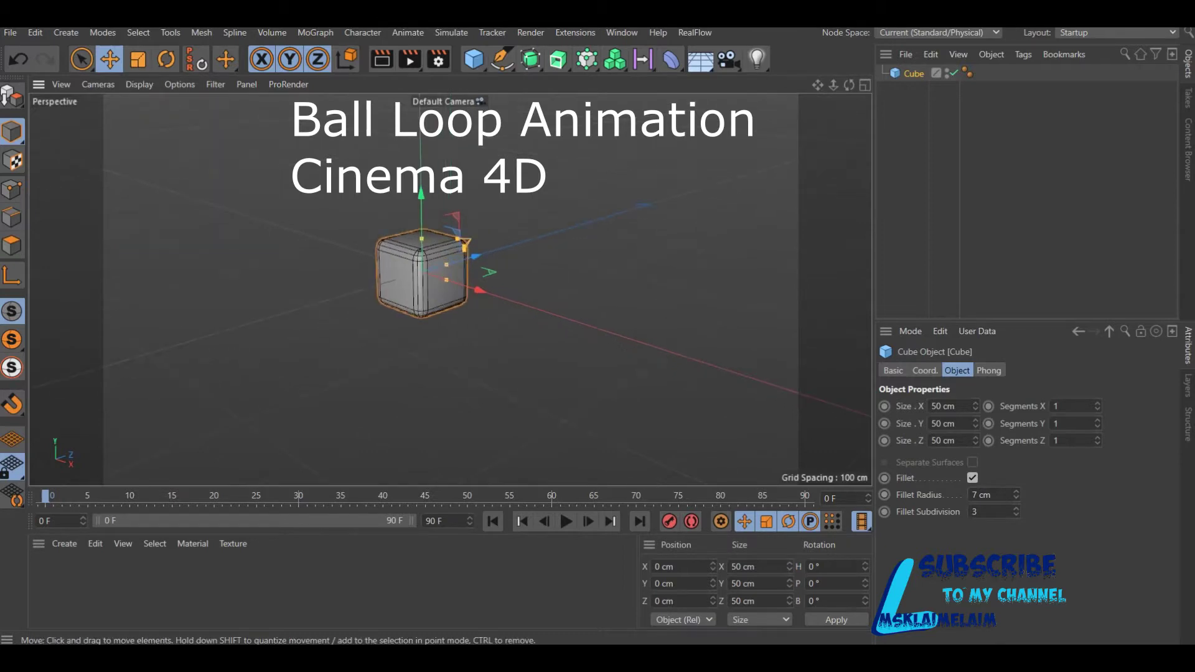
scroll(806, 154, "down", 2)
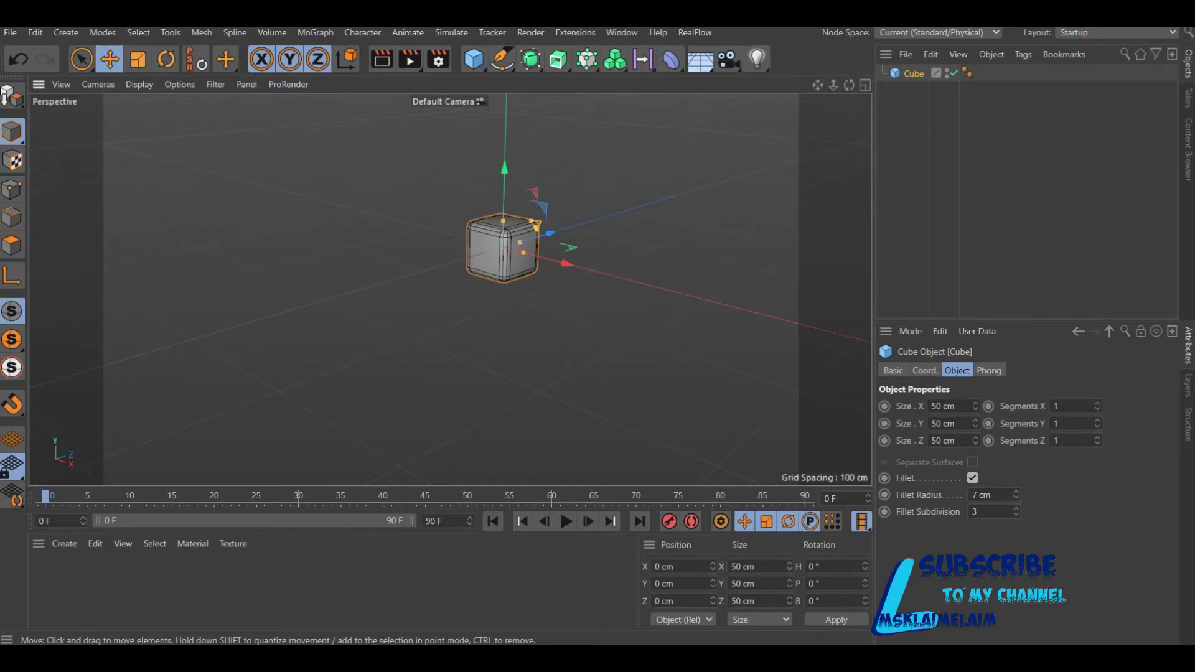
left_click_drag(503, 221, 505, 142)
- In the four-view Front view, raise the pillar to Y 97.215 cm onto the floor
left_click(864, 85)
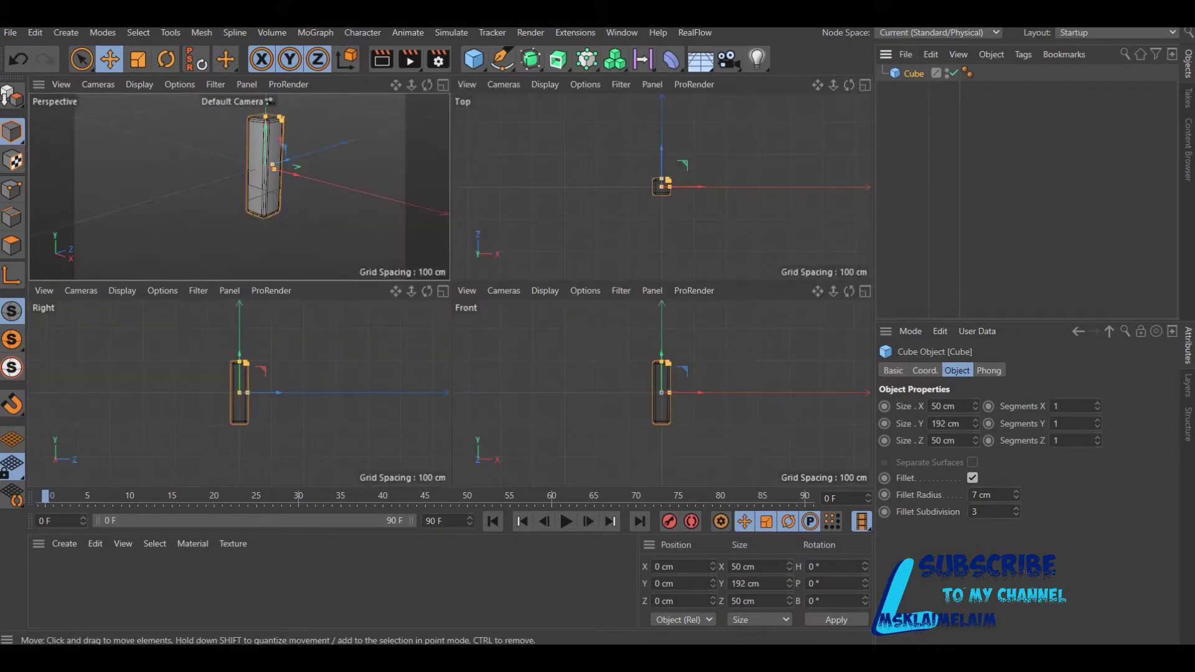
left_click(747, 423)
left_click(662, 398)
left_click_drag(661, 372, 662, 322)
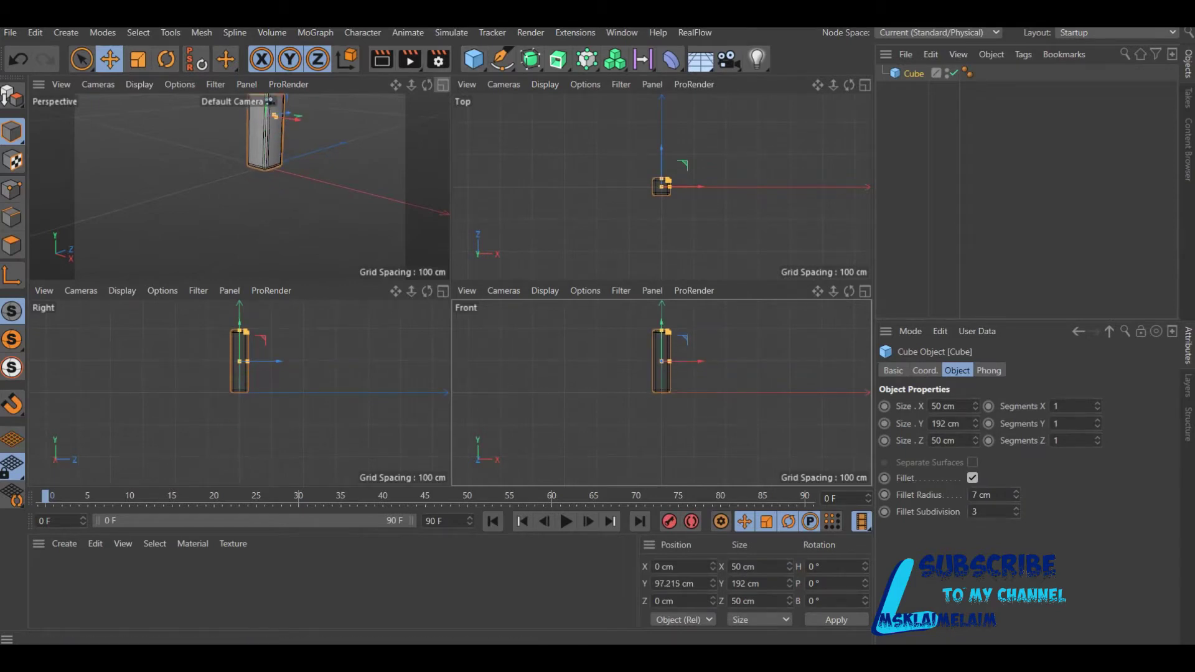
- Back in the perspective view, recentre the pillar and Ctrl-drag a copy along Z
left_click(443, 84)
scroll(582, 294, "down", 2)
scroll(582, 294, "down", 2)
scroll(582, 294, "down", 1)
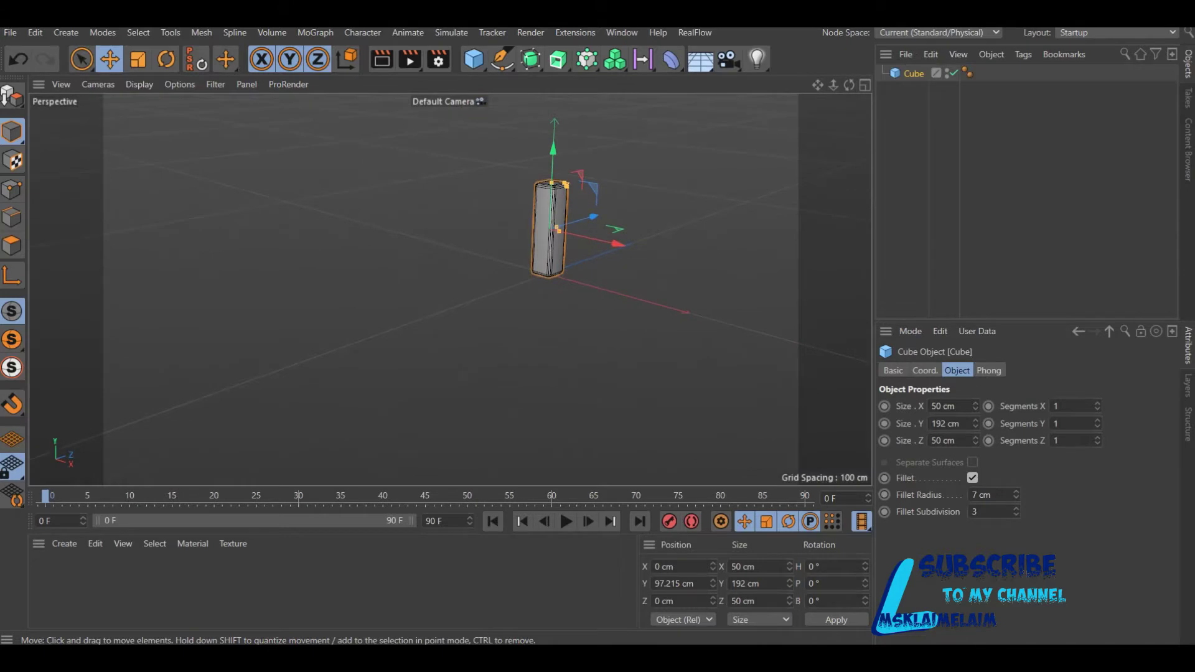
left_click_drag(817, 84, 643, 137)
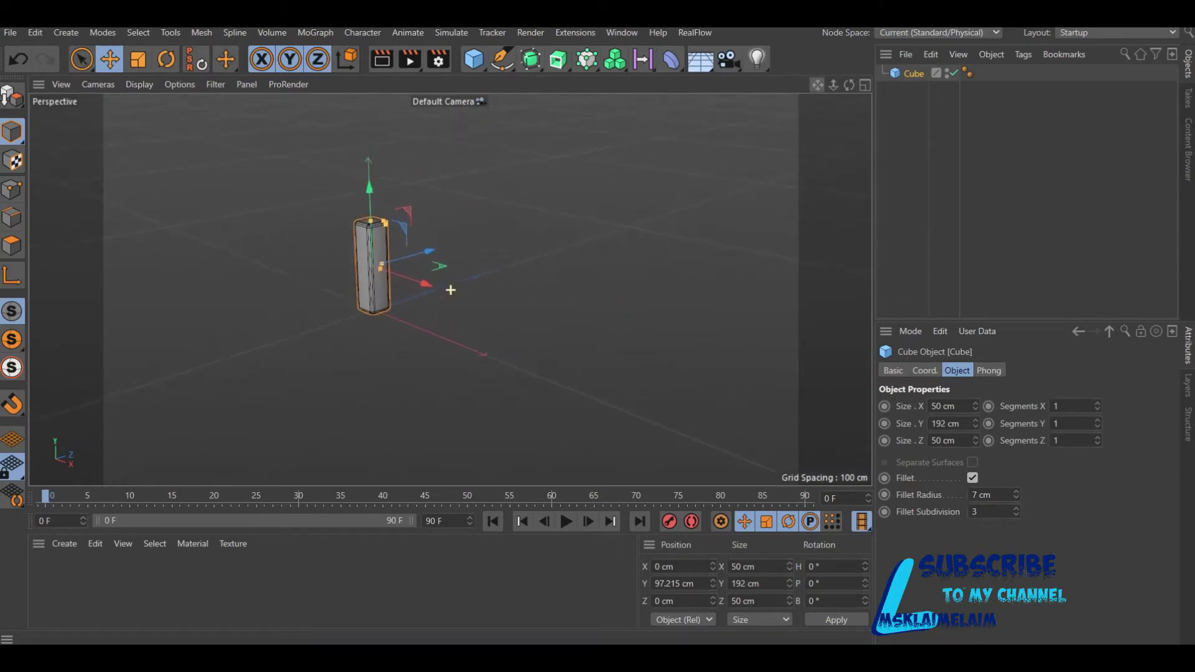
mouse_move(414, 269)
left_mouse_down("ctrl")
mouse_move(577, 221)
mouse_move(434, 188)
mouse_move(321, 217)
left_mouse_up("ctrl")
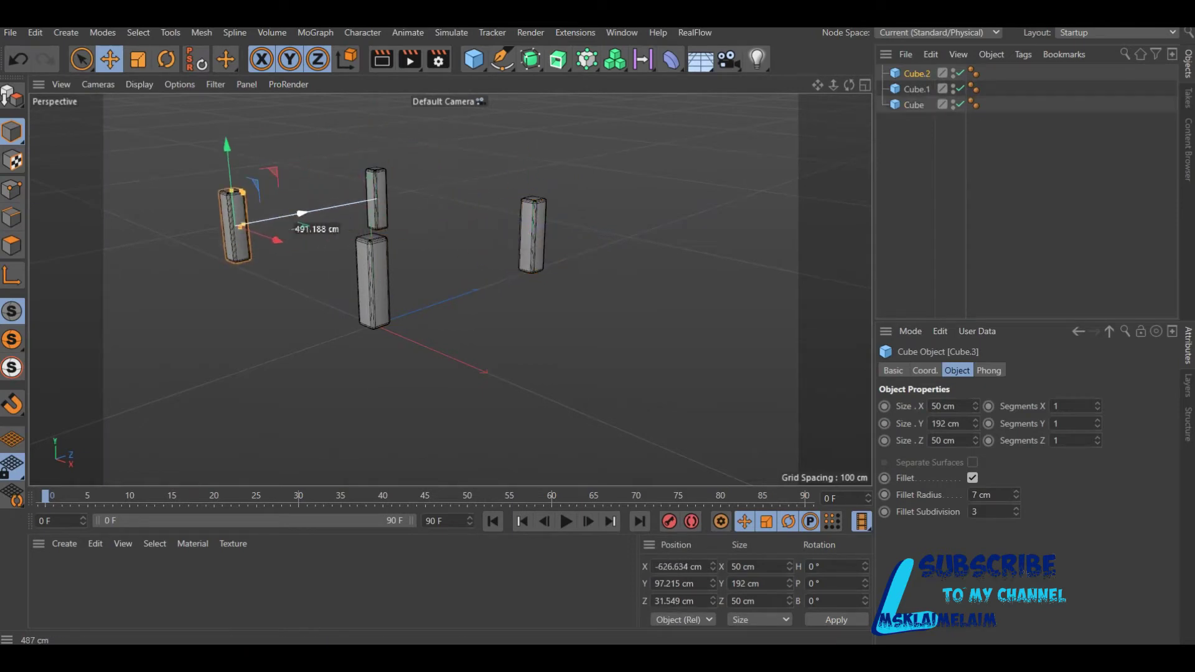
- Orbit the view to see all four pillars around the origin
left_click_drag(451, 288, 419, 323, "alt")
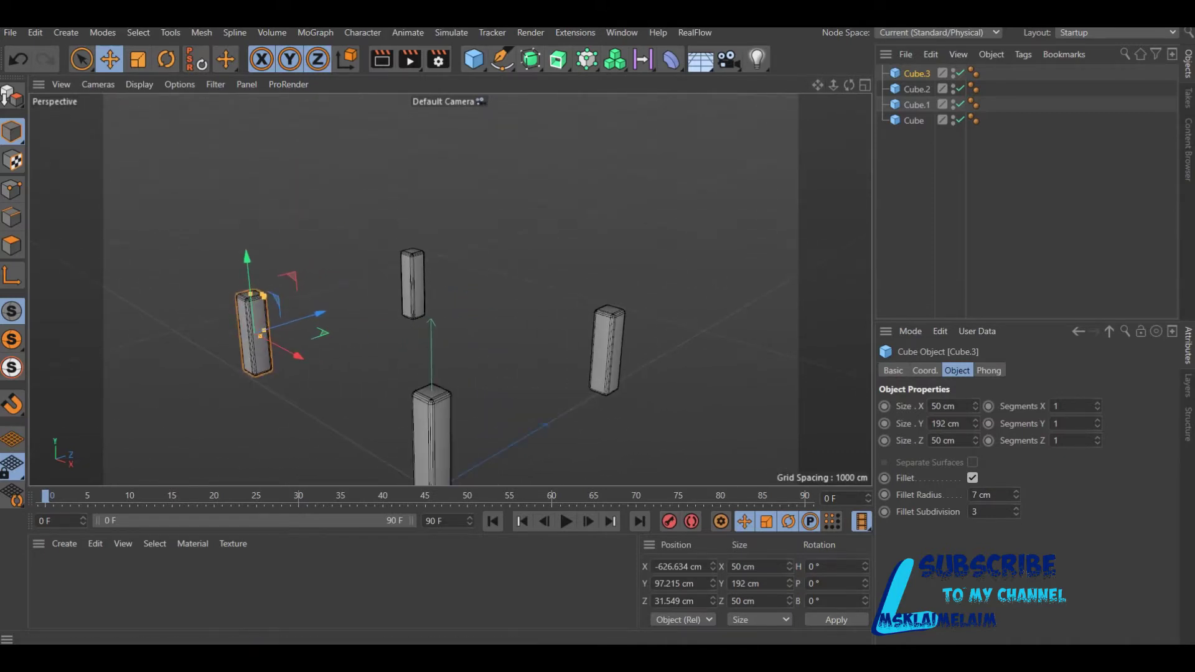
left_click(64, 544)
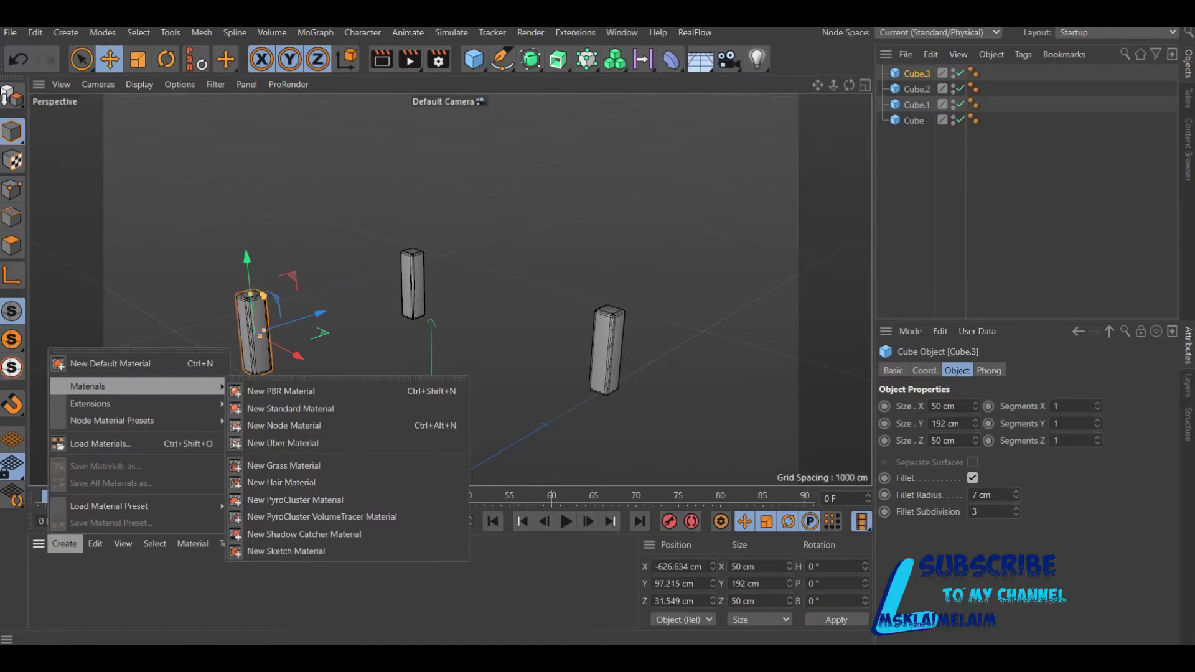
- Create a new standard material Mat with a 2D - V Gradient as its Color texture
left_click(290, 409)
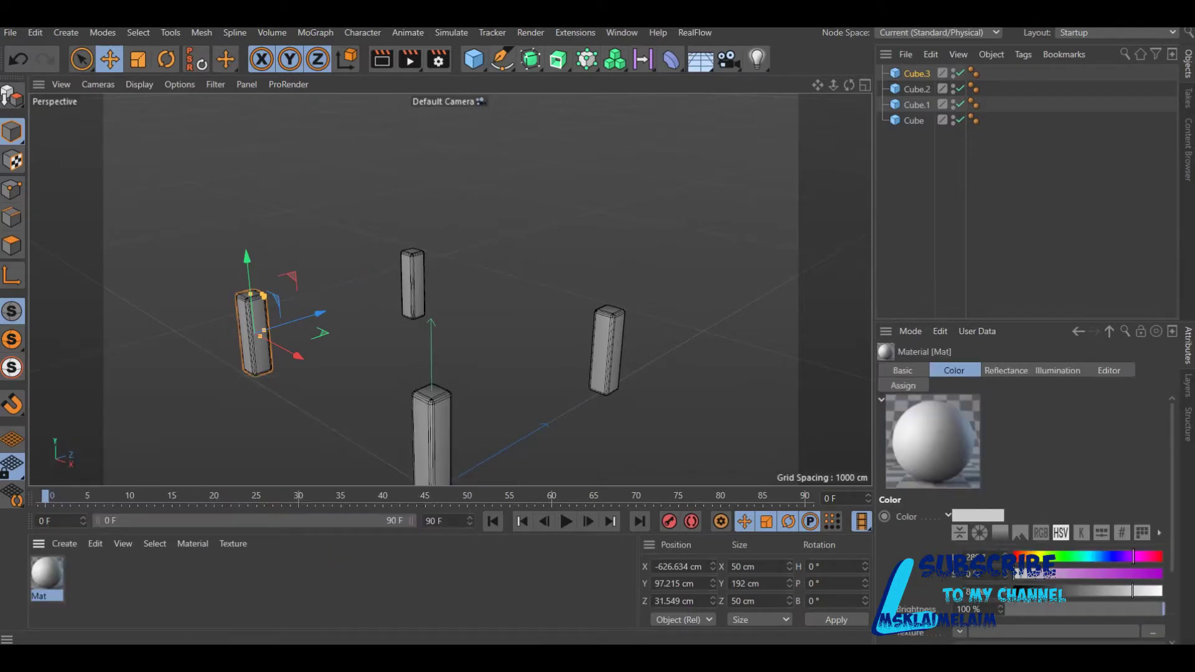
double_click(47, 573)
left_click(261, 244)
left_click(419, 243)
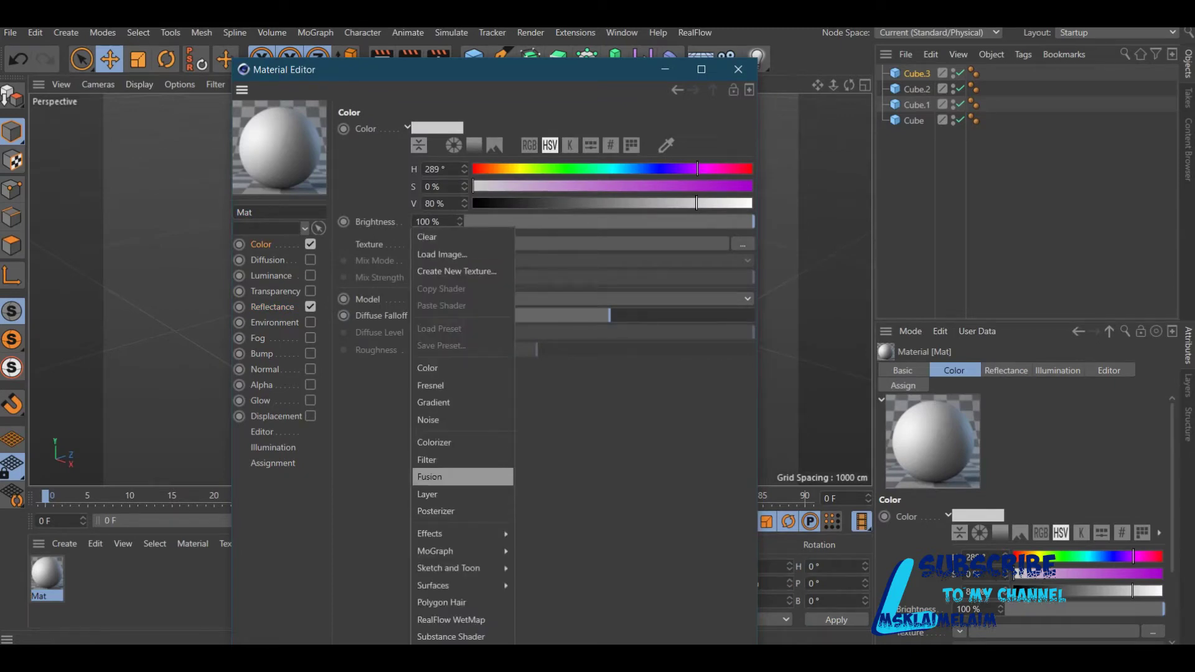
left_click(434, 403)
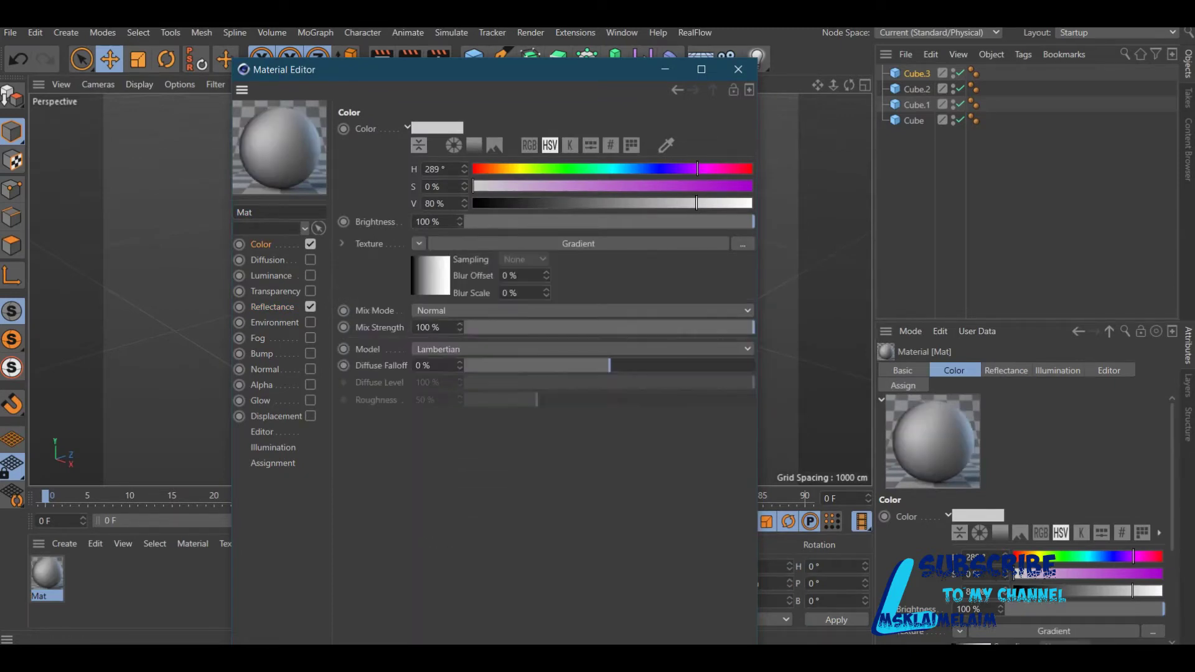
left_click(579, 243)
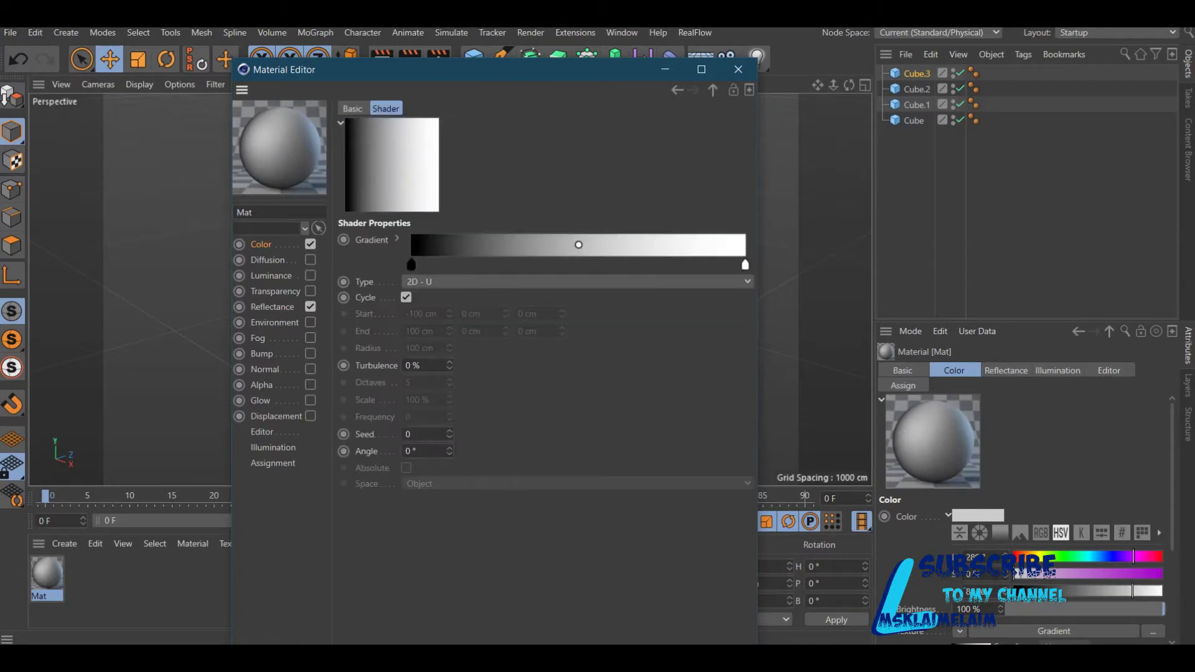
left_click(575, 282)
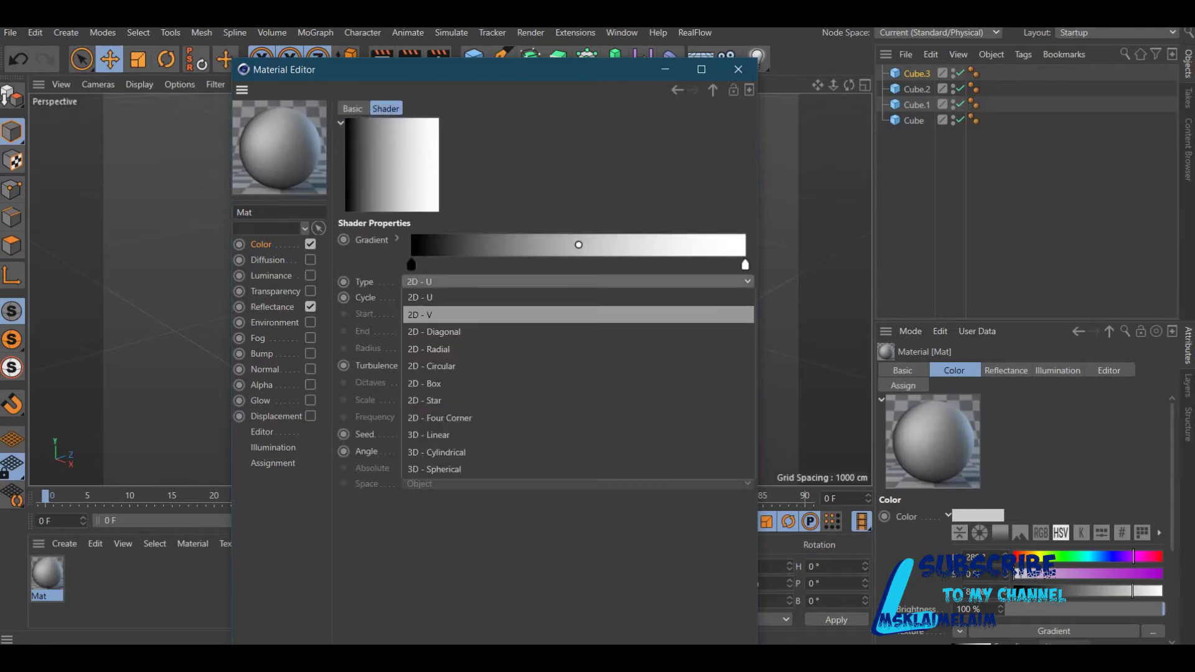
left_click(436, 314)
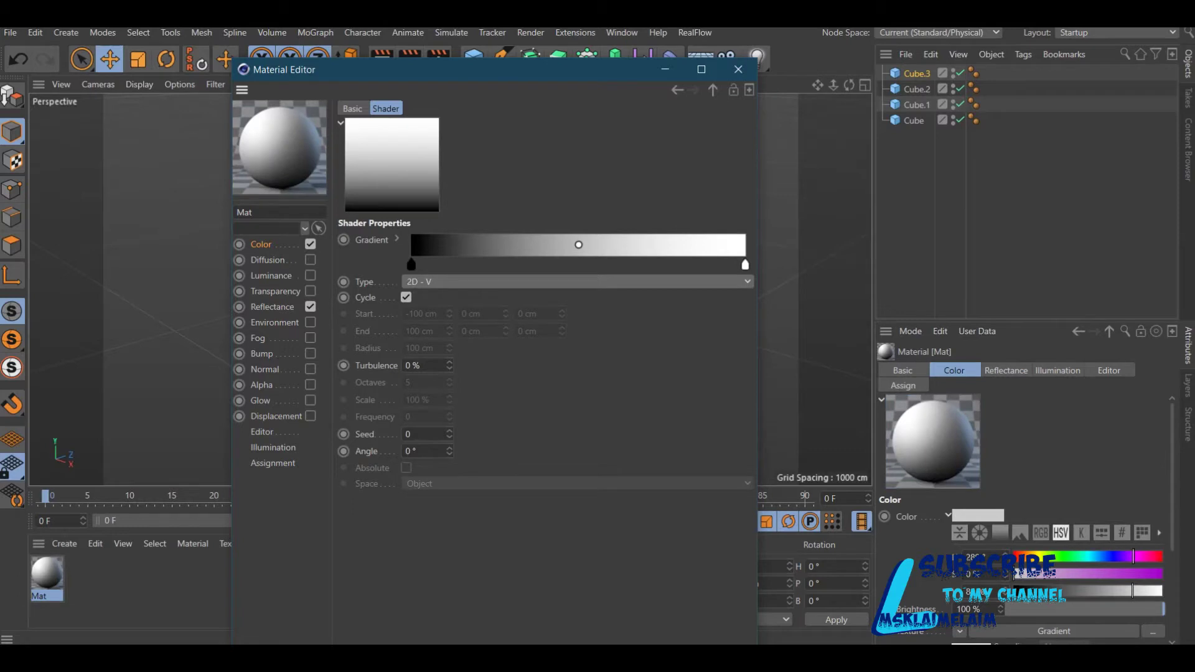
- Add a blue knot (H 200, S 84) to the gradient
double_click(580, 264)
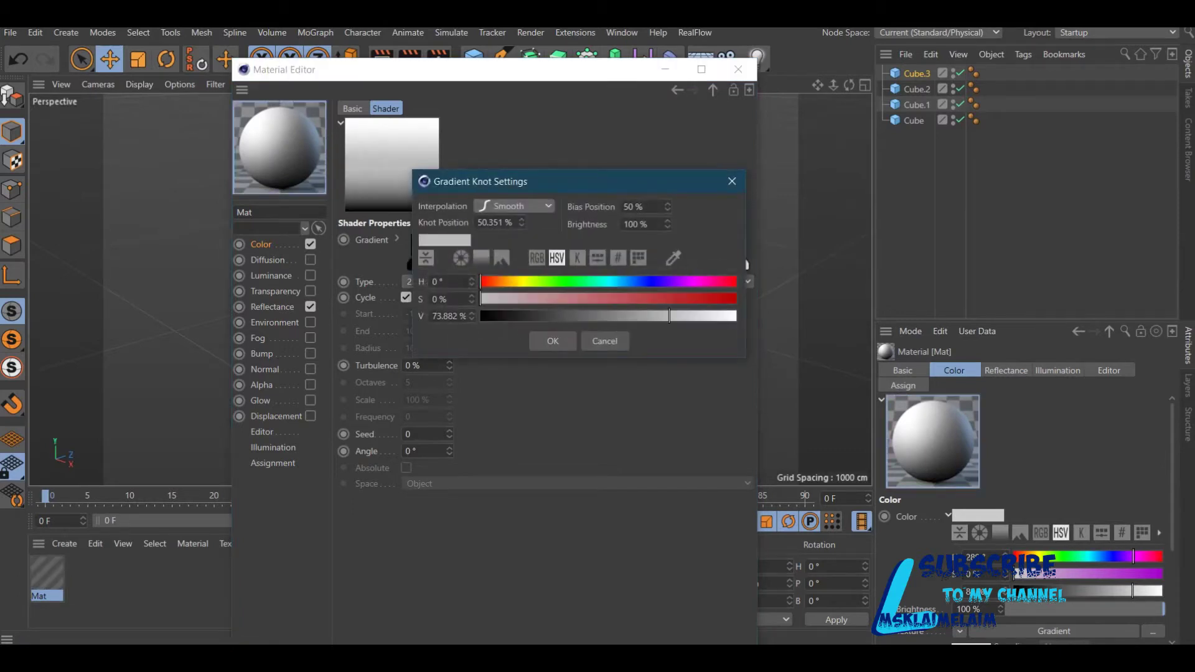
type("200")
key("Tab")
type("84")
key("Return")
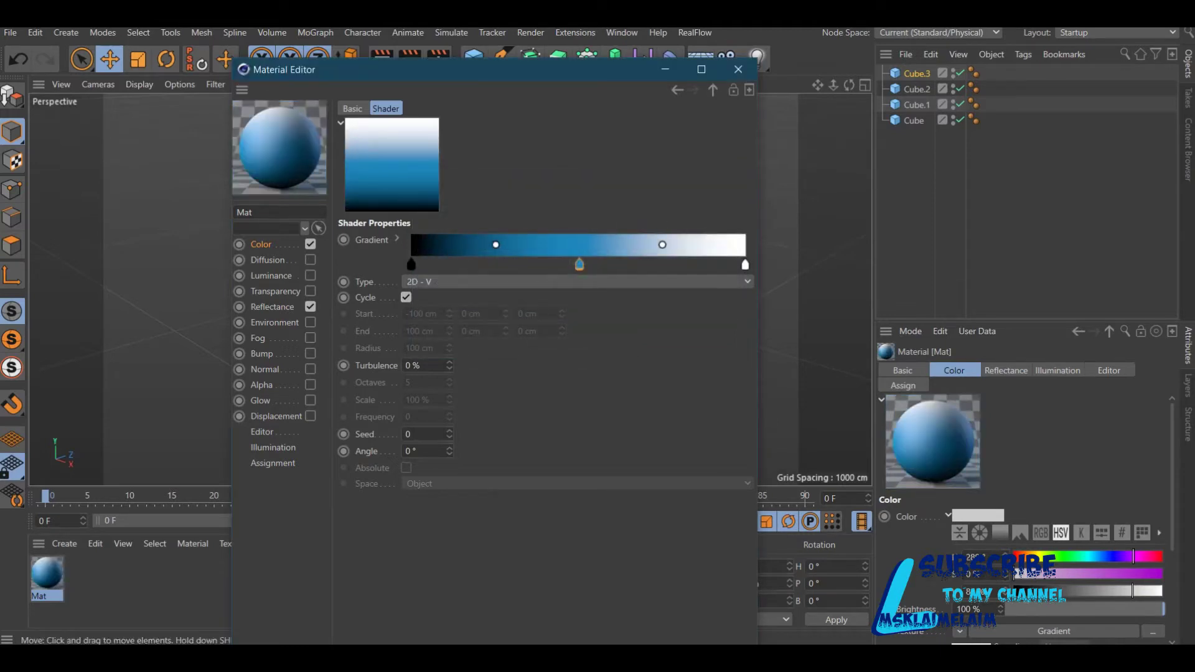
left_click(272, 307)
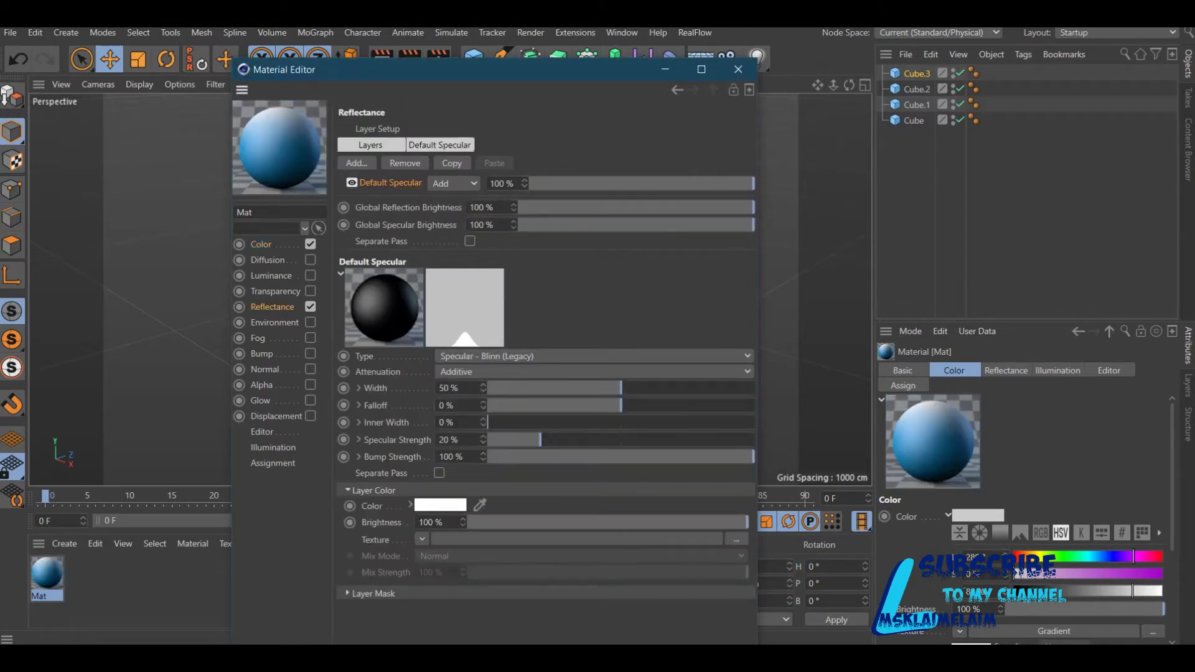
- Replace the default specular with a Beckmann layer at 27% brightness and close the editor
left_click(405, 163)
left_click(356, 163)
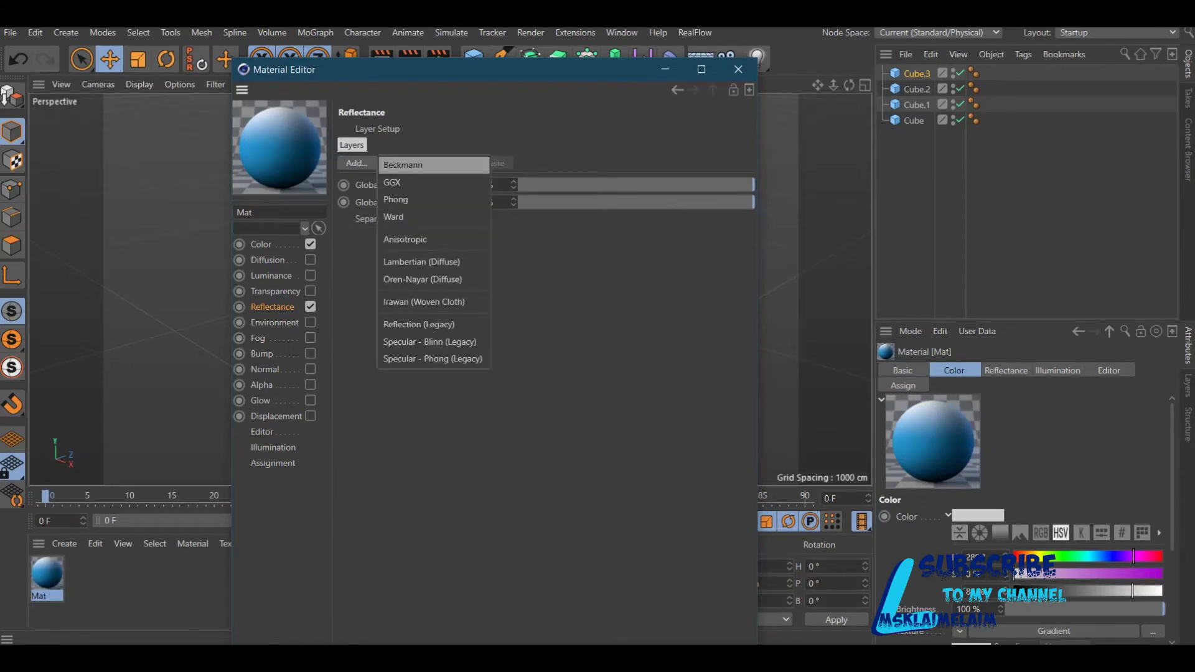
left_click(434, 164)
left_click(562, 490)
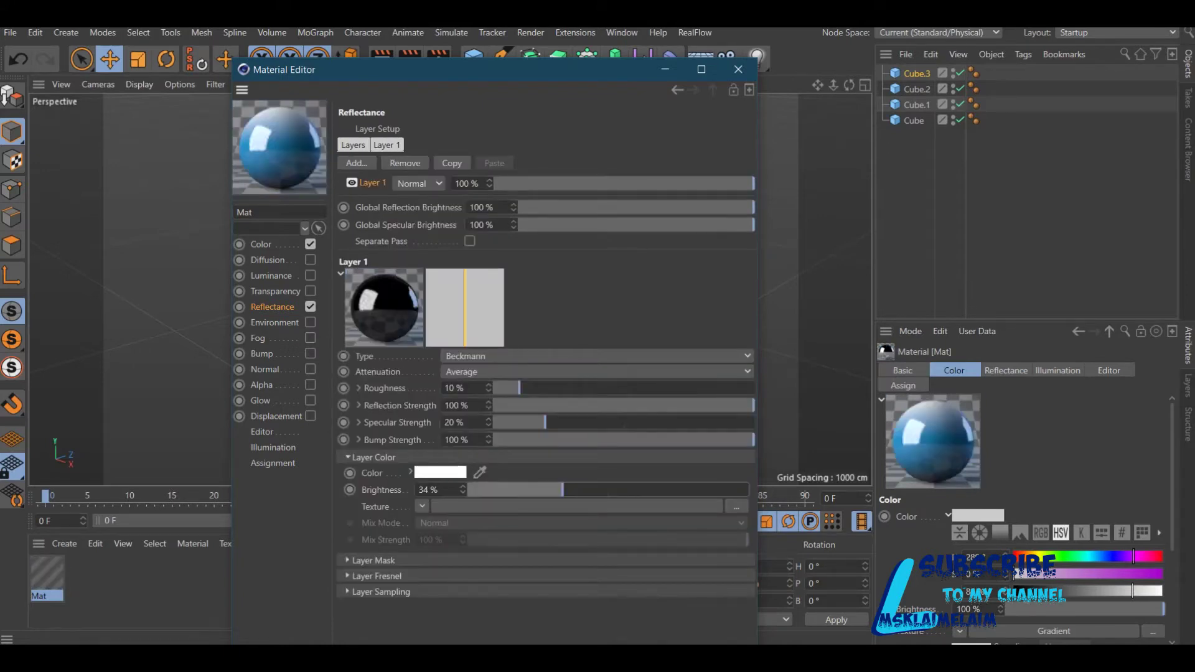
left_click_drag(562, 490, 529, 489)
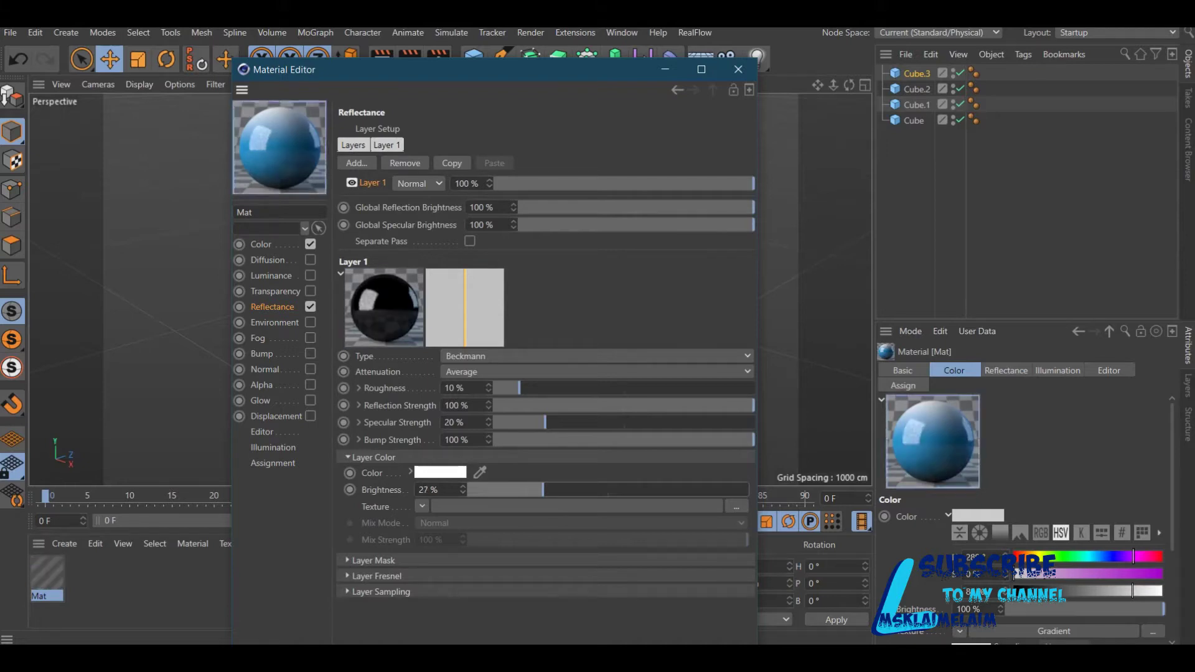
left_click(738, 69)
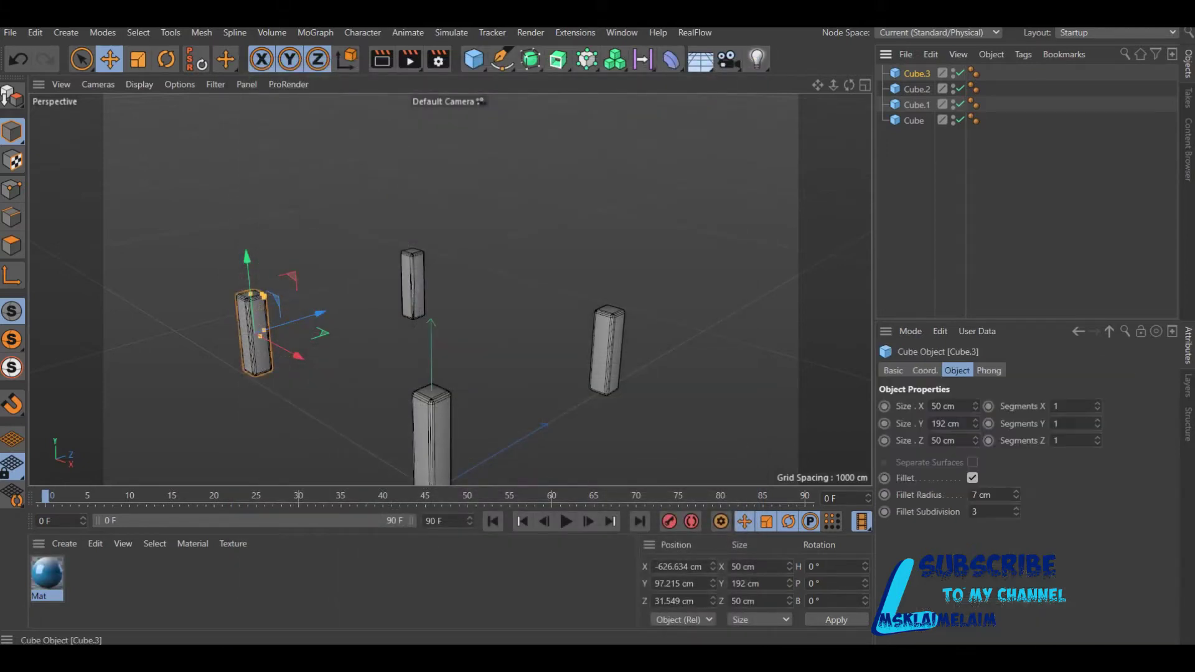
- Group the four cubes under a Null, undoing an accidental polygon conversion
left_click(914, 120, "shift")
right_click(913, 120)
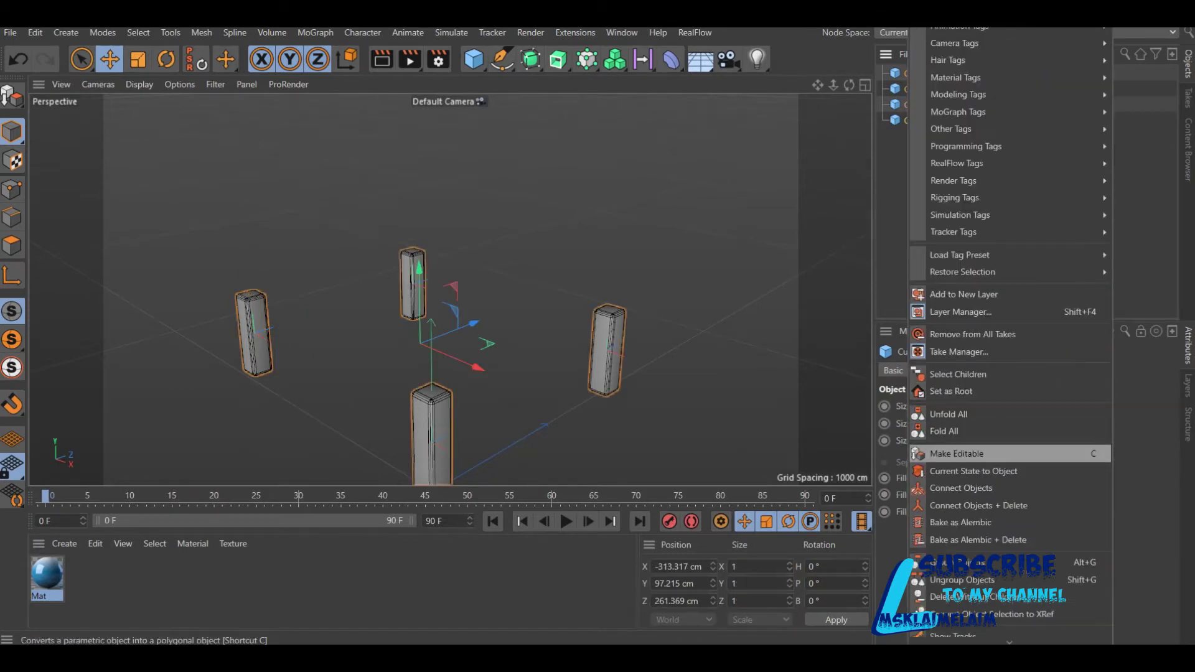
left_click(957, 453)
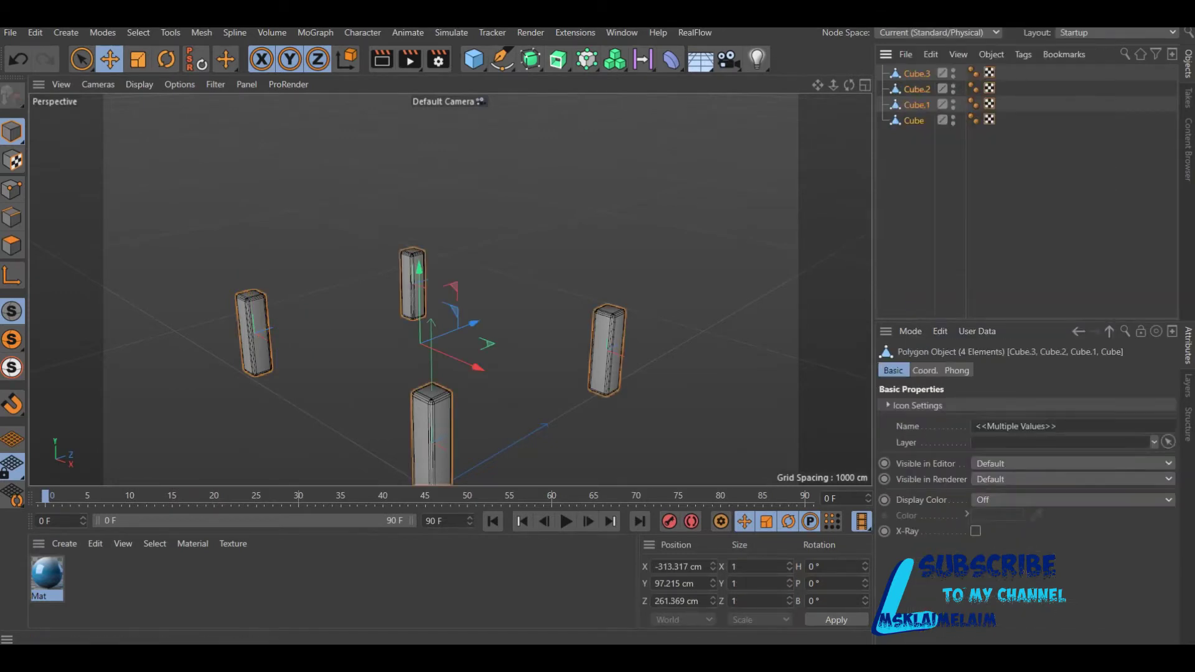
left_click(18, 59)
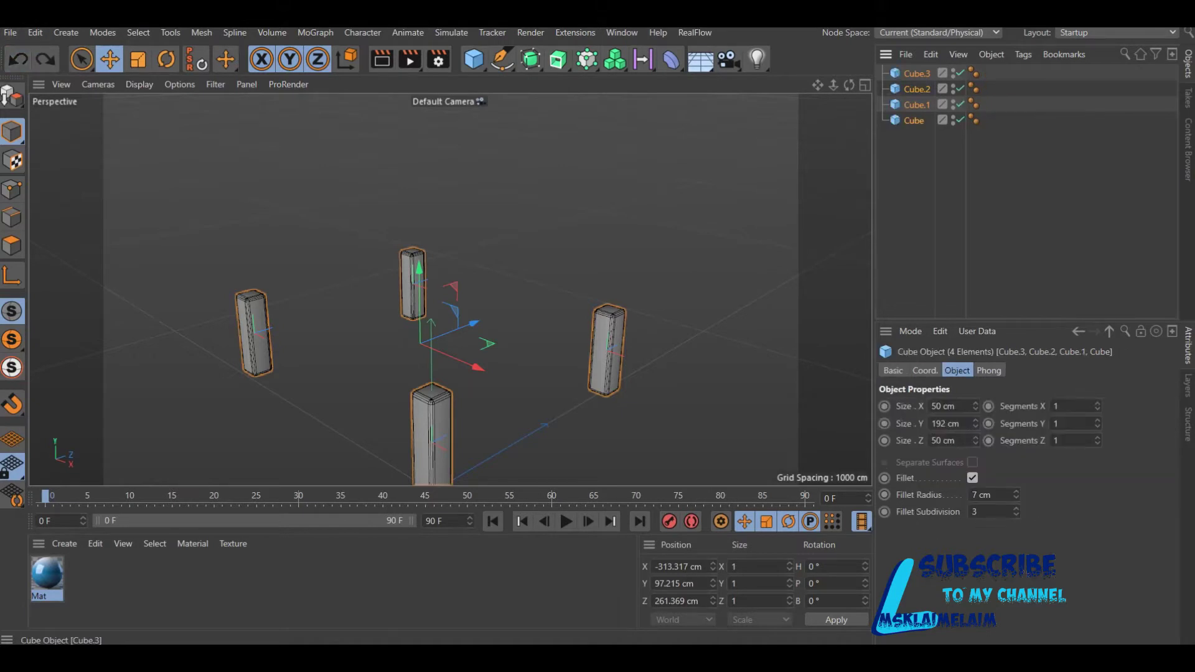
right_click(914, 104)
left_click(971, 562)
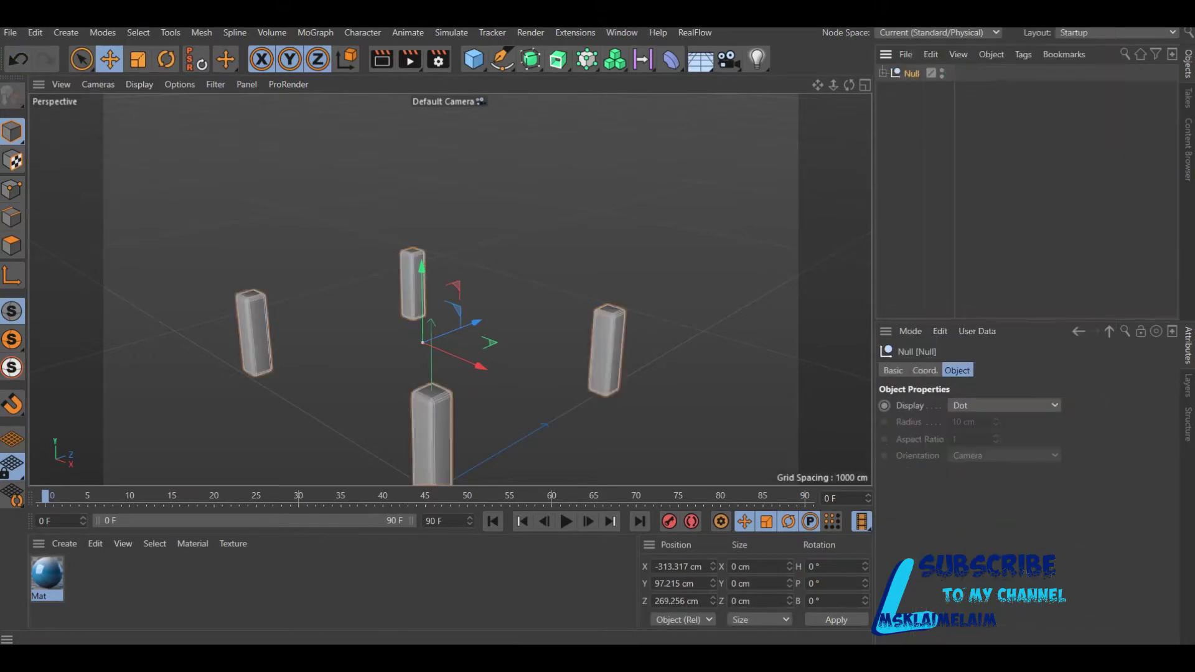
- Apply Mat to the Null, preview a Ctrl+R render, and add a Circle spline
left_click_drag(46, 572, 915, 73)
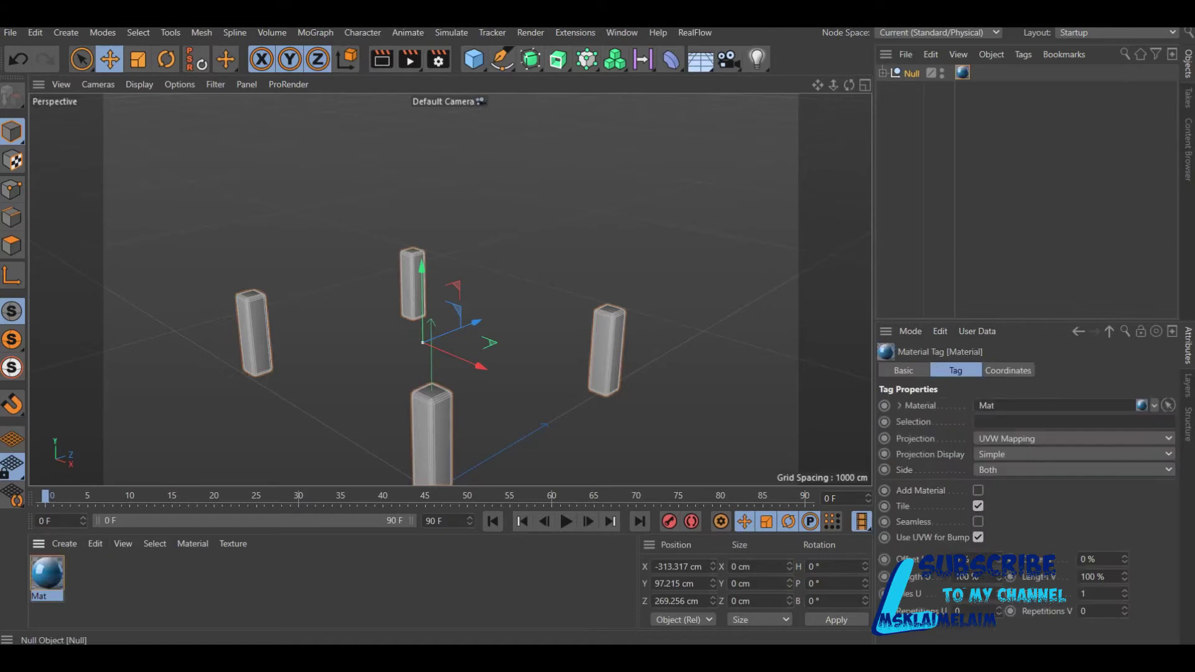
key("ctrl+r")
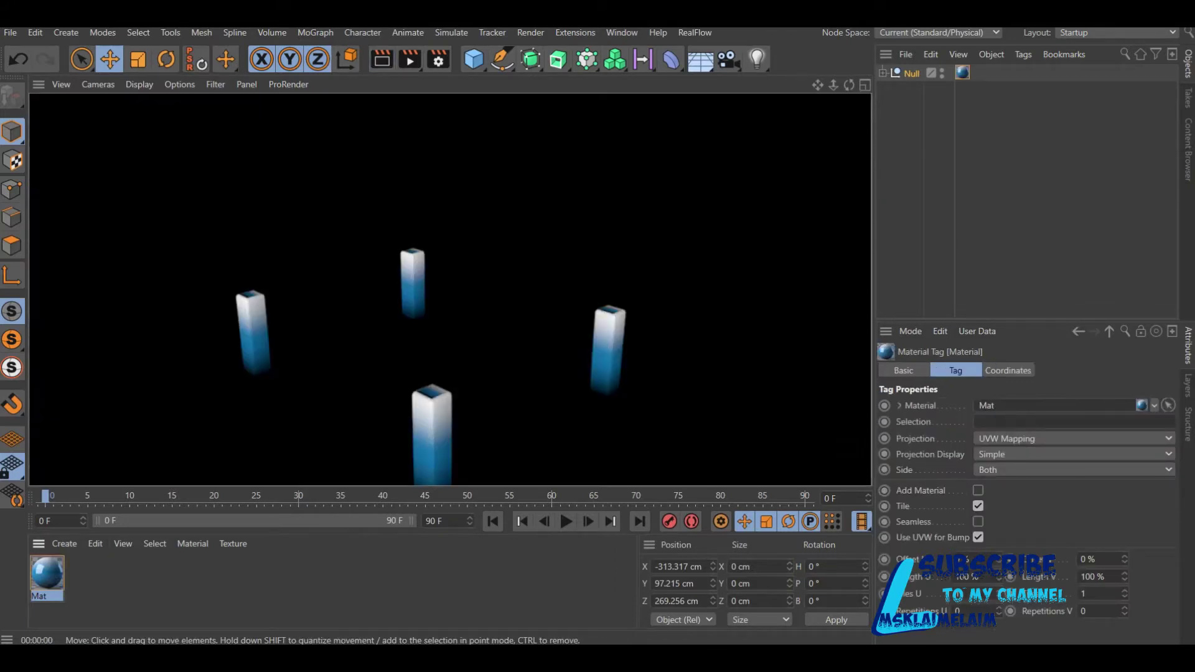
left_click(502, 59)
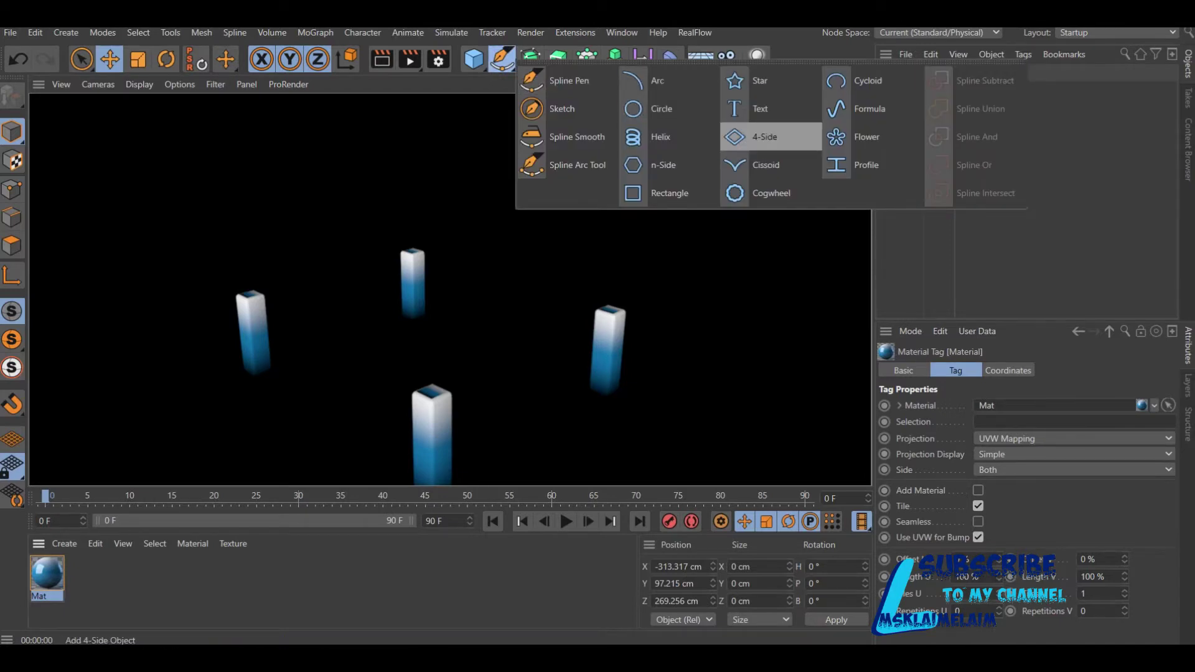
left_click(660, 109)
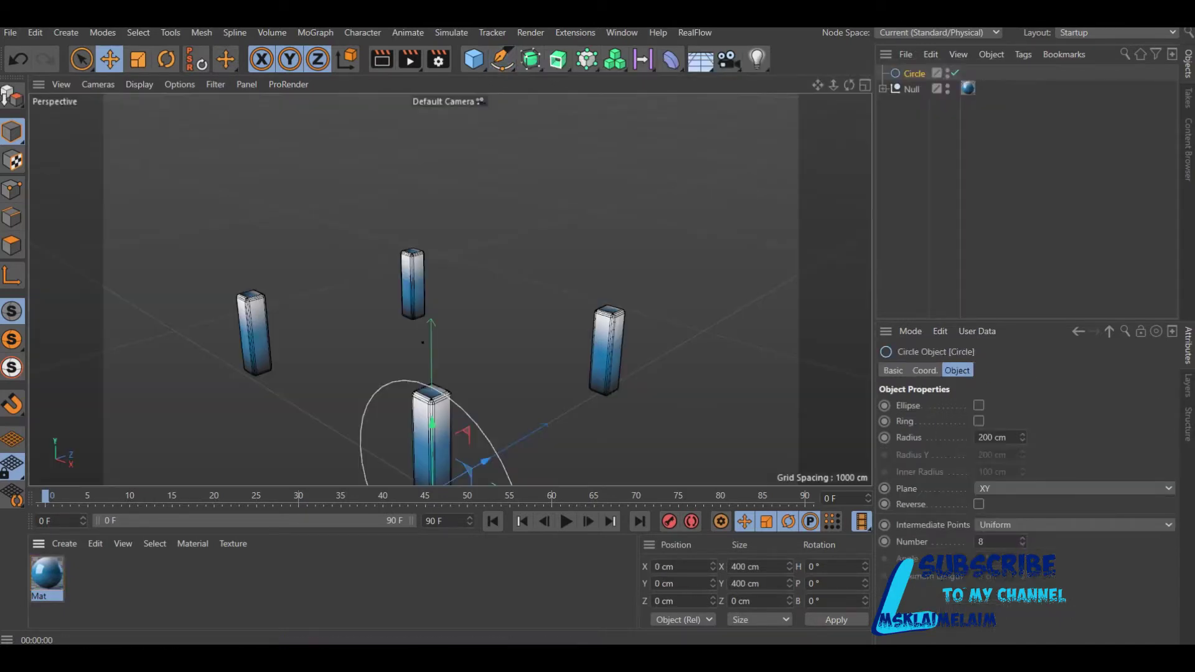
- Lay the circle flat in XZ, place it among the pillars, and set radius 433 cm
left_click(1074, 488)
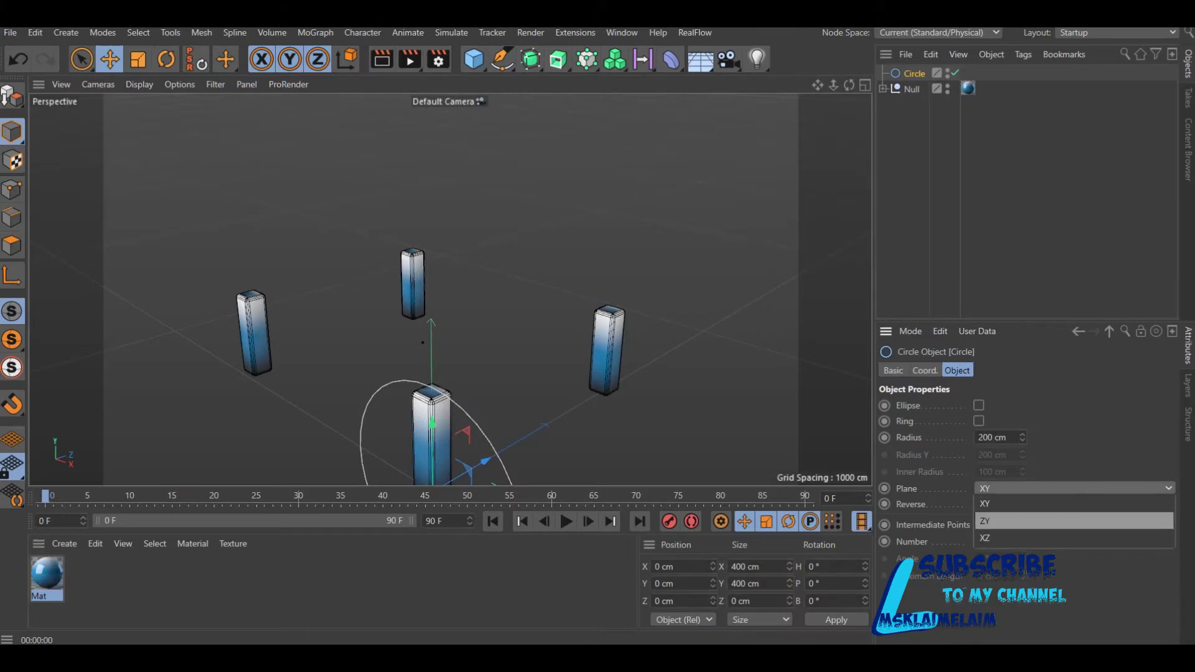
left_click(996, 538)
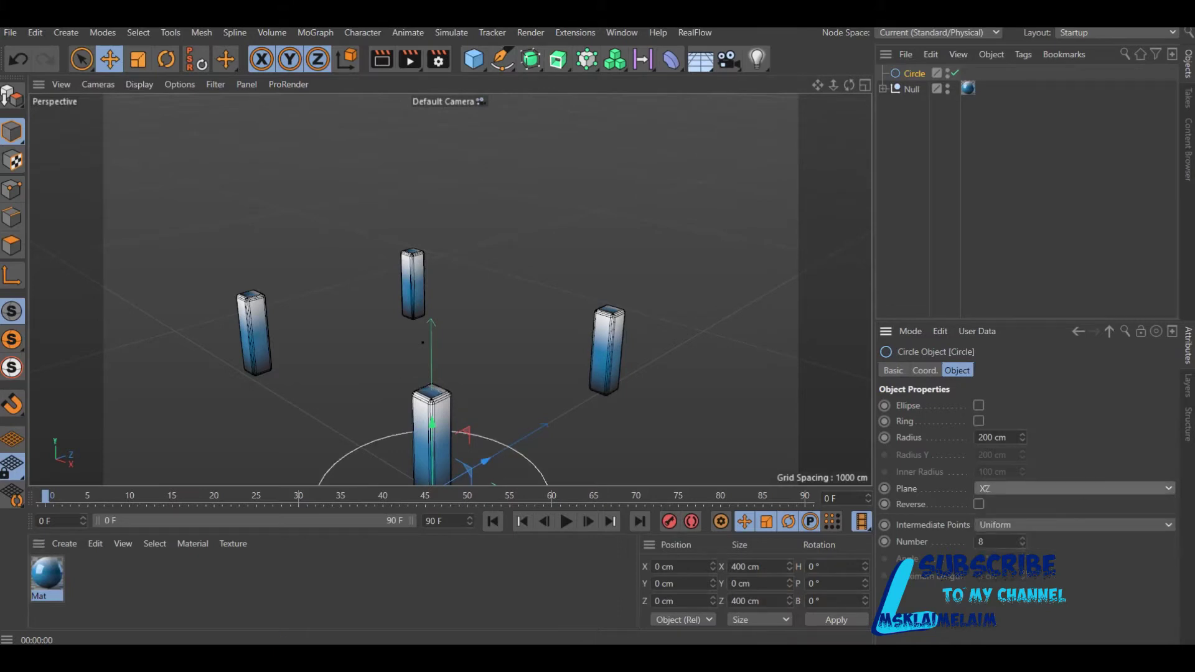
scroll(734, 310, "down", 1)
scroll(734, 310, "down", 1)
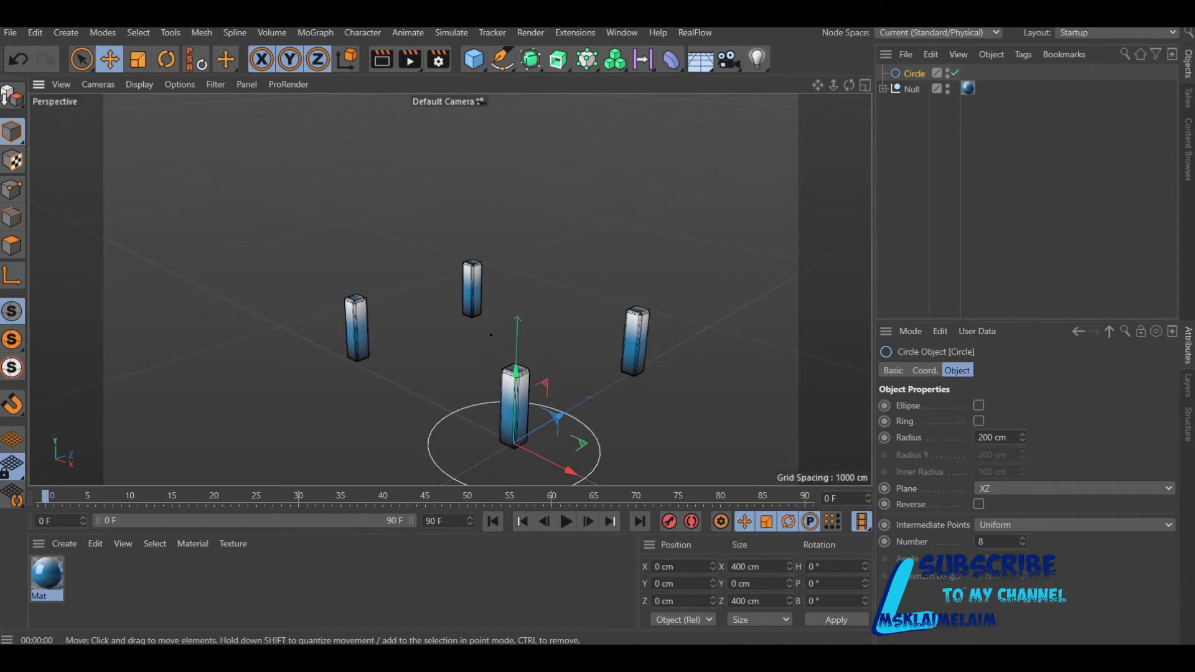
left_click_drag(514, 443, 523, 334)
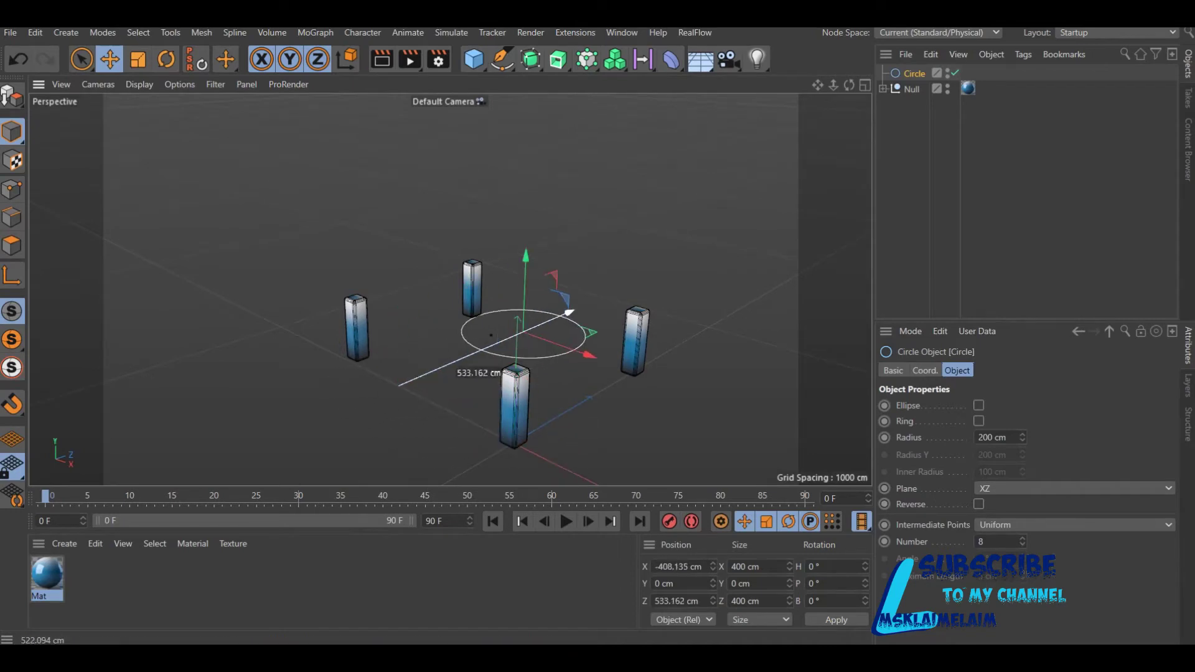
left_click_drag(568, 313, 539, 325)
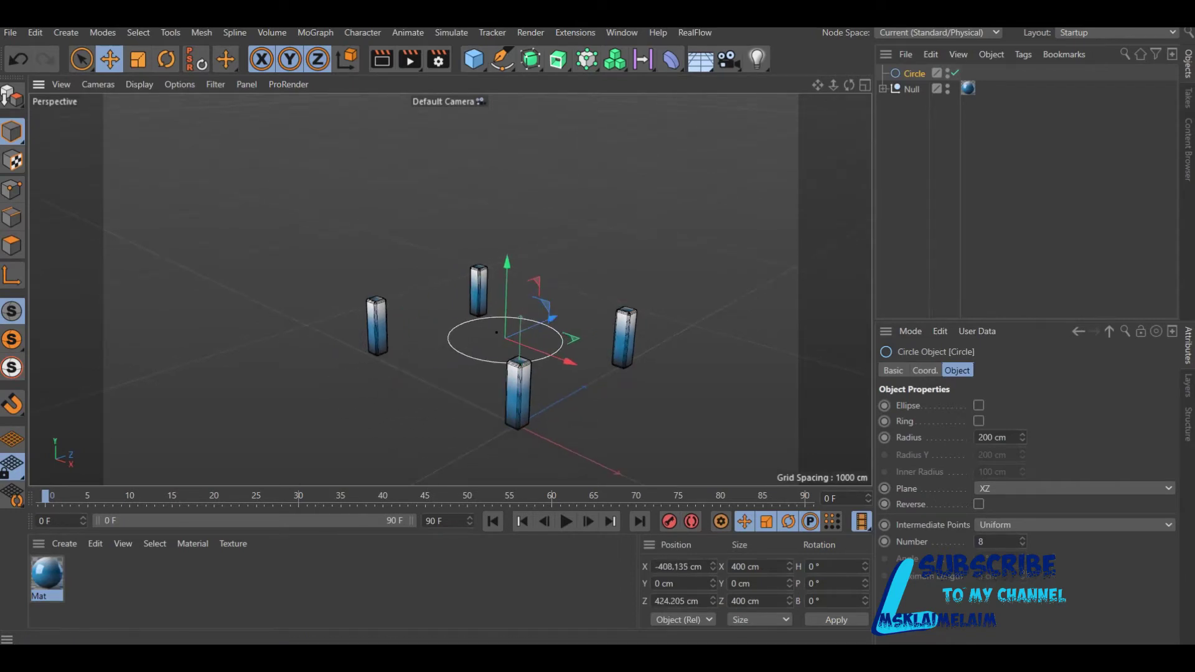
left_click_drag(1022, 438, 1022, 398)
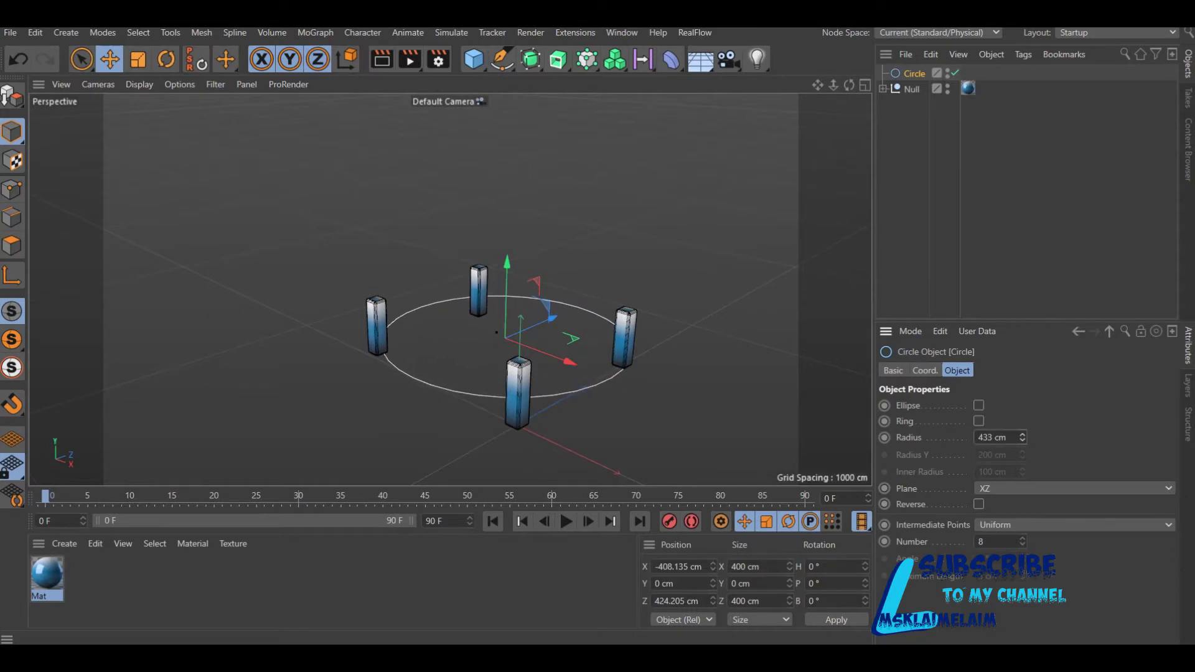
- Raise the circle to about Y 197.413 cm and fine-tune its position in the Front view
left_click_drag(507, 274, 508, 216)
left_click_drag(849, 85, 822, 87)
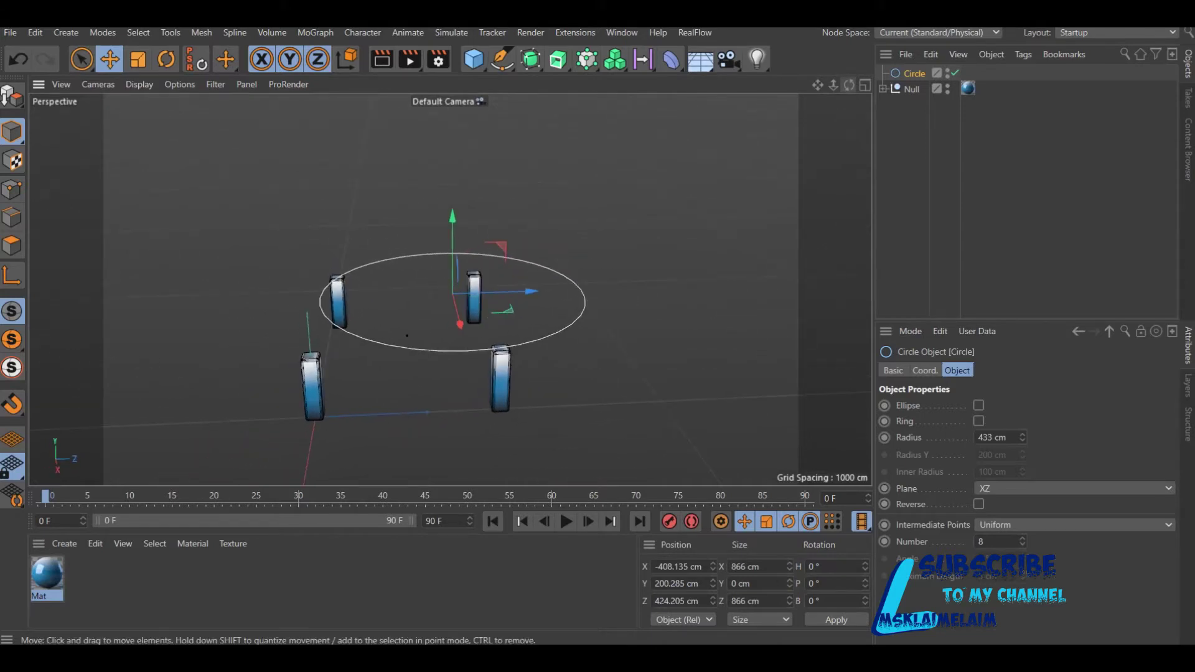
left_click_drag(450, 290, 412, 290)
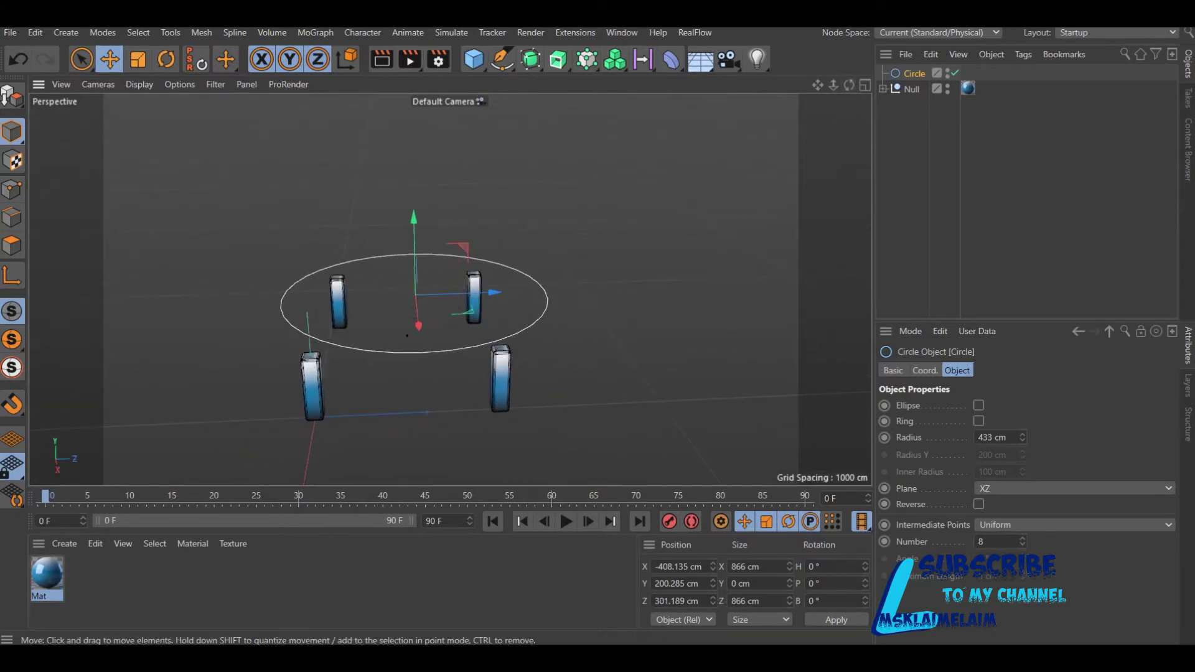
left_click(864, 84)
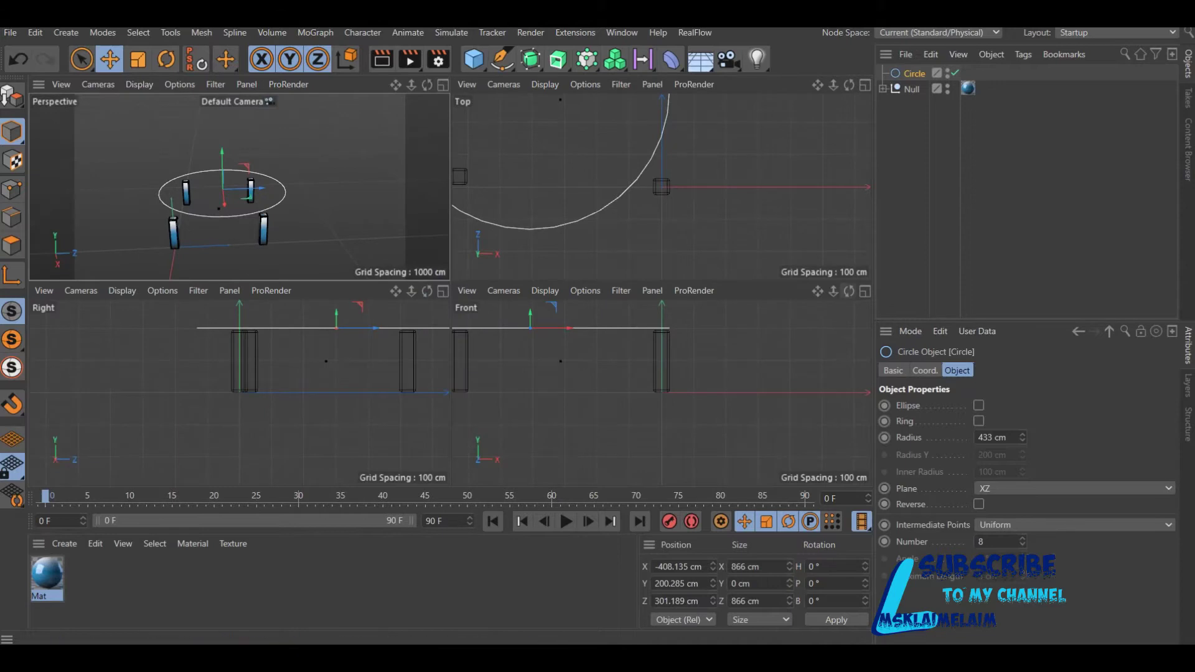
left_click(865, 291)
scroll(544, 324, "down", 3)
left_click_drag(445, 242, 483, 242)
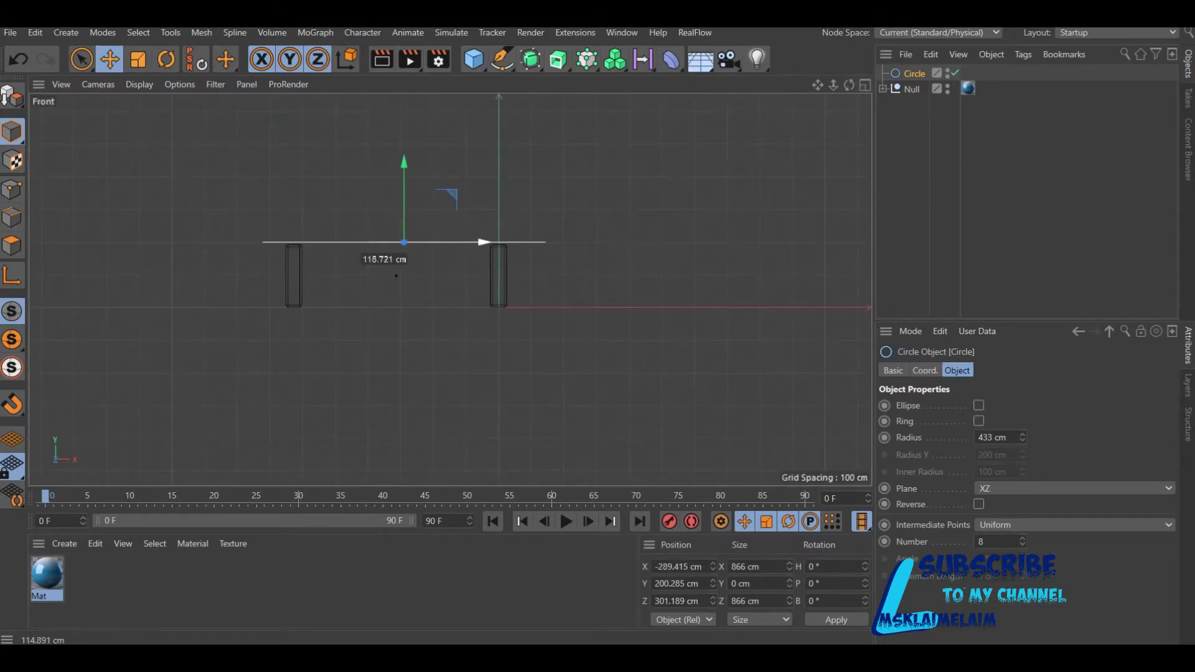
left_click_drag(483, 242, 485, 242)
left_click_drag(405, 205, 405, 207)
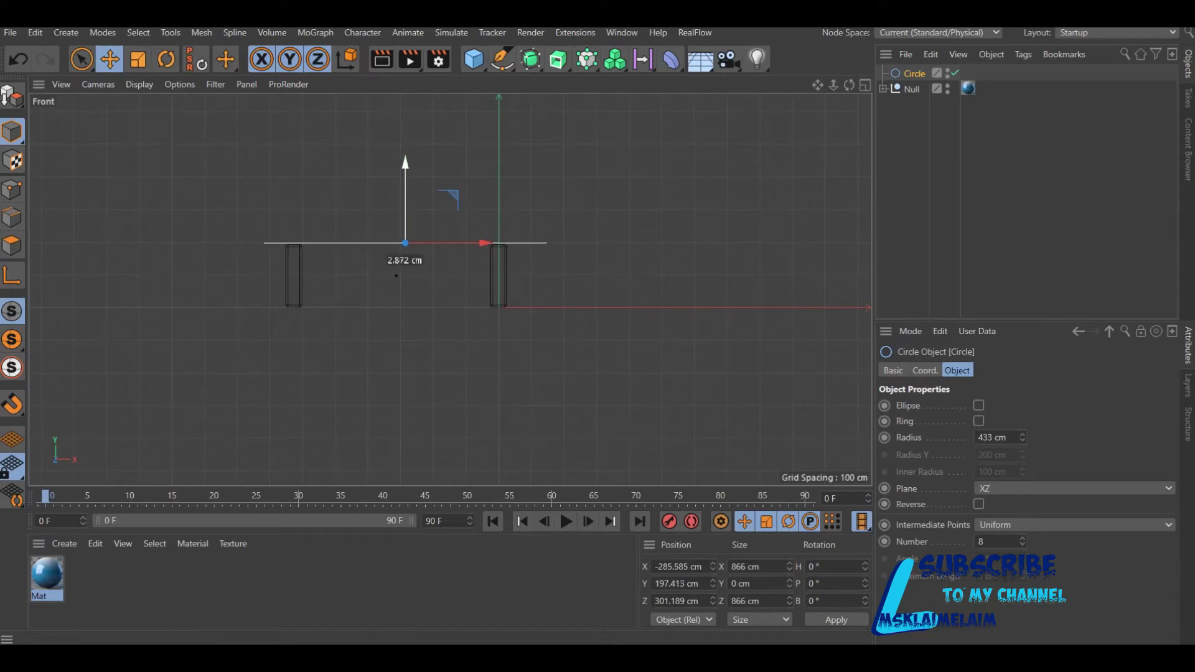
key("F5")
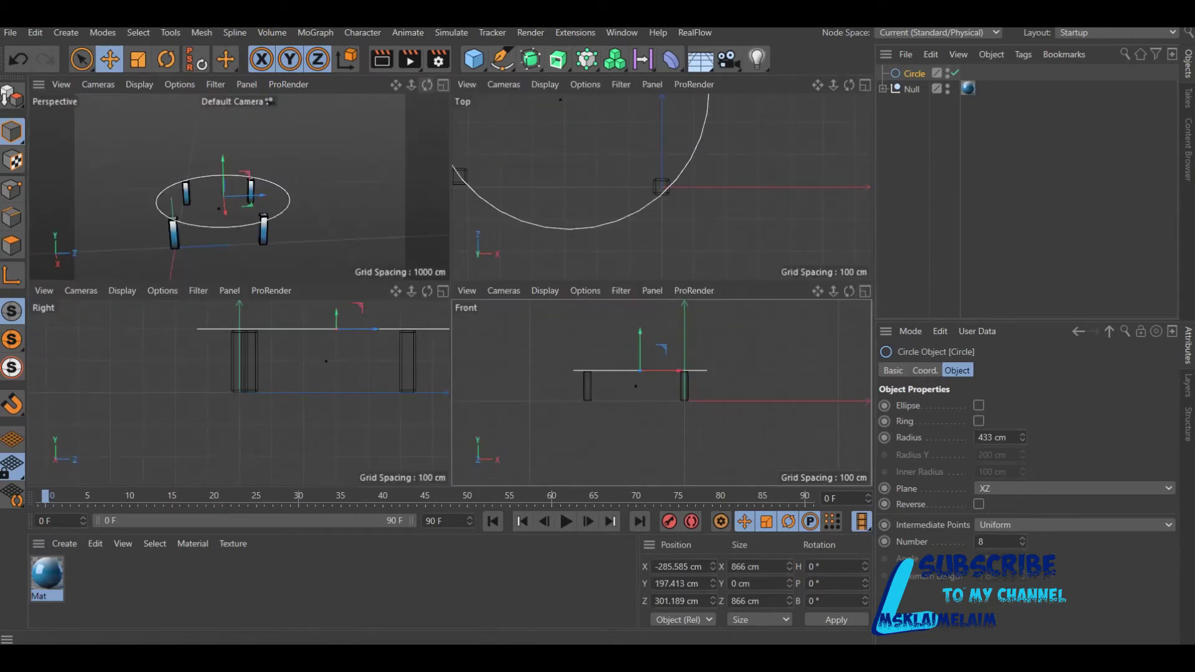
left_click(443, 84)
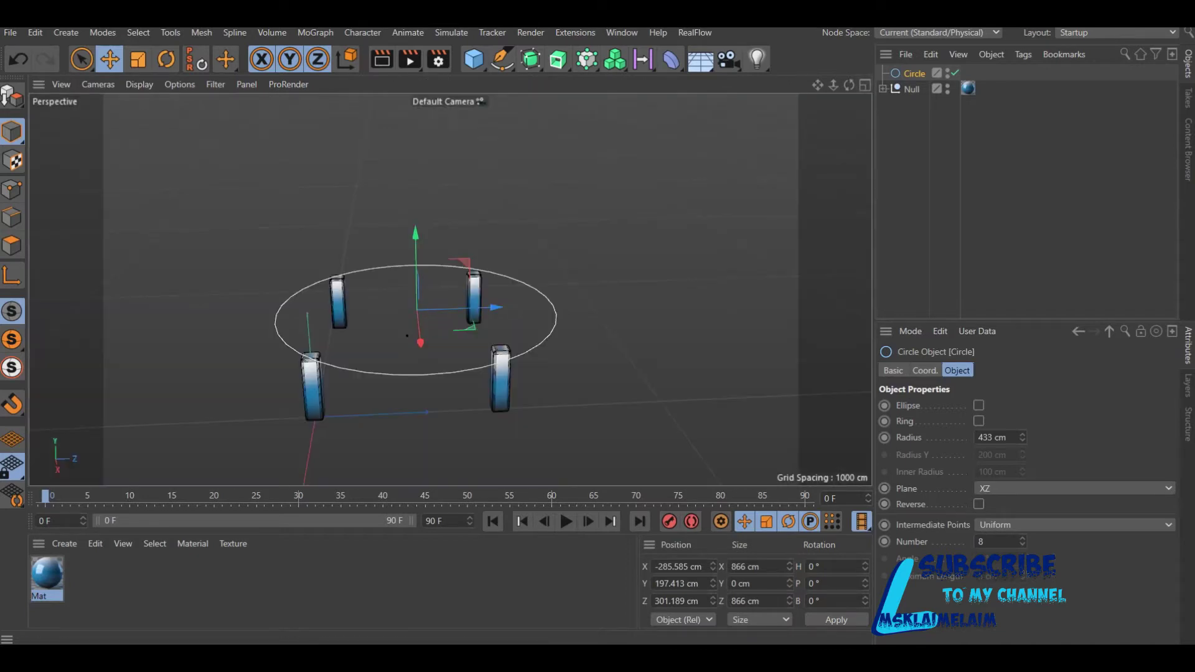
- Enable Ring on the circle and set its Inner Radius to about 294 cm
left_click(979, 421)
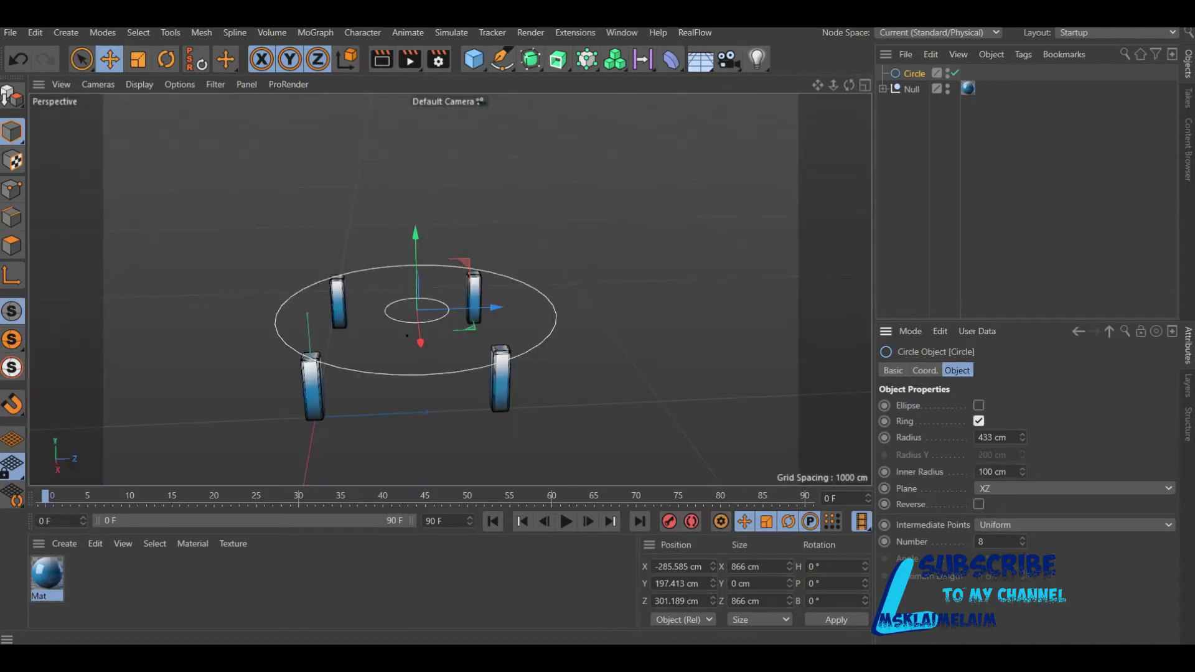
left_click_drag(1023, 471, 1059, 471)
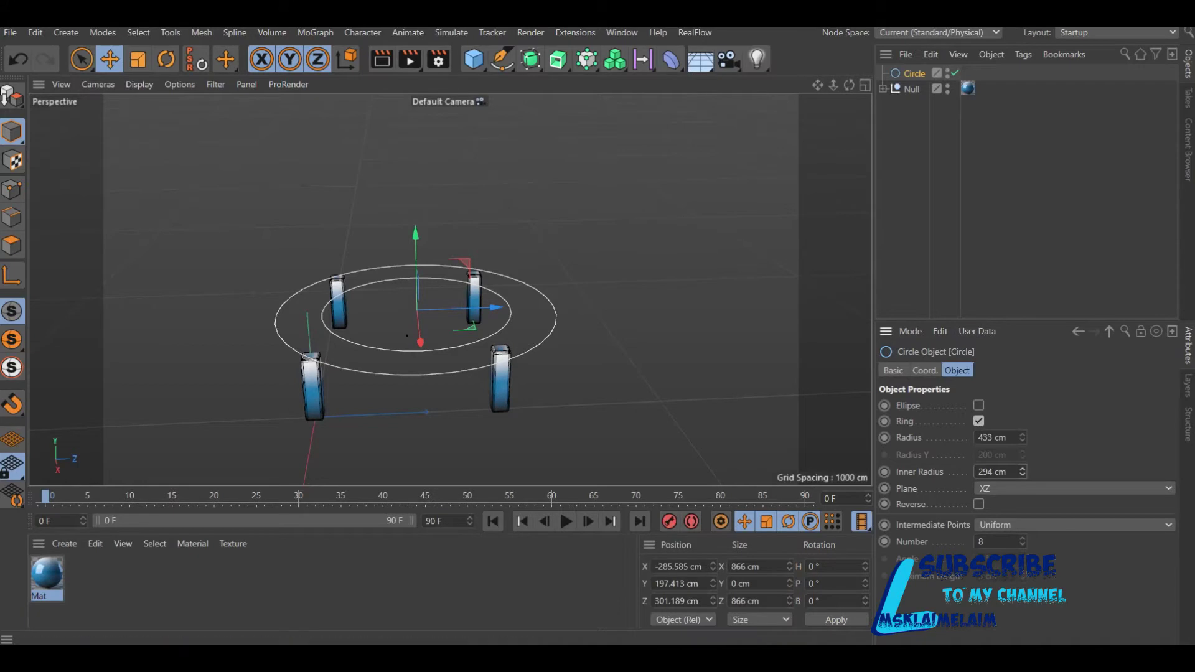
double_click(85, 574)
- Rearrange Mat.1's gradient knots into blue and white bands with black at the end
double_click(84, 574)
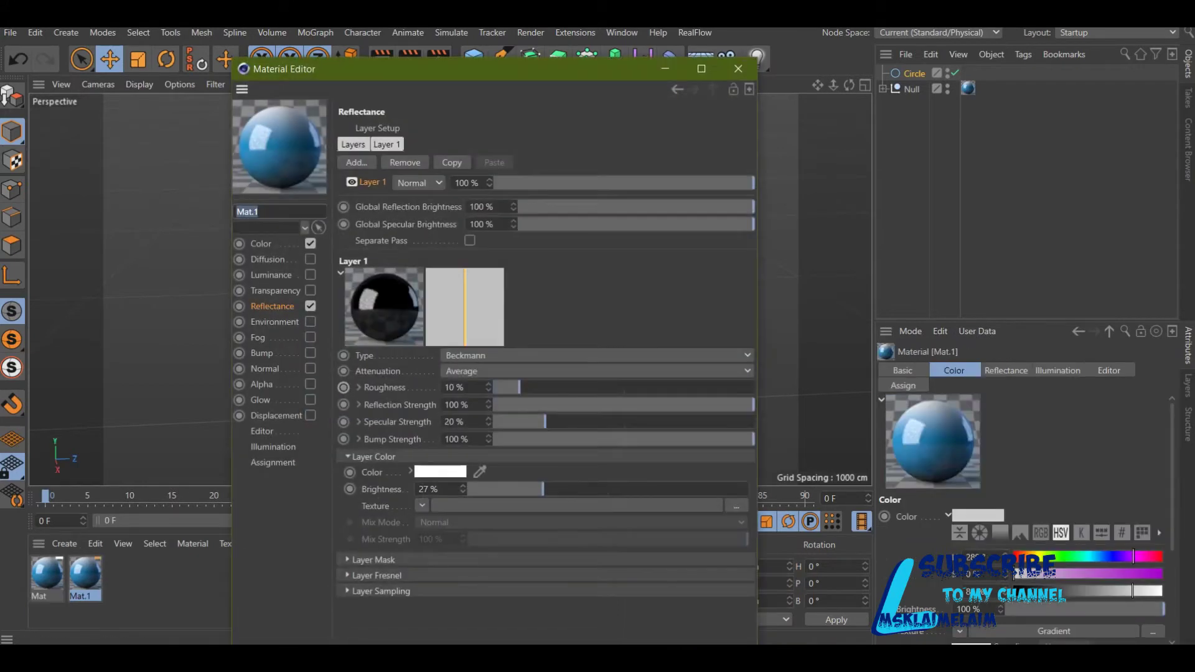
left_click(261, 243)
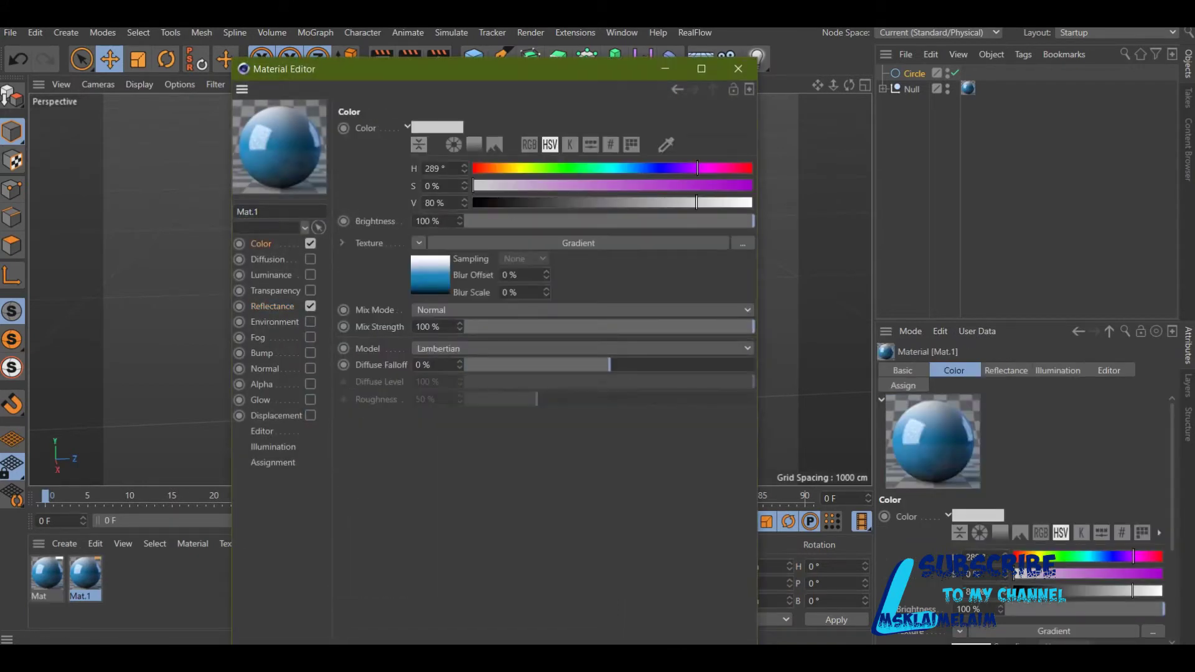
left_click(579, 243)
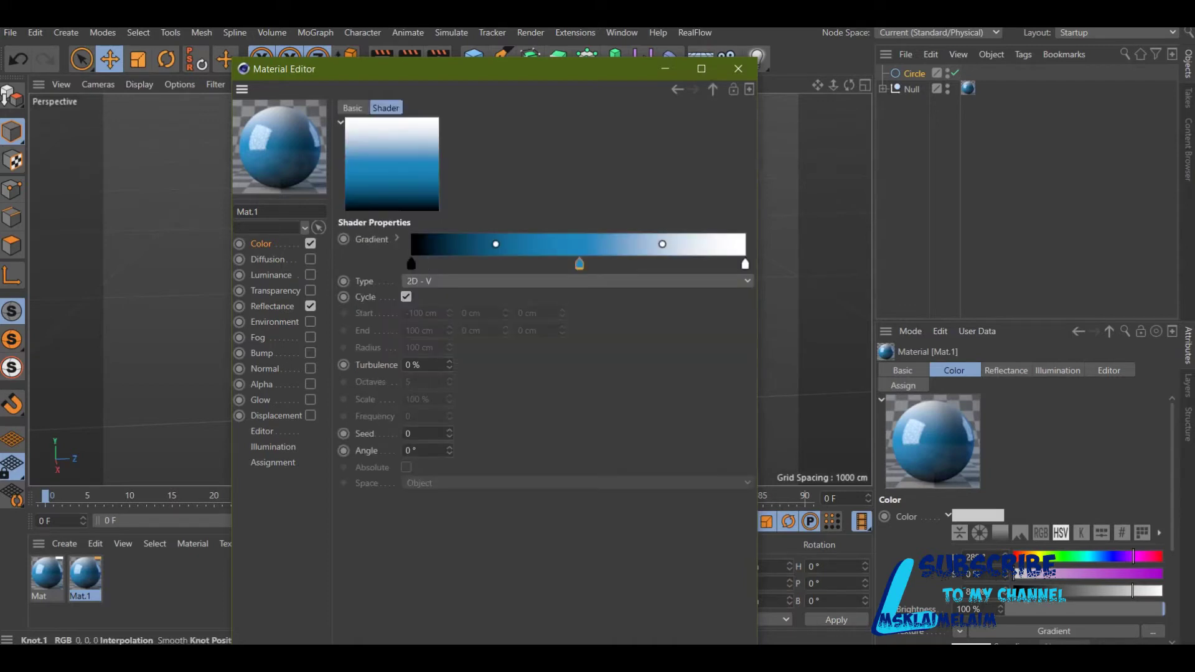
mouse_move(410, 264)
left_mouse_down()
mouse_move(636, 264)
mouse_move(411, 264)
left_mouse_up()
left_click_drag(636, 264, 587, 263)
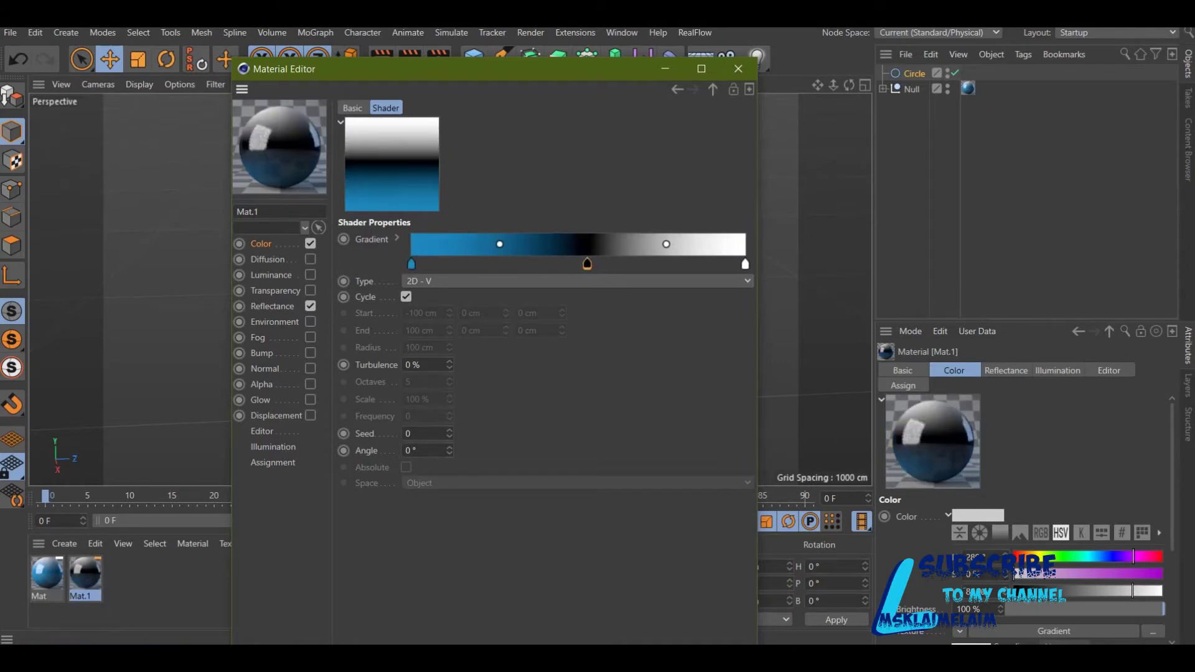
left_click_drag(745, 264, 540, 264)
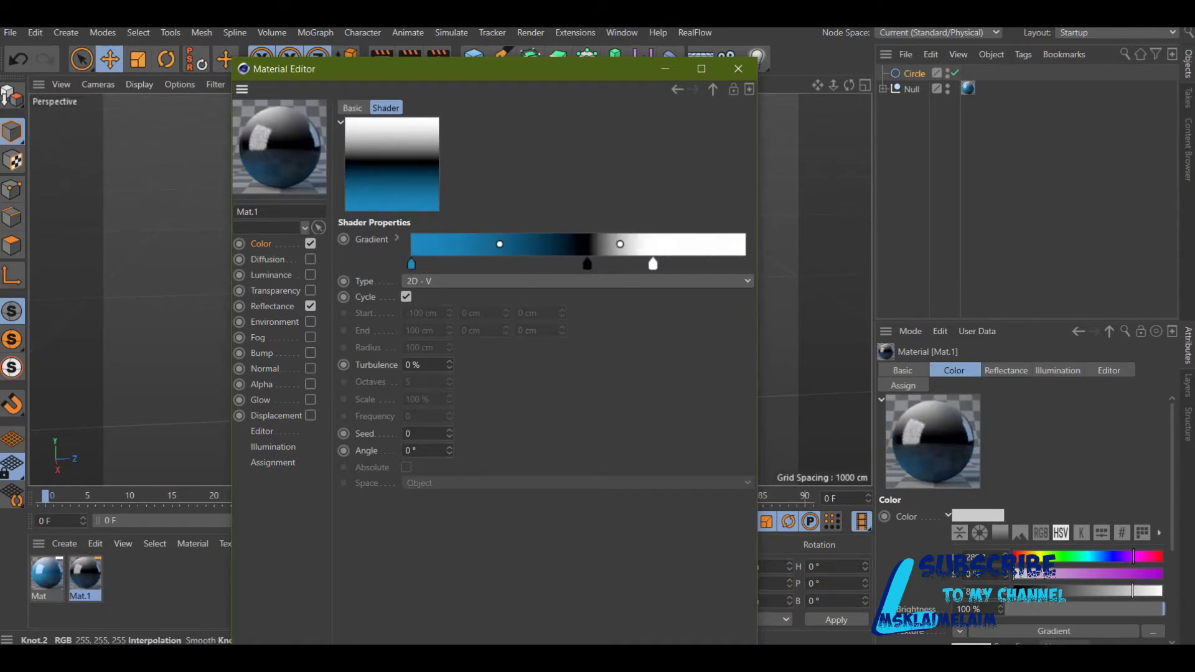
left_click_drag(587, 264, 745, 264)
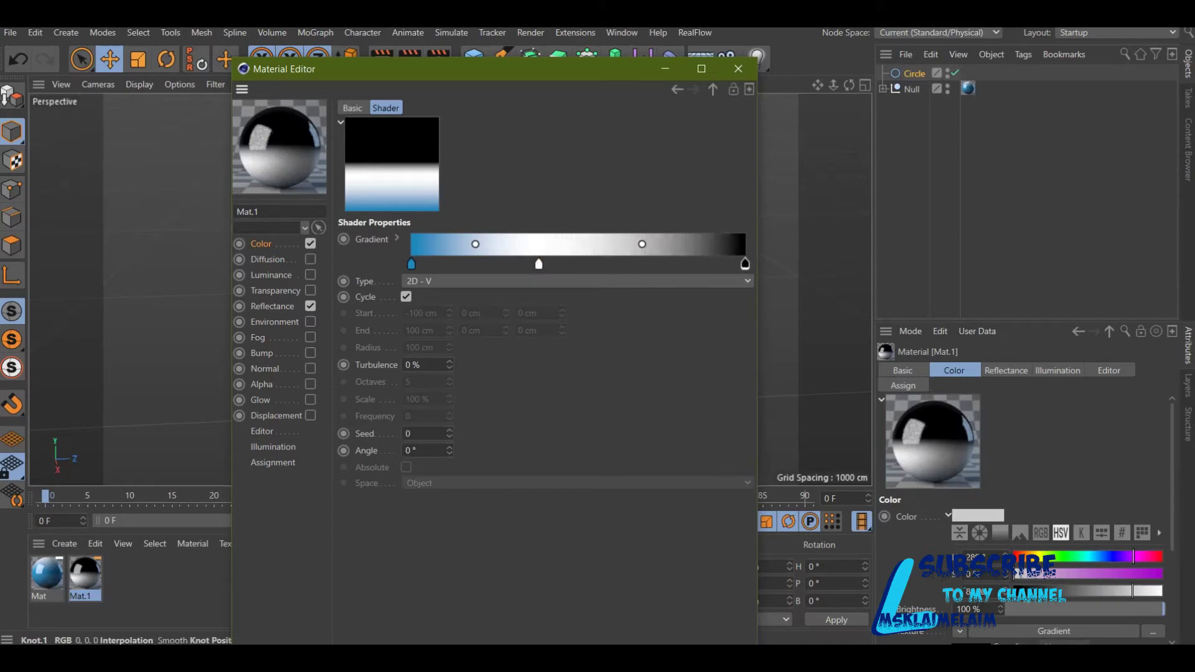
left_click_drag(539, 264, 617, 264)
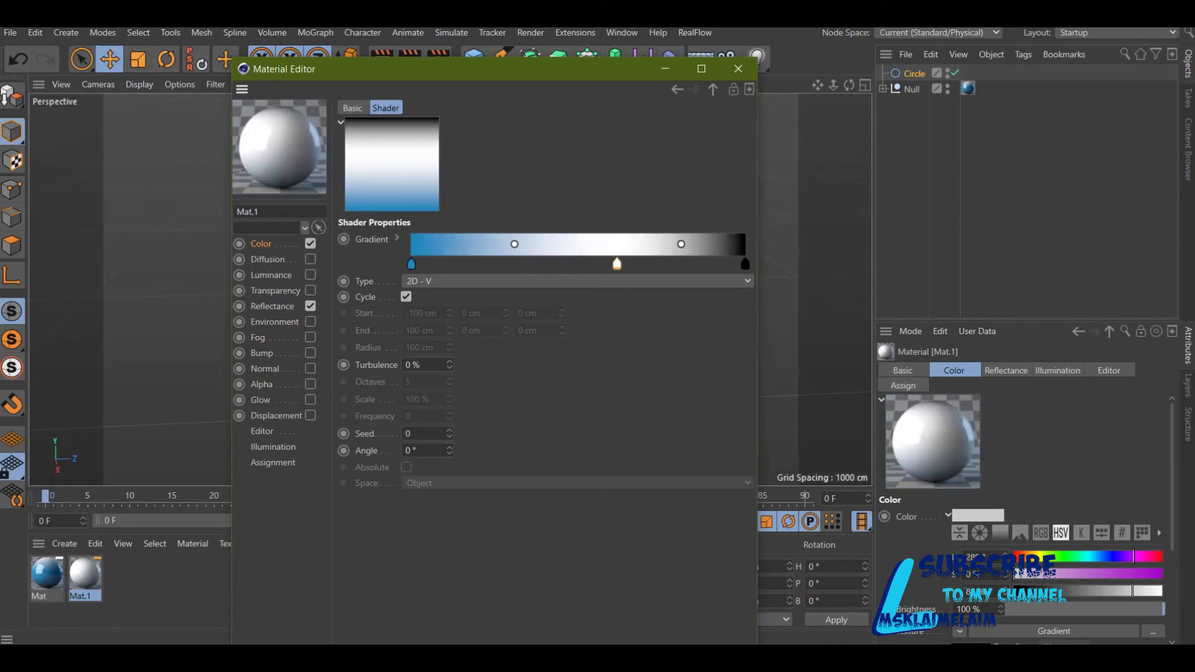
left_click_drag(411, 264, 502, 264)
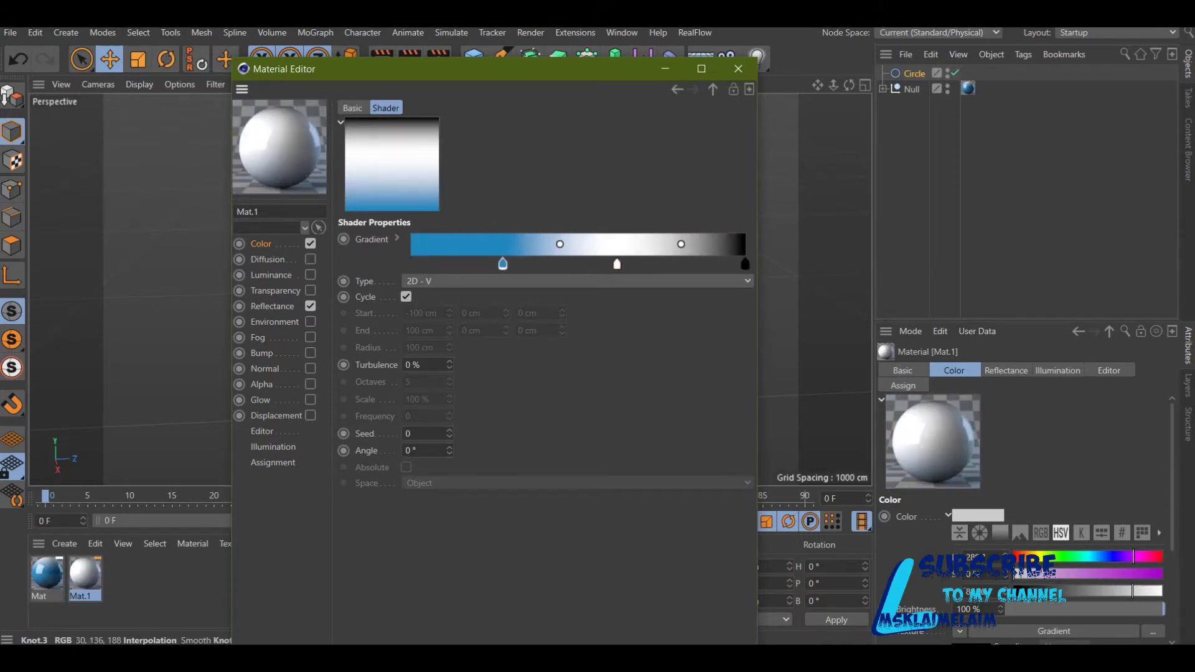
- Make the end knot dark blue and fine-tune the gradient's knot and blend positions
double_click(745, 264)
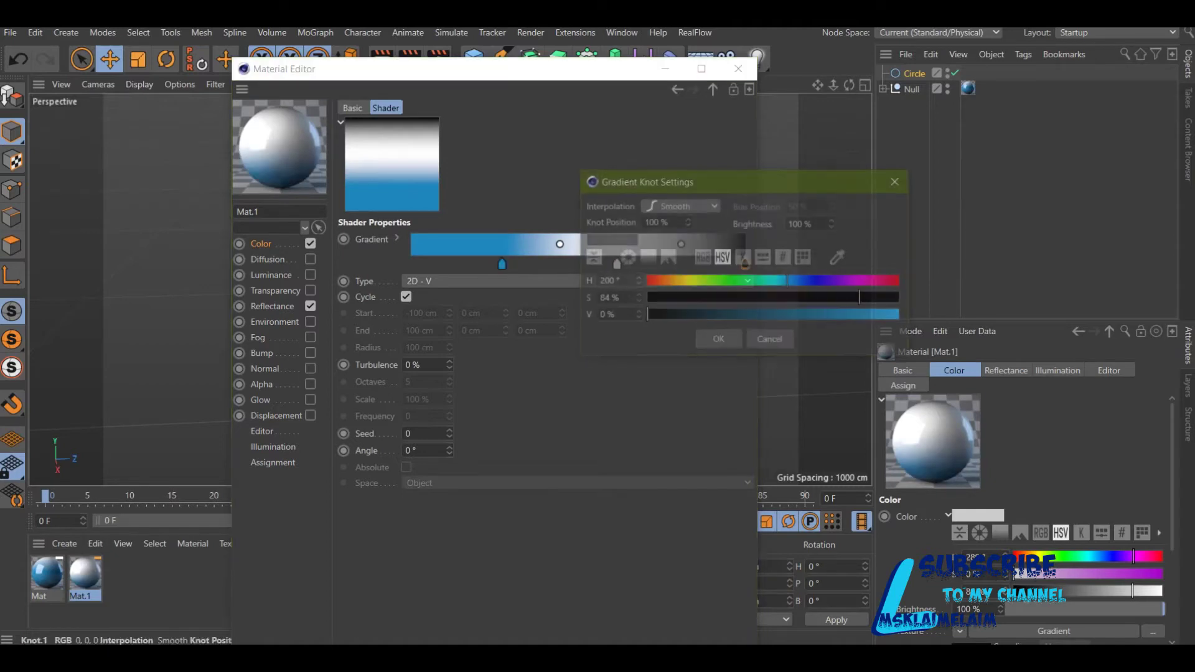
left_click_drag(647, 315, 746, 315)
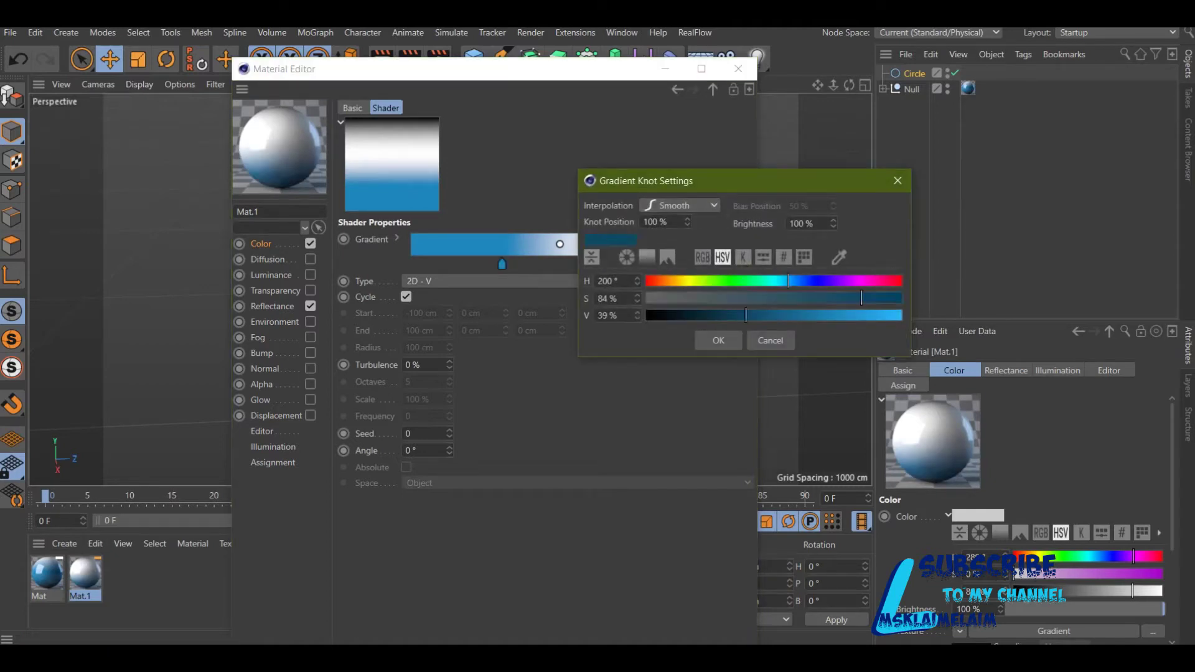
key("Return")
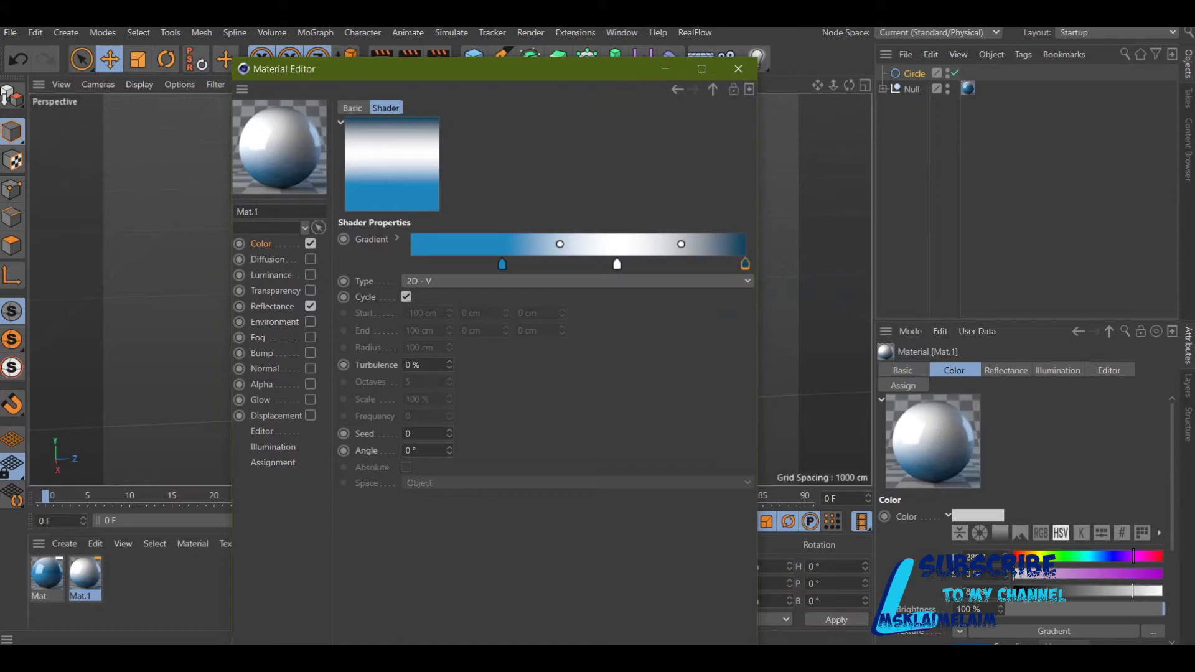
mouse_move(746, 264)
left_mouse_down()
mouse_move(640, 264)
mouse_move(745, 264)
left_mouse_up()
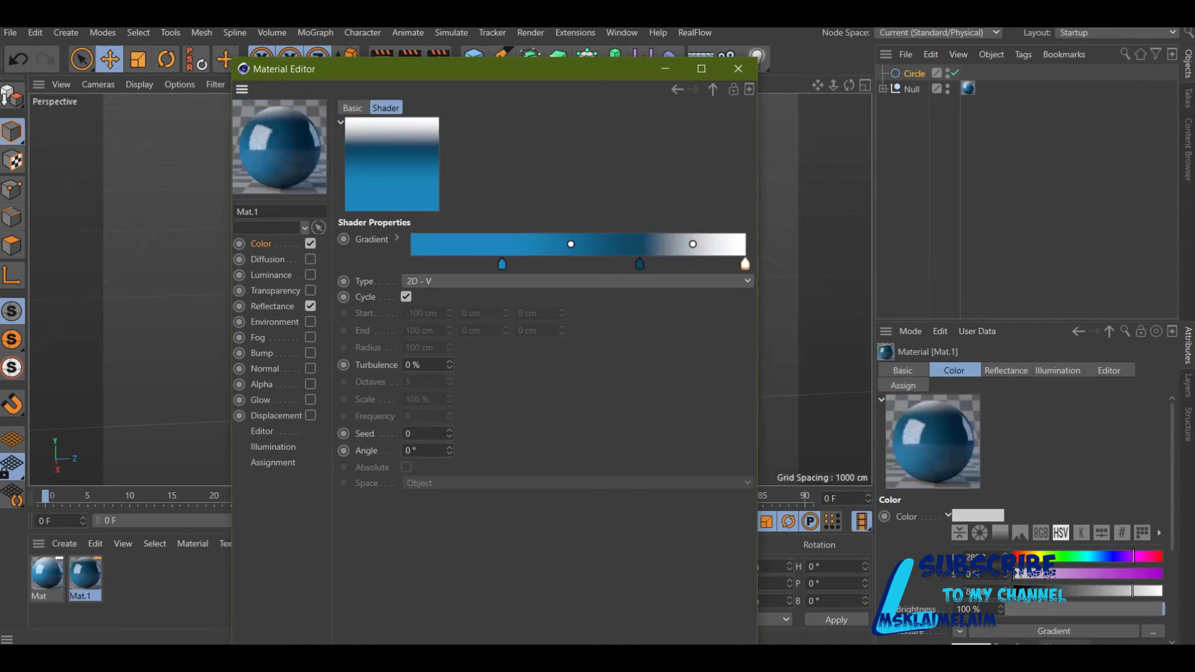
left_click_drag(571, 245, 502, 244)
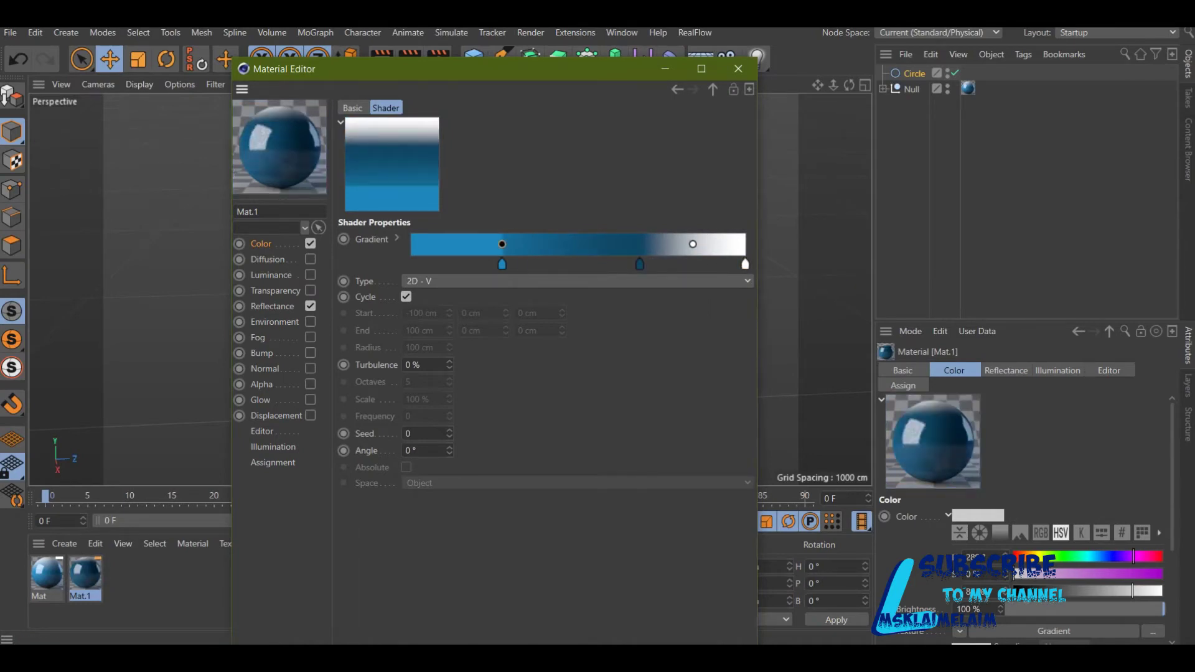
left_click_drag(502, 264, 510, 263)
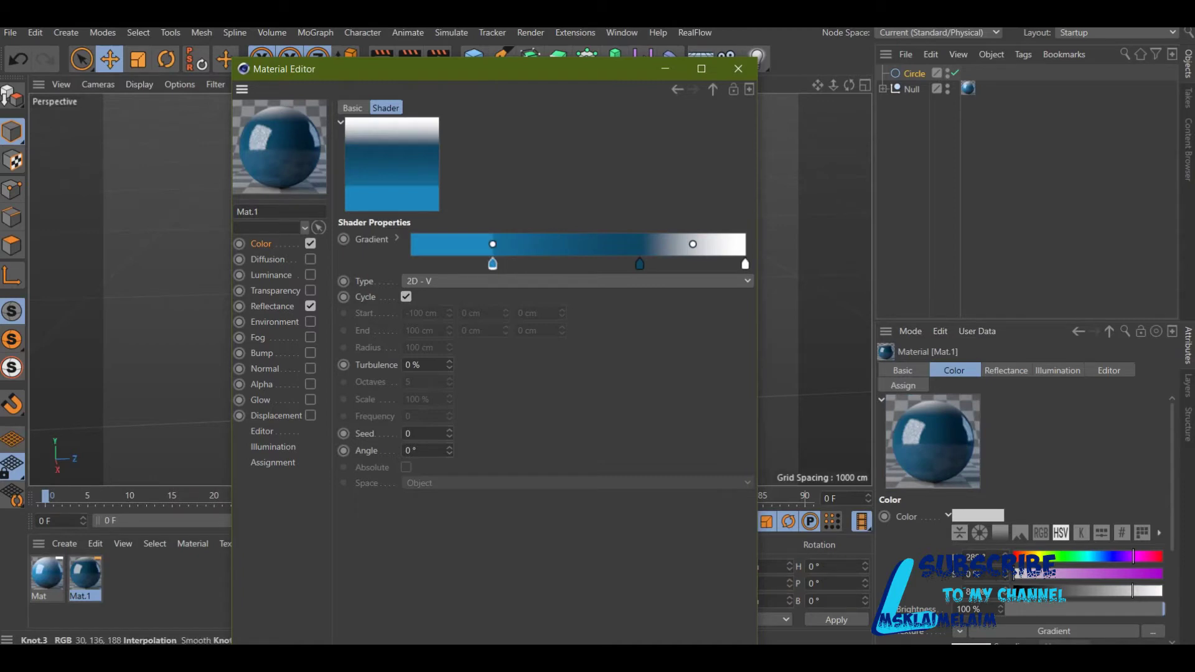
left_click_drag(640, 263, 651, 263)
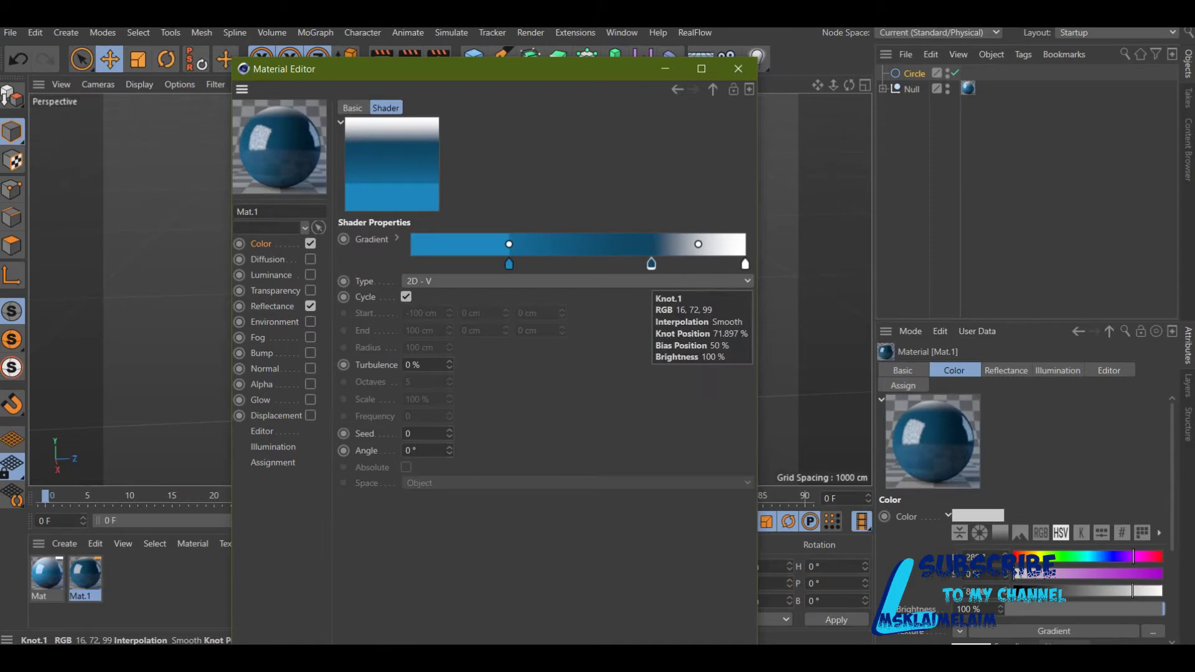
- Raise the Beckmann reflection layer brightness to 71% and close the material editor
left_click(272, 306)
left_click_drag(543, 489, 668, 489)
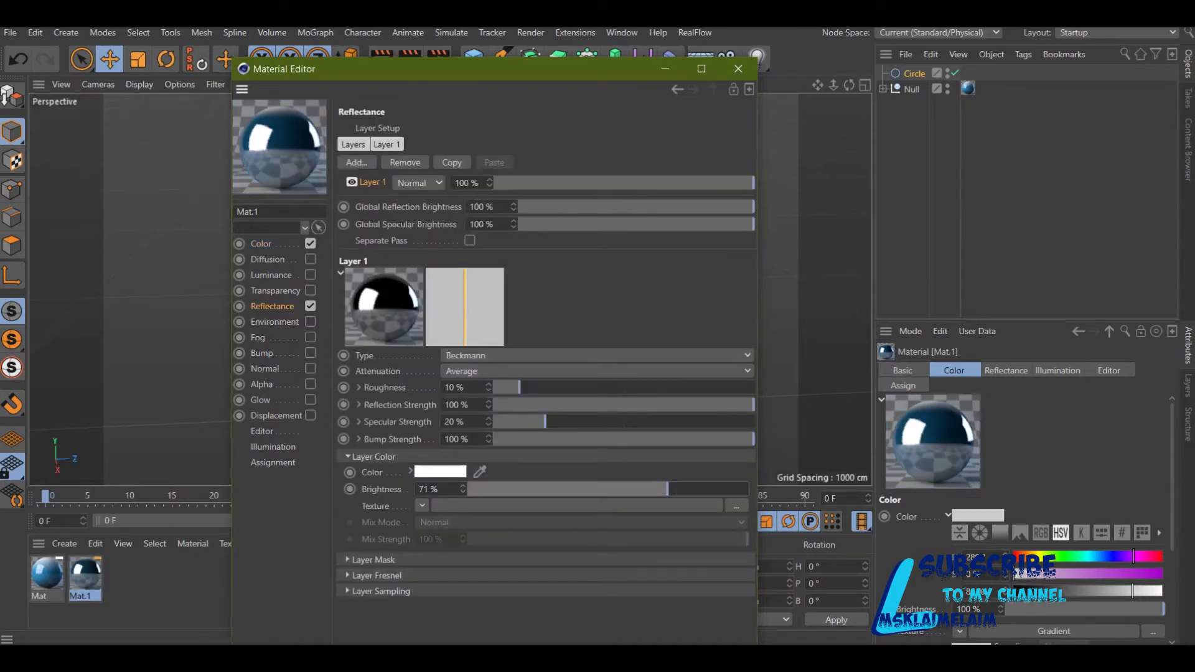
left_click(738, 68)
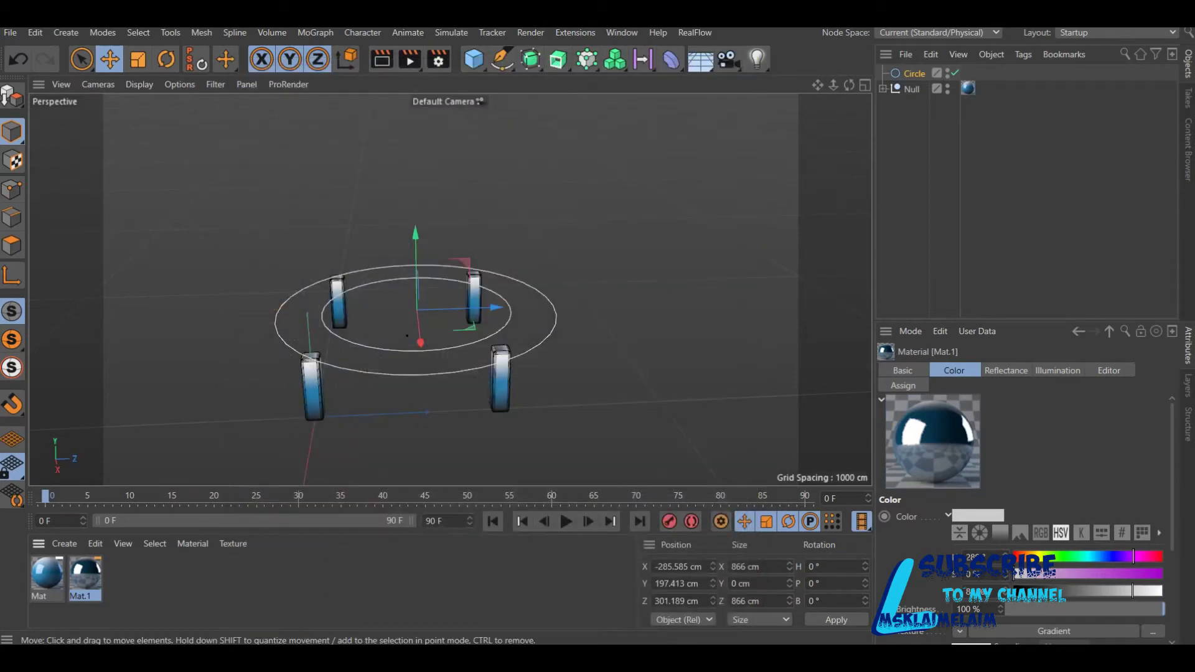
- Add a Rectangle spline with Width 13 cm and Height 21 cm
left_click(501, 59)
left_click(660, 192)
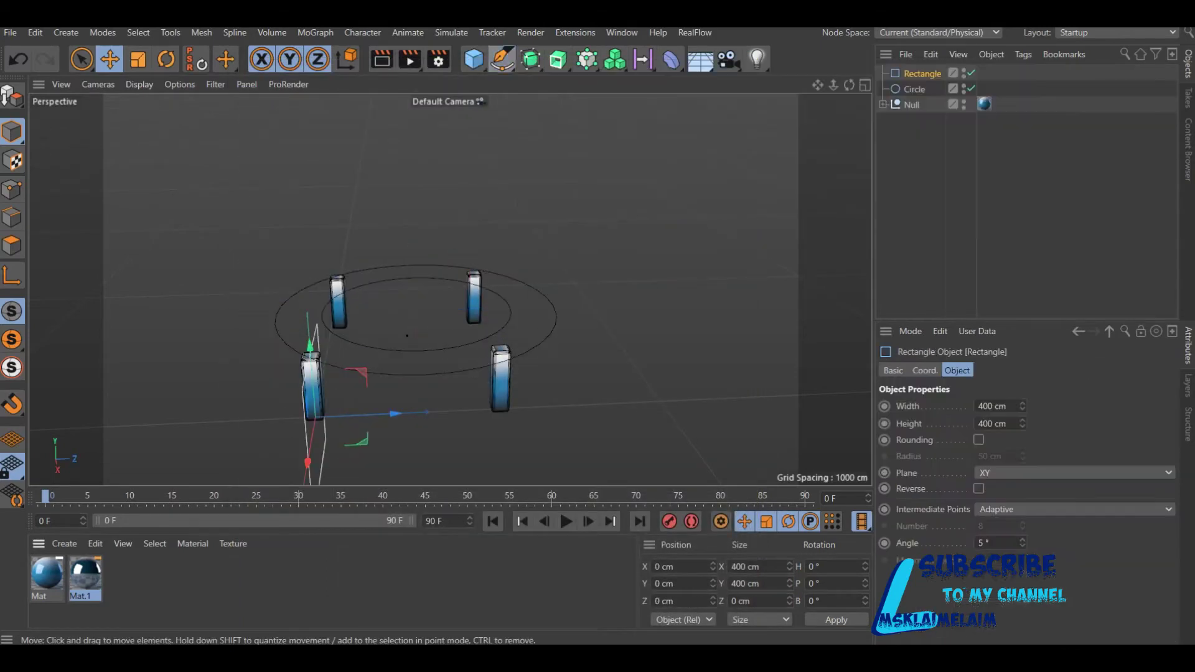
left_click(979, 406)
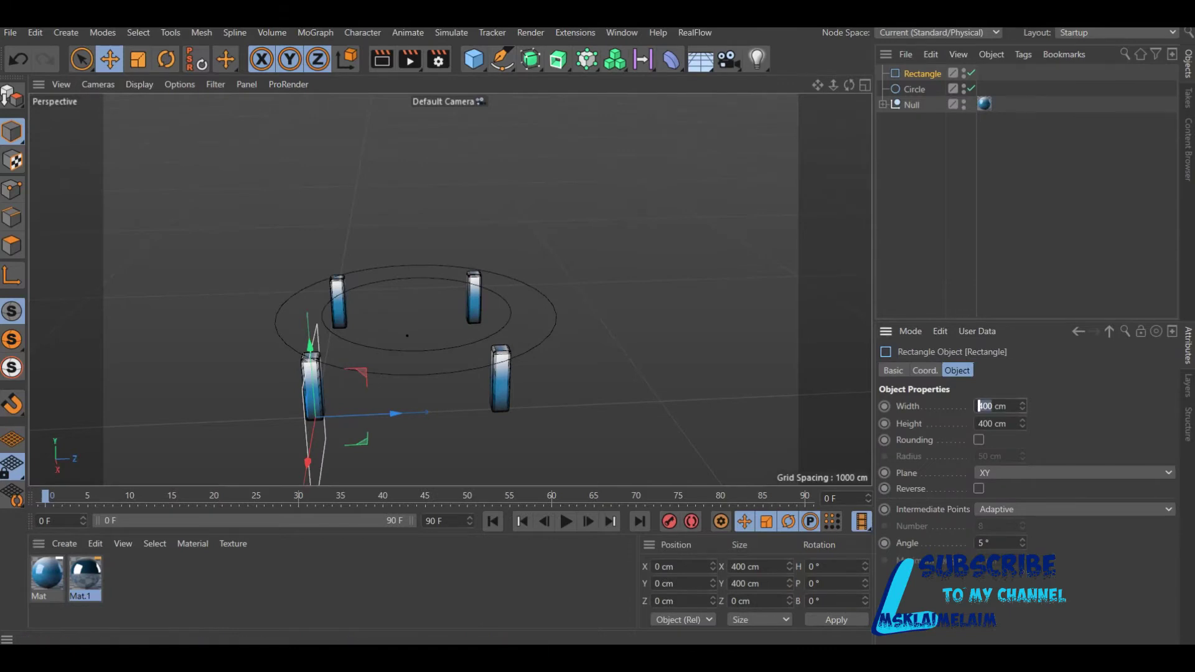
type("13")
left_click(978, 423)
type("21")
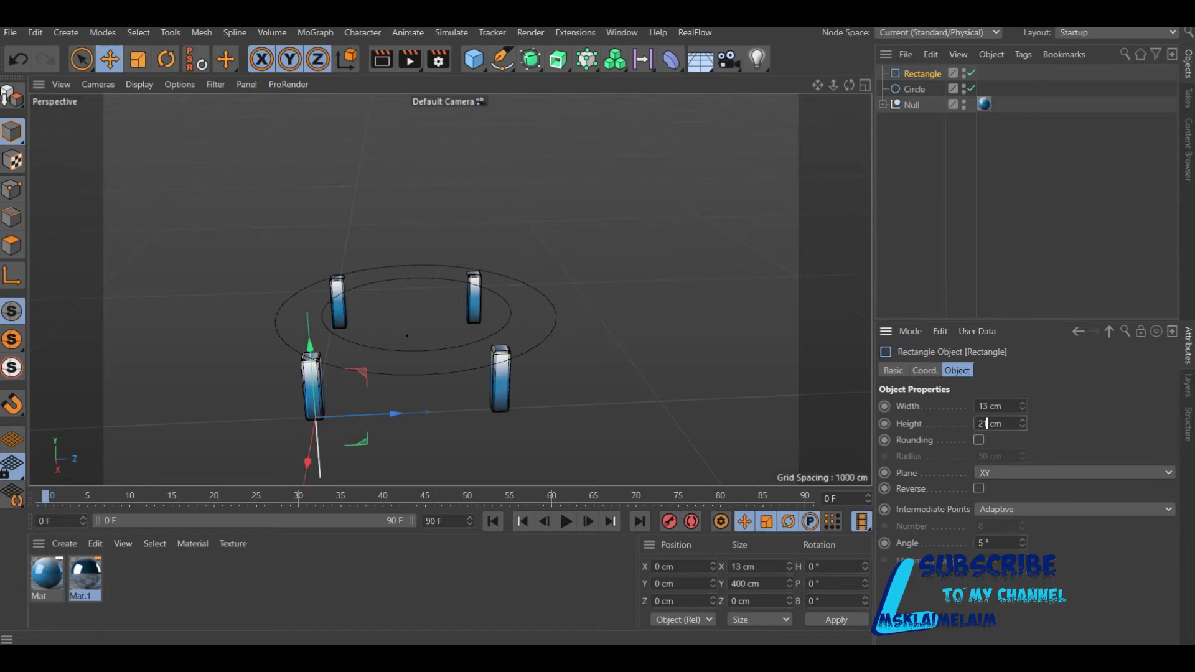
key("Return")
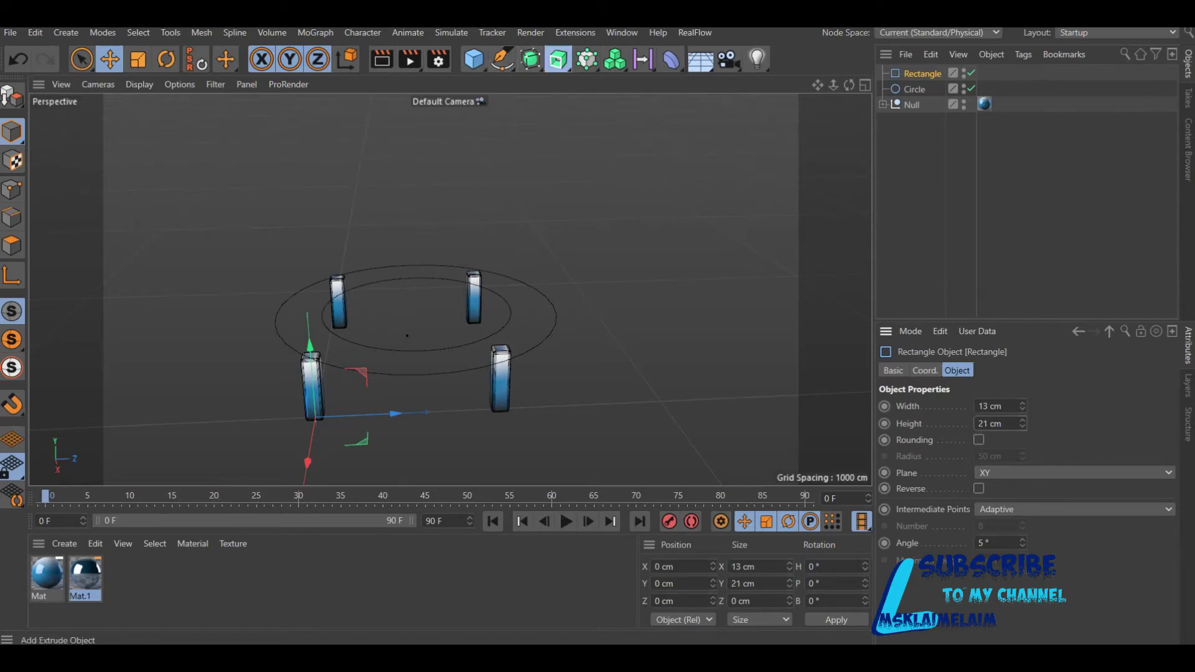
- Add a Sweep with the Rectangle as its profile along the Circle
left_click(558, 59)
left_click(617, 165)
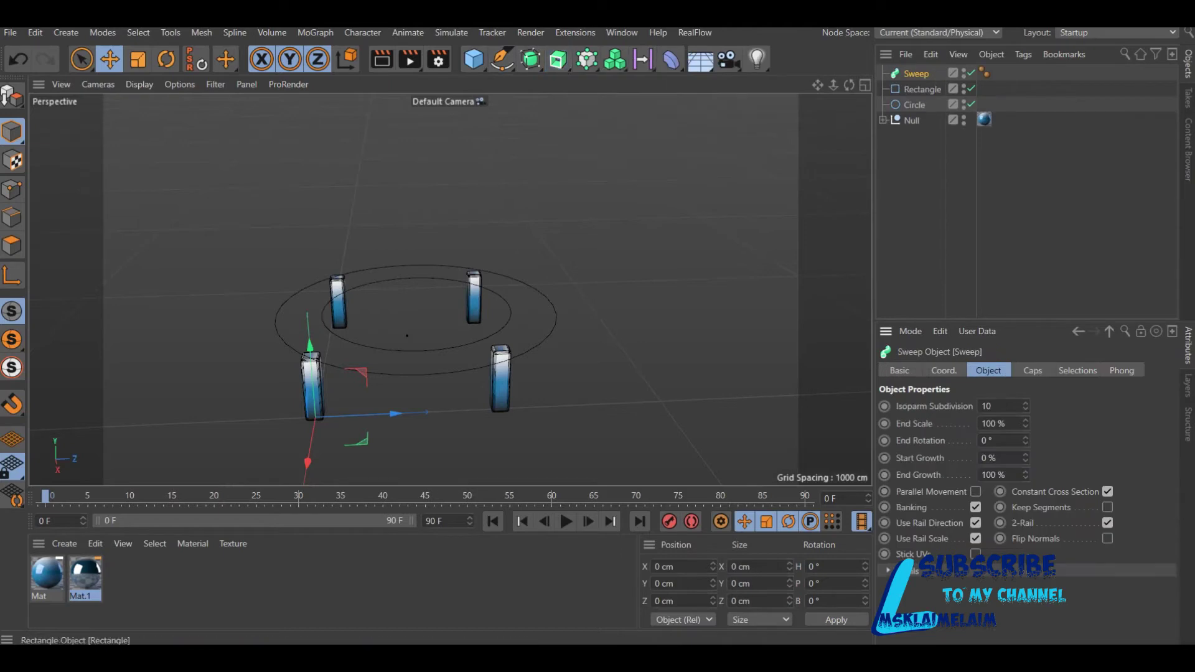
left_click_drag(923, 89, 917, 74)
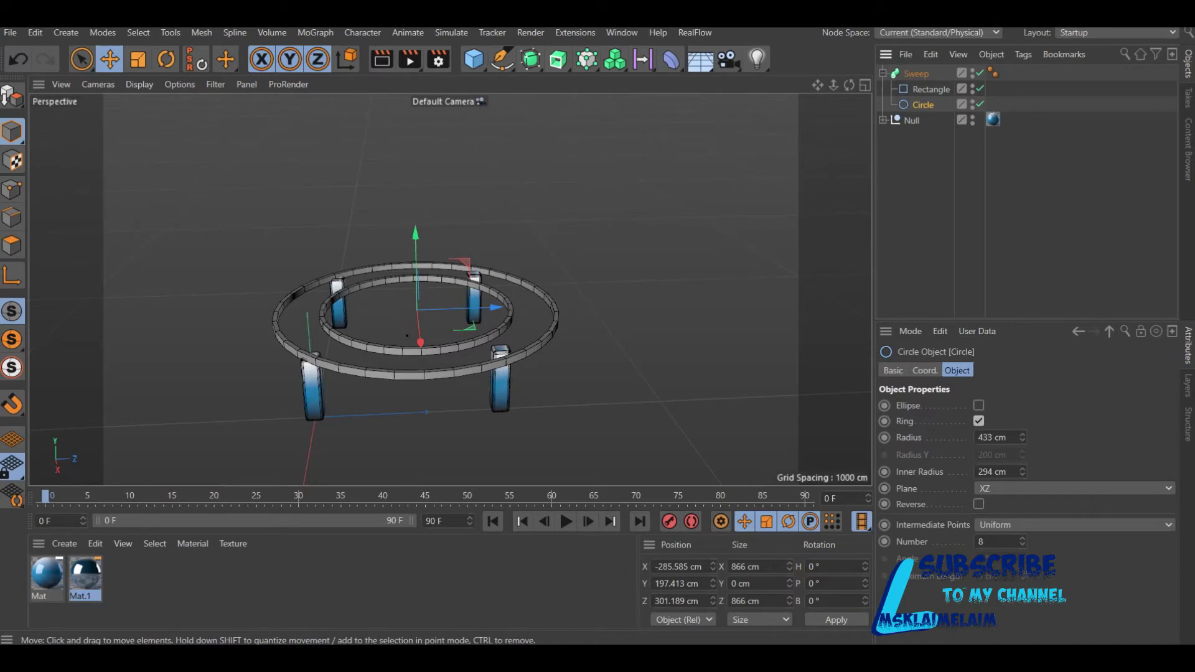
- Raise the Sweep to Y 11.572 cm in the Front view, then return to Perspective
key("F5")
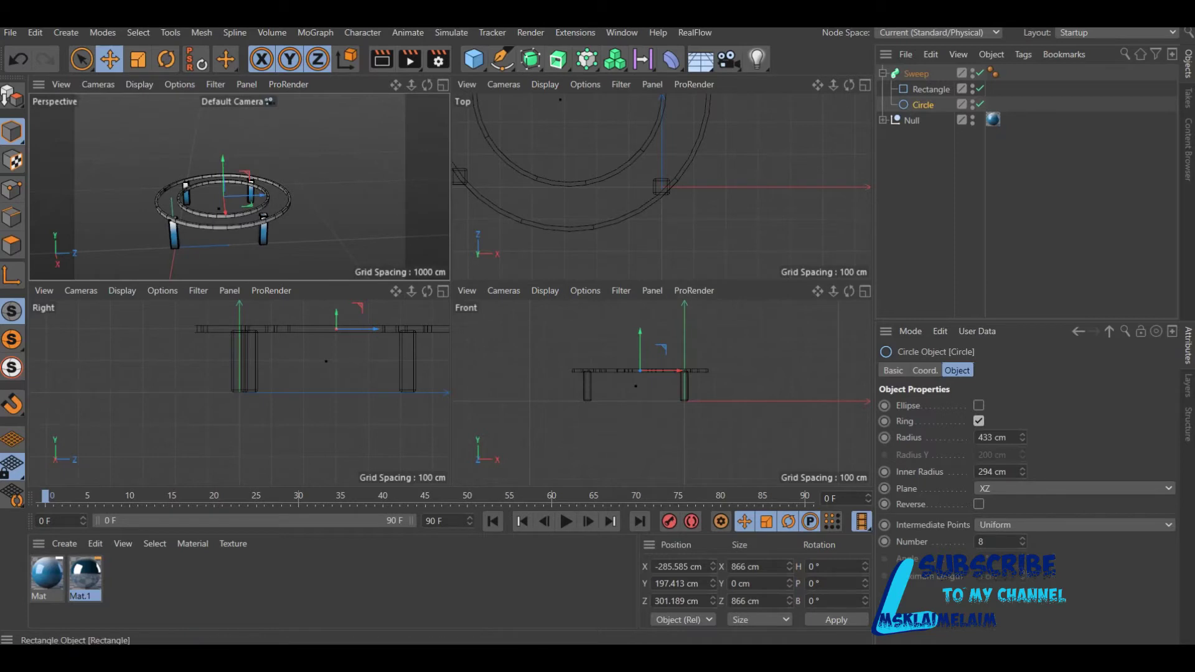
left_click(916, 73)
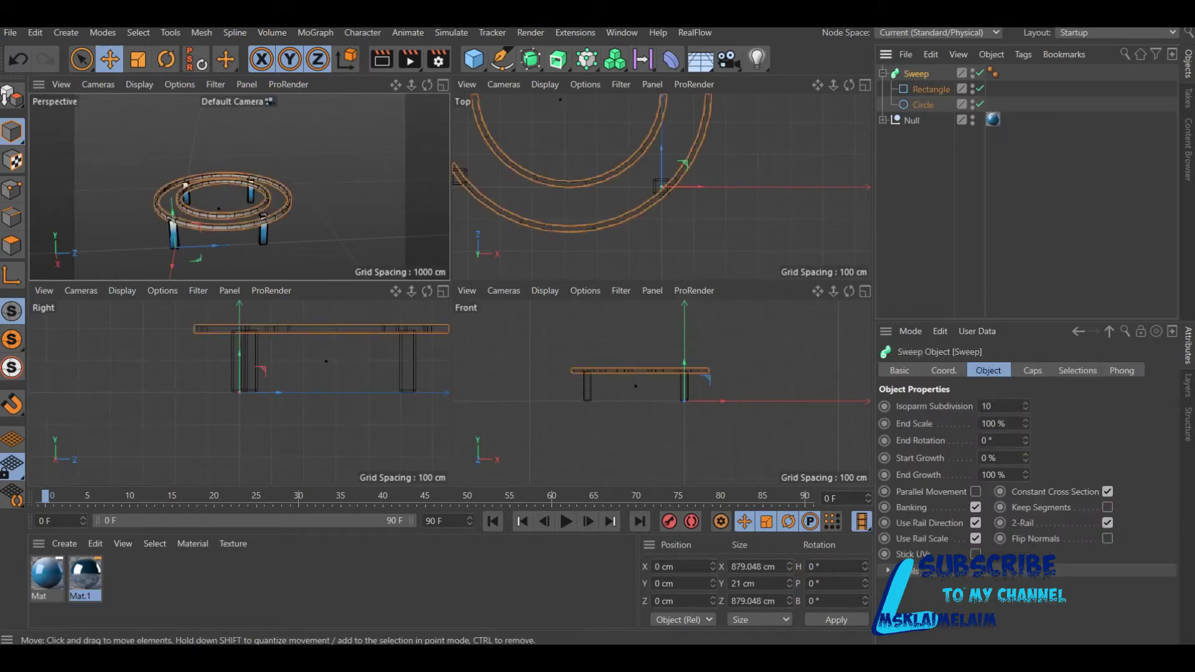
left_click(864, 291)
scroll(521, 320, "up", 3)
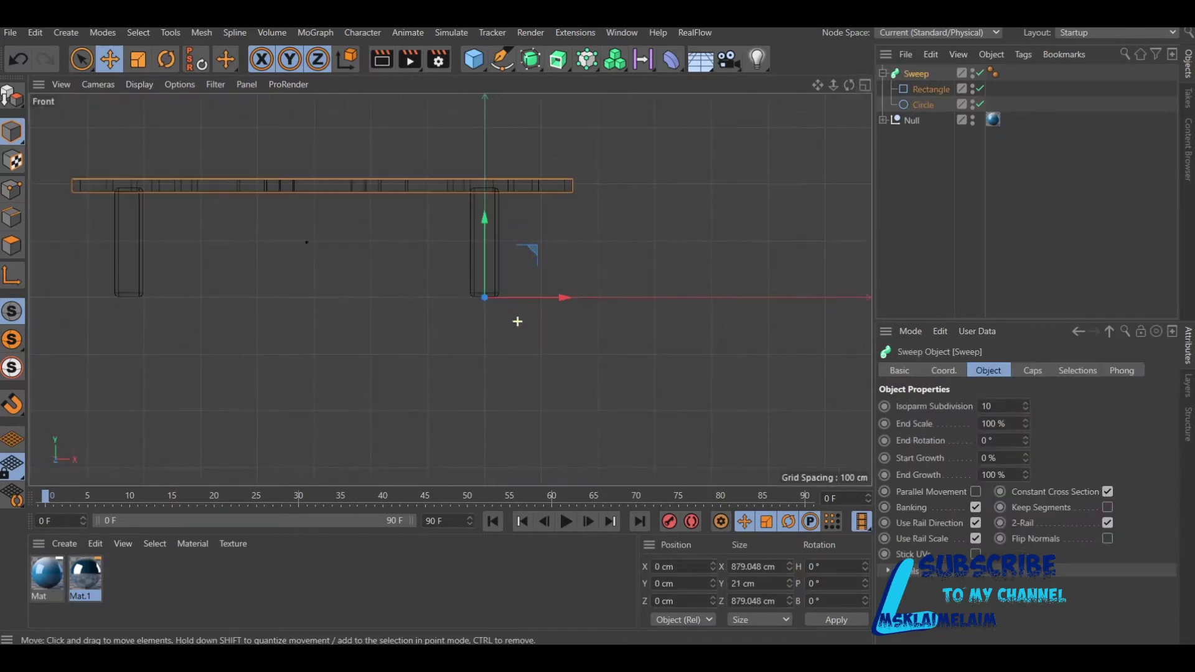
left_click_drag(485, 221, 485, 214)
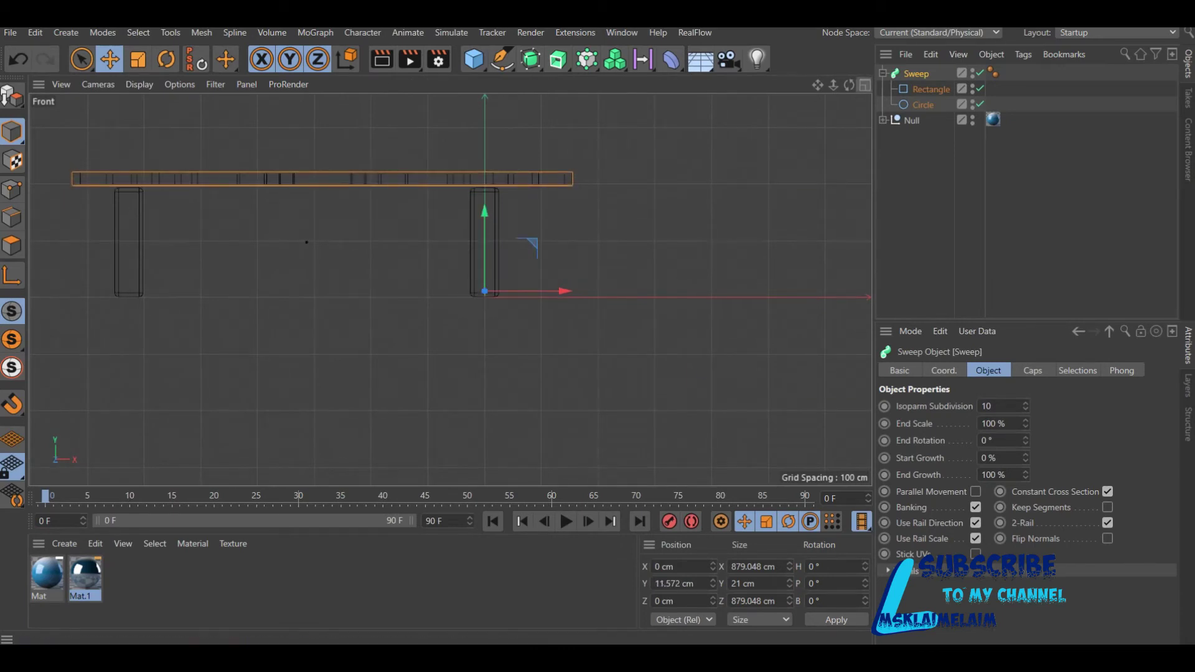
left_click(865, 84)
left_click(443, 84)
scroll(411, 336, "up", 2)
scroll(411, 337, "up", 2)
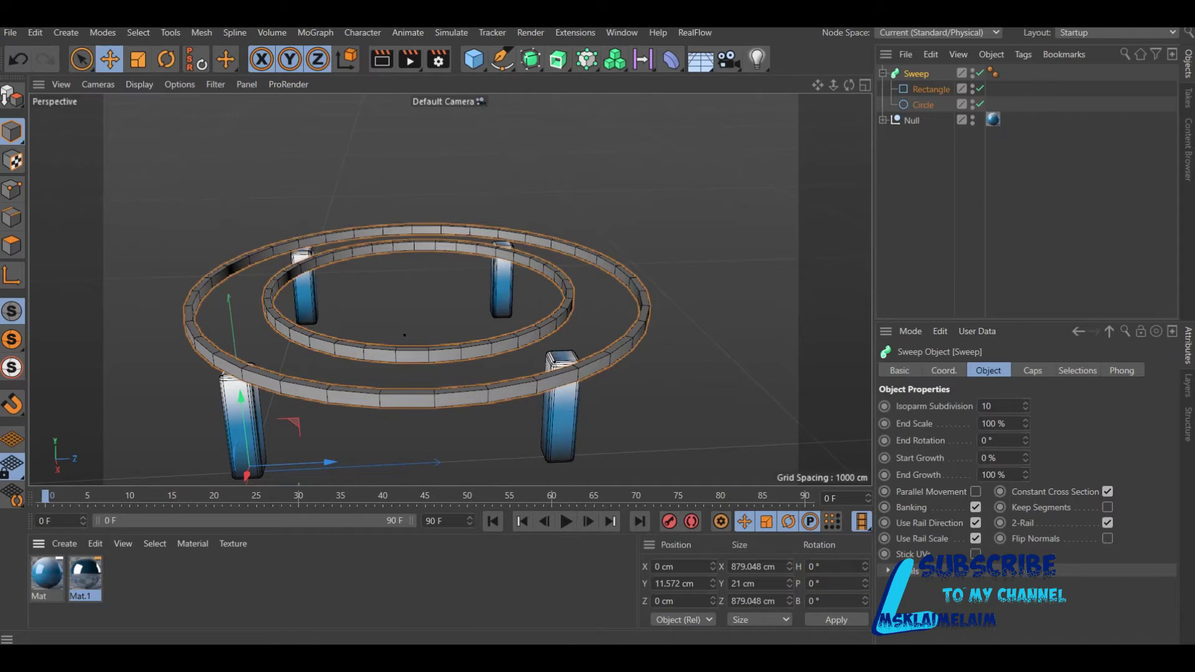
- Apply Mat.1 to the ring track and render a preview of it
left_click_drag(85, 576, 398, 398)
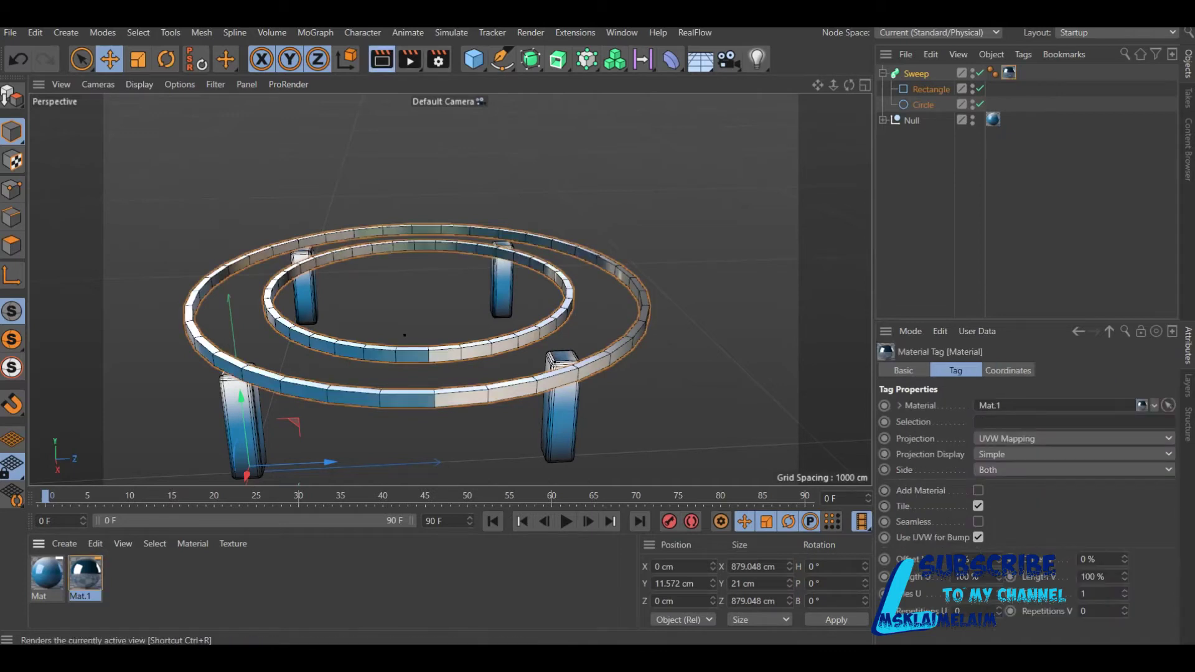
left_click(382, 59)
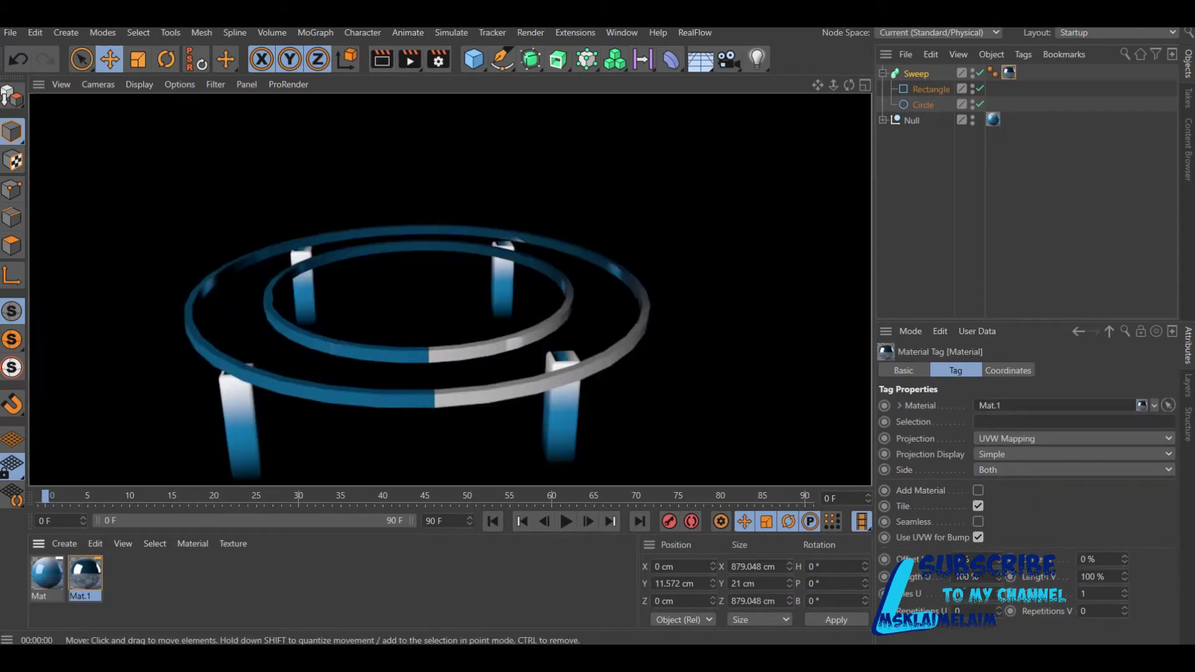
left_click(931, 89)
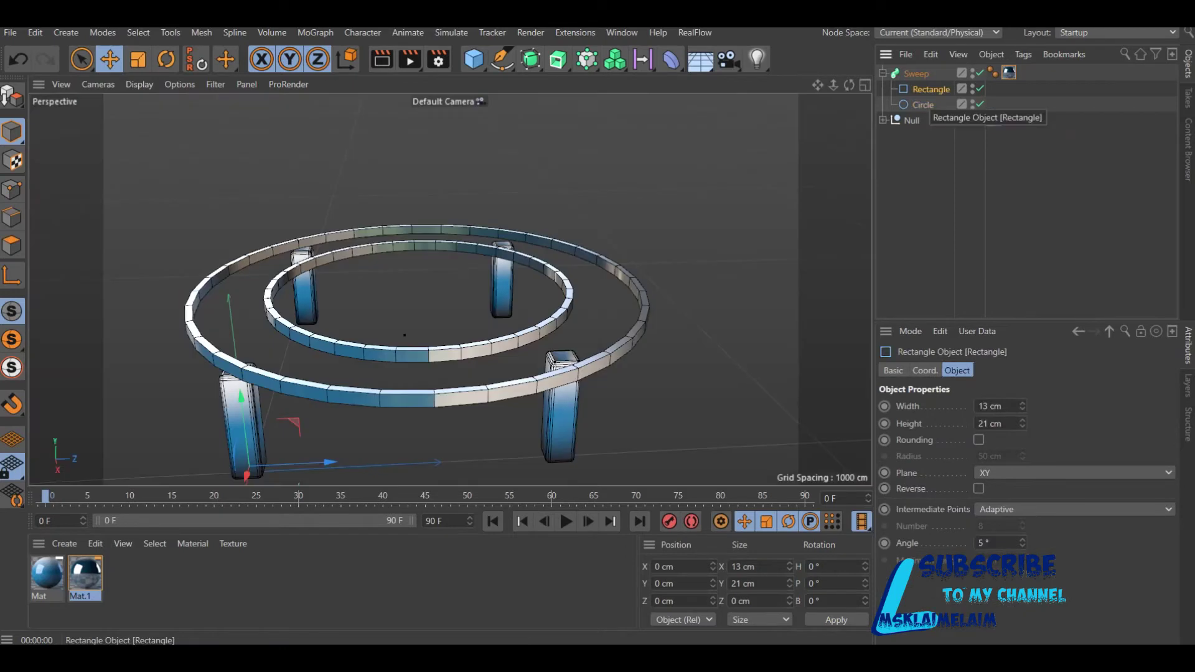
left_click(923, 105)
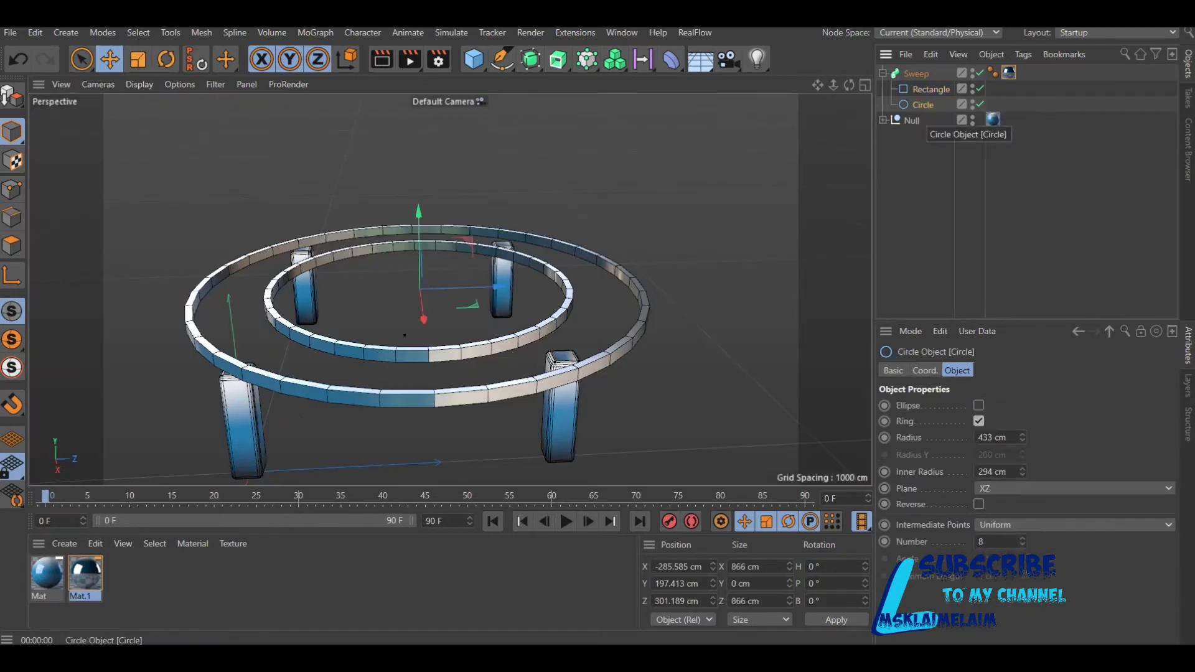
- Widen the Rectangle profile to about 36 × 29 cm for broader rails
key("ctrl+r")
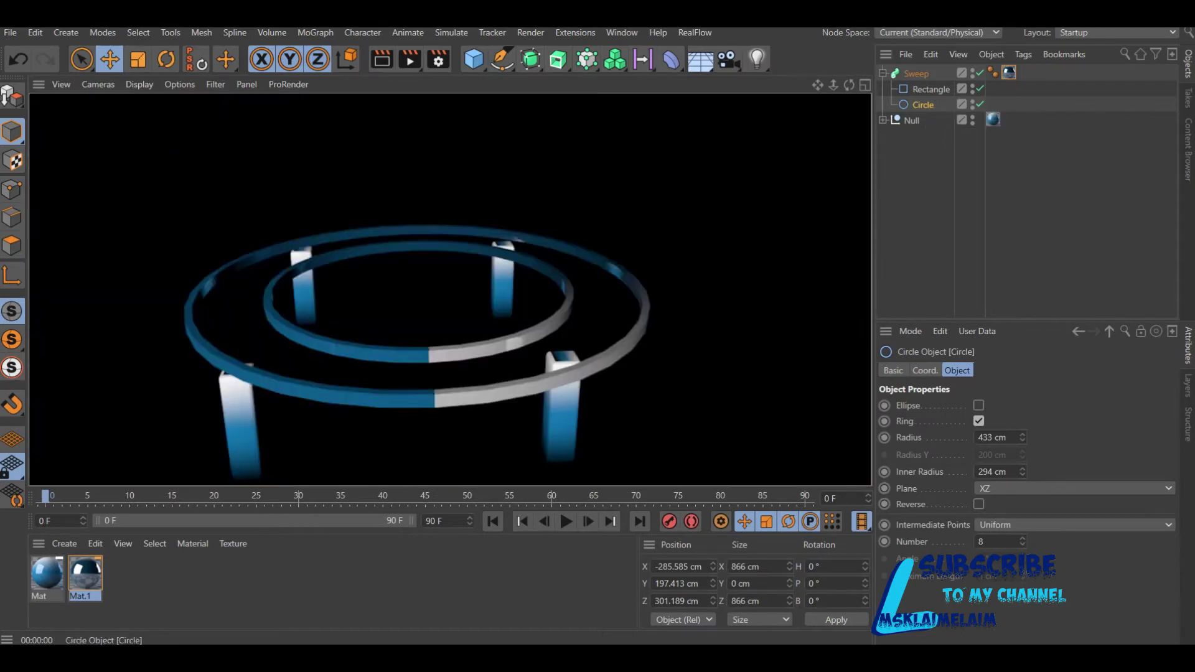
left_click(932, 89)
mouse_move(1022, 406)
left_mouse_down()
mouse_move(1022, 386)
mouse_move(1022, 411)
left_mouse_up()
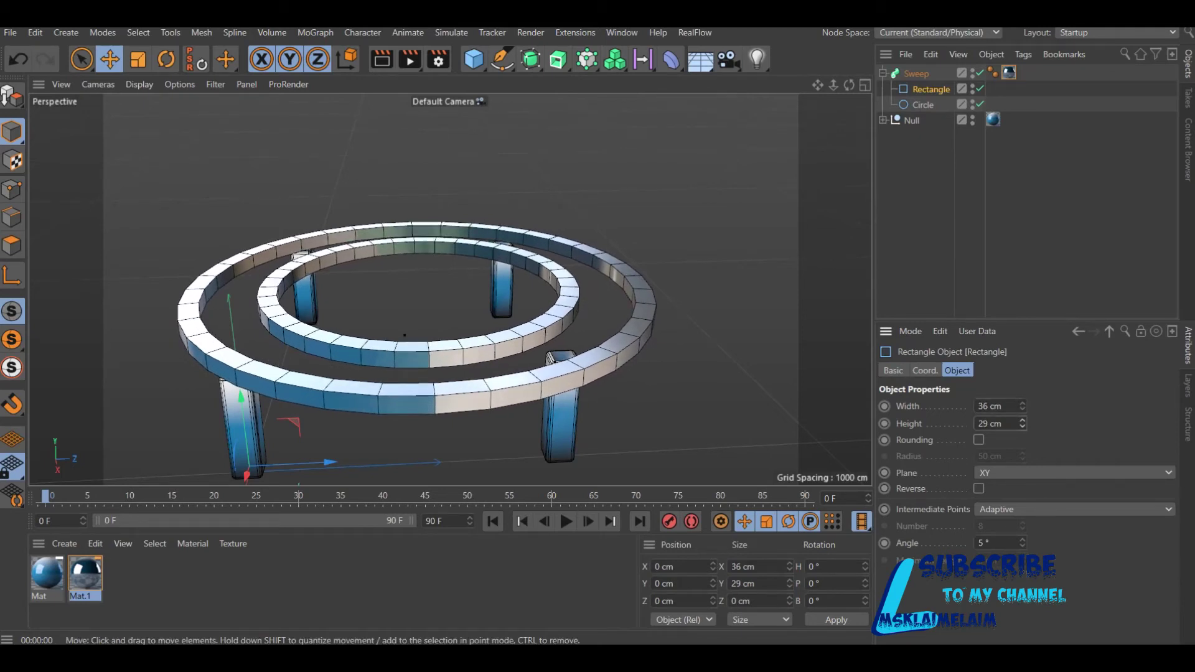
- Put the Sweep under a Subdivision Surface and compare renders before and after
left_click(382, 59)
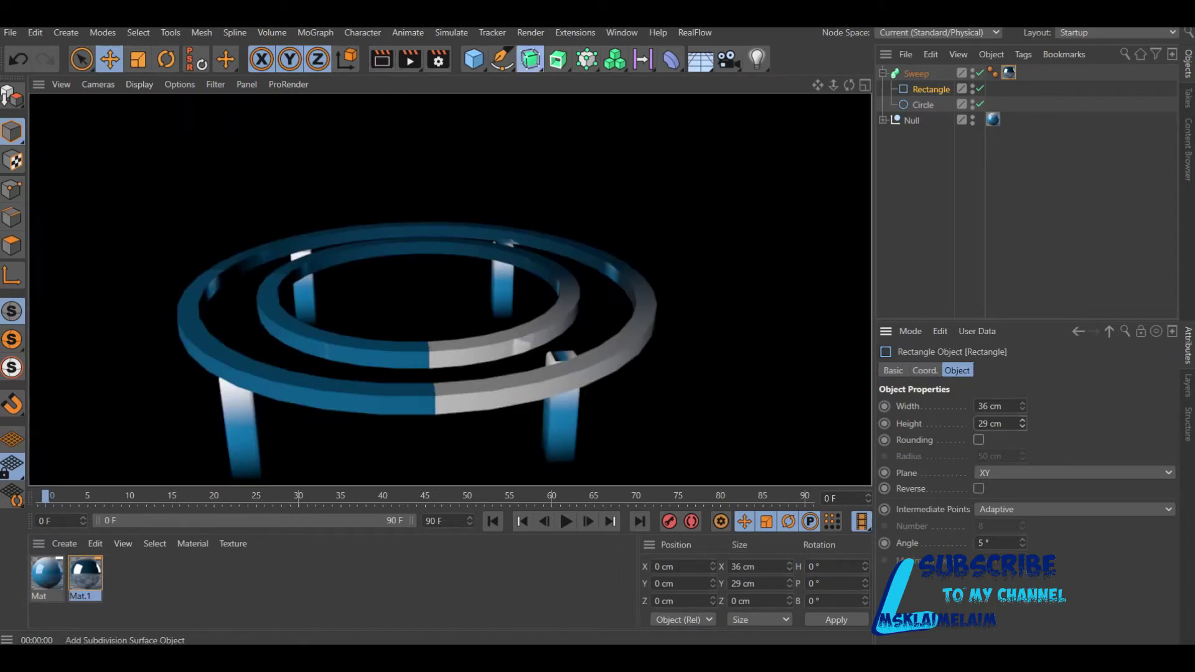
left_click(530, 59)
left_click(614, 80, "alt")
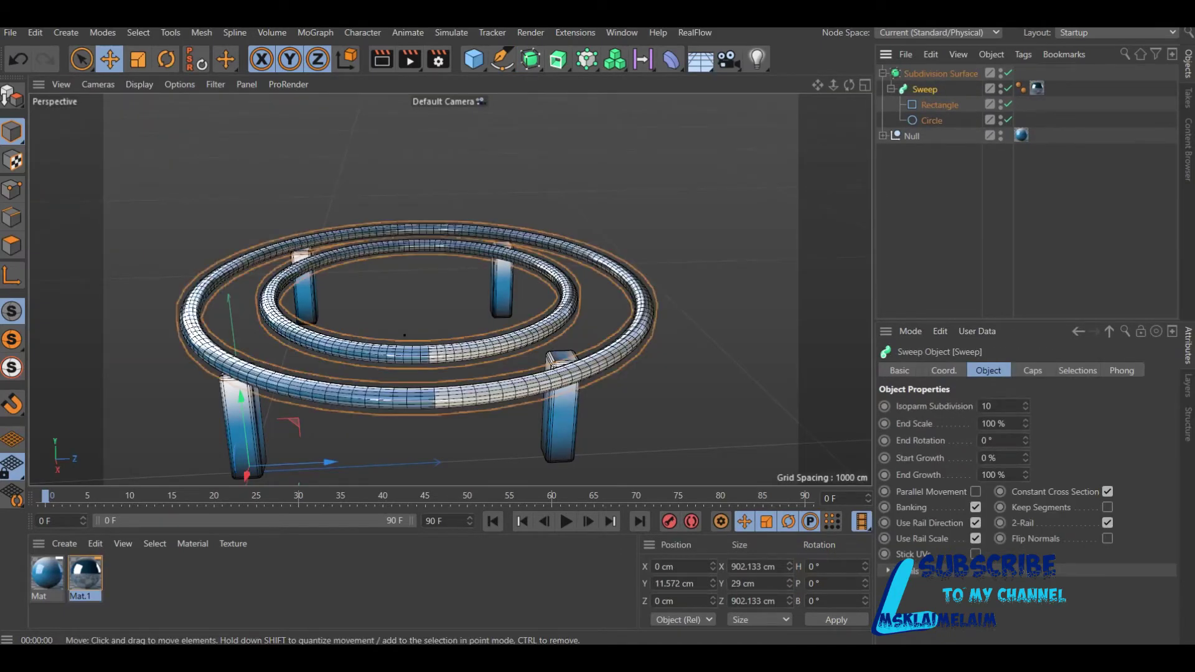
left_click(381, 60)
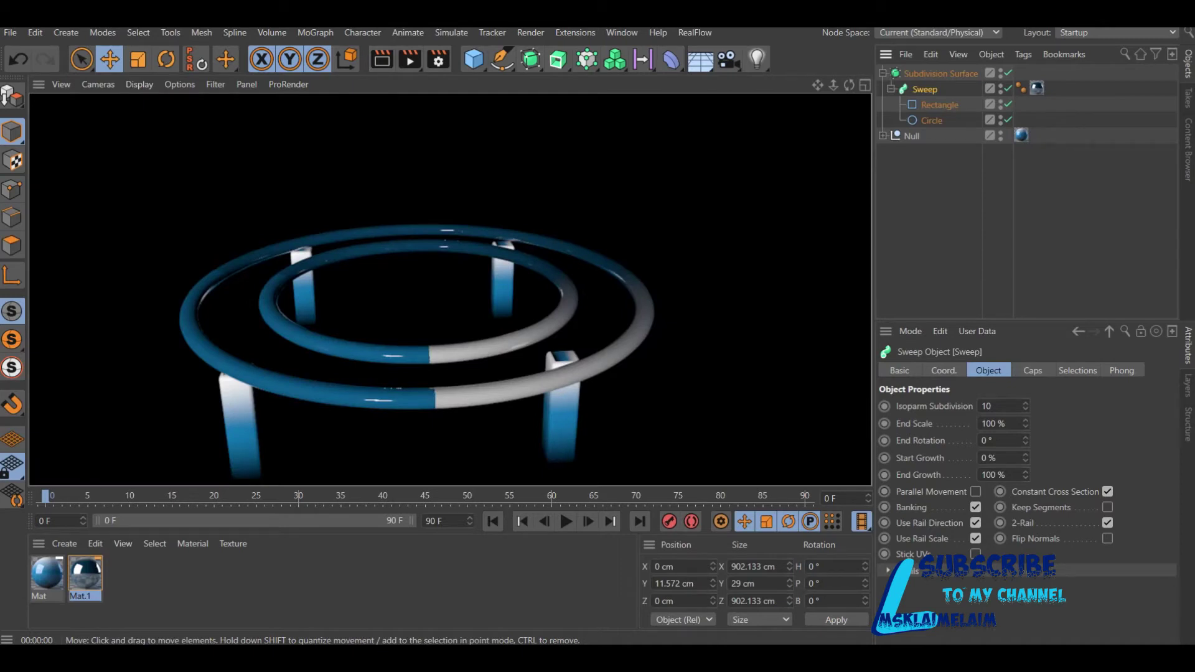
left_click(473, 59)
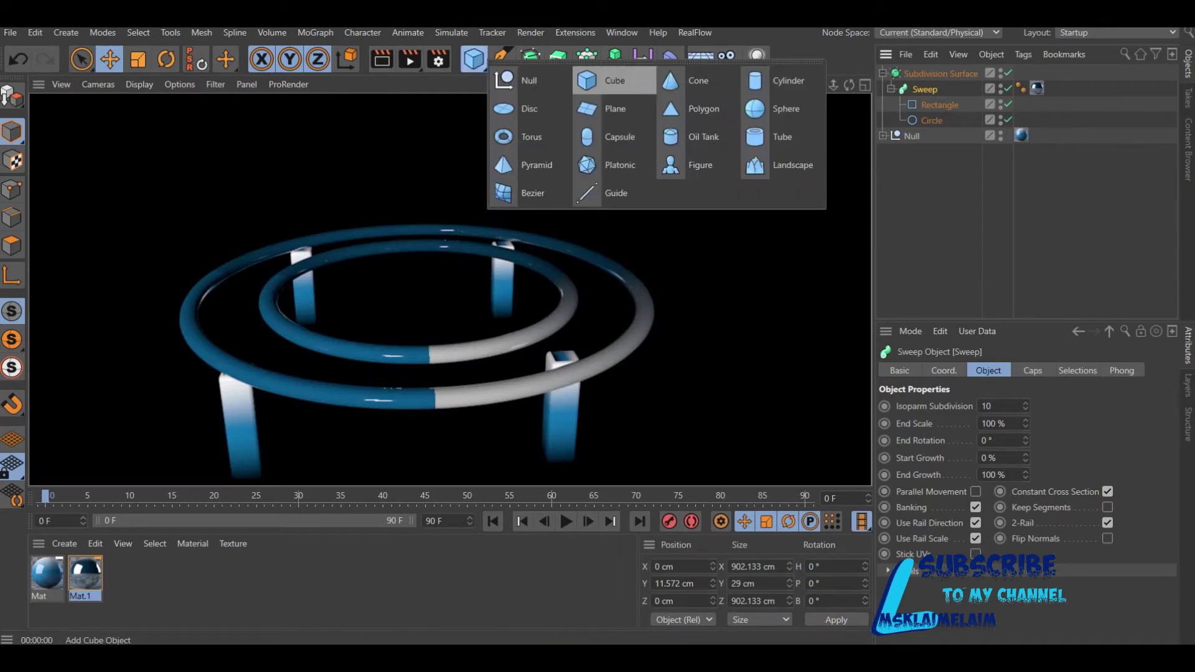
- Add a Sphere with radius 30 cm, then enlarge it to 53 cm
left_click(778, 108)
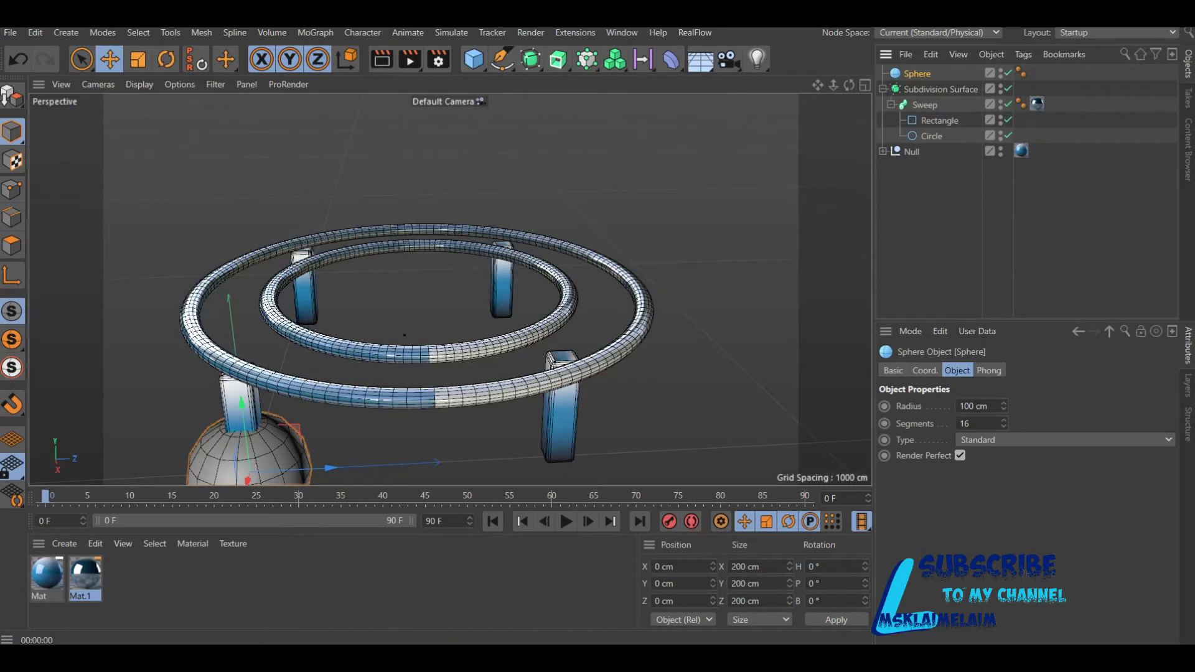
double_click(971, 406)
type("30")
key("Return")
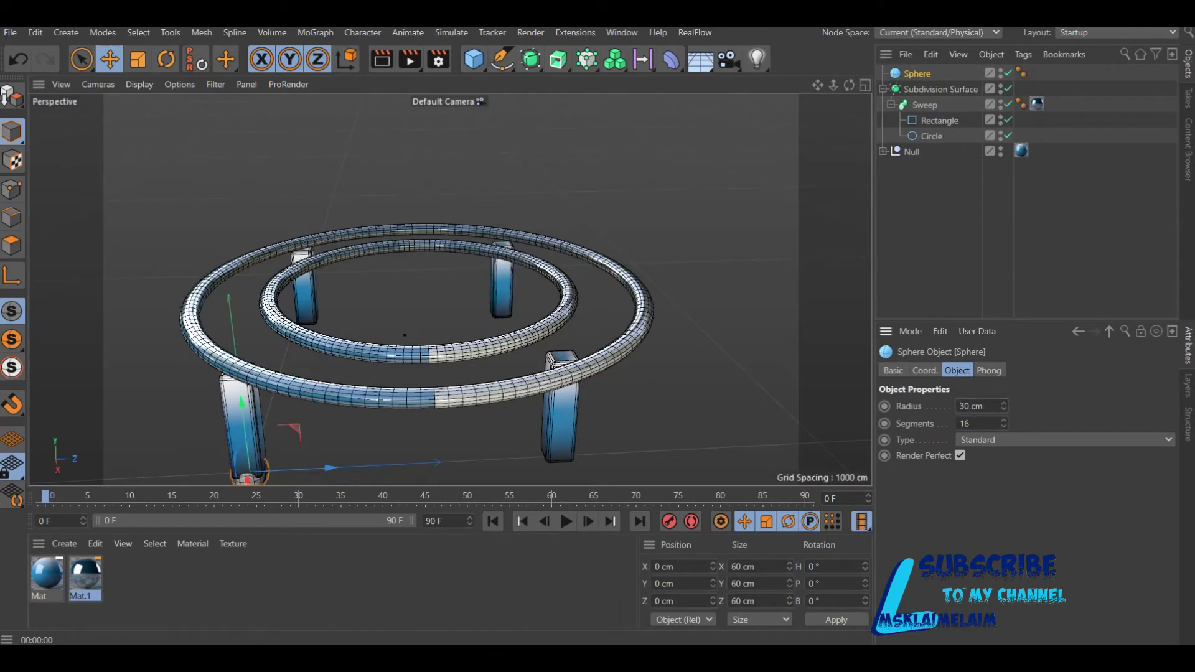
left_click_drag(1003, 406, 1052, 406)
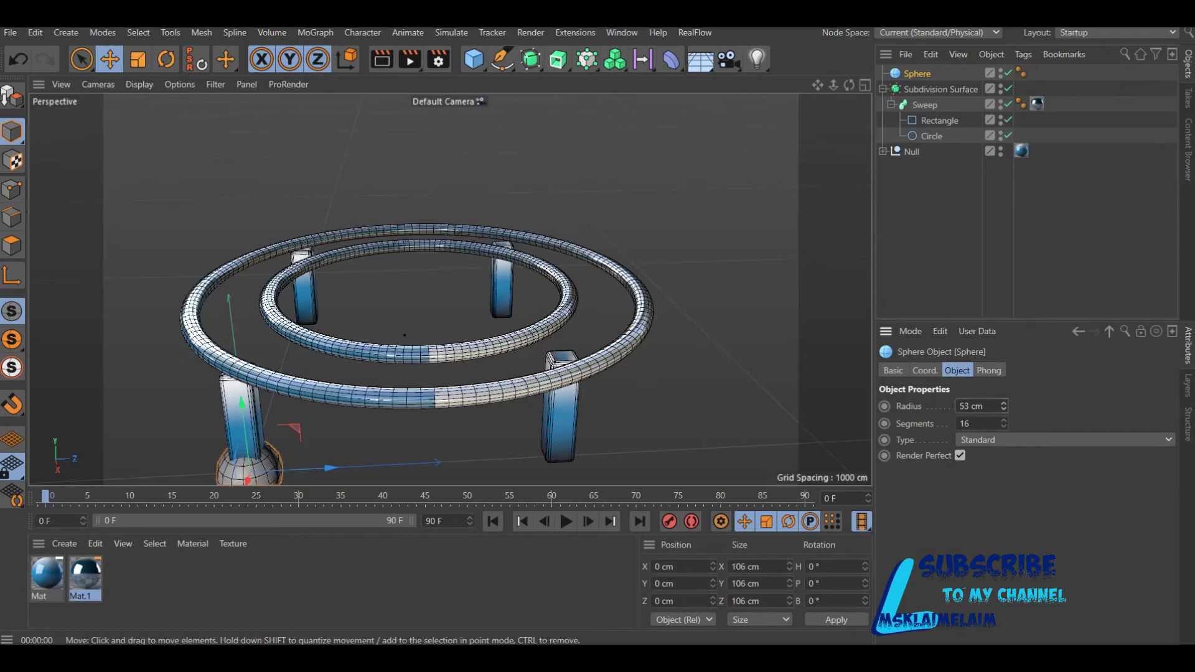
left_click(865, 86)
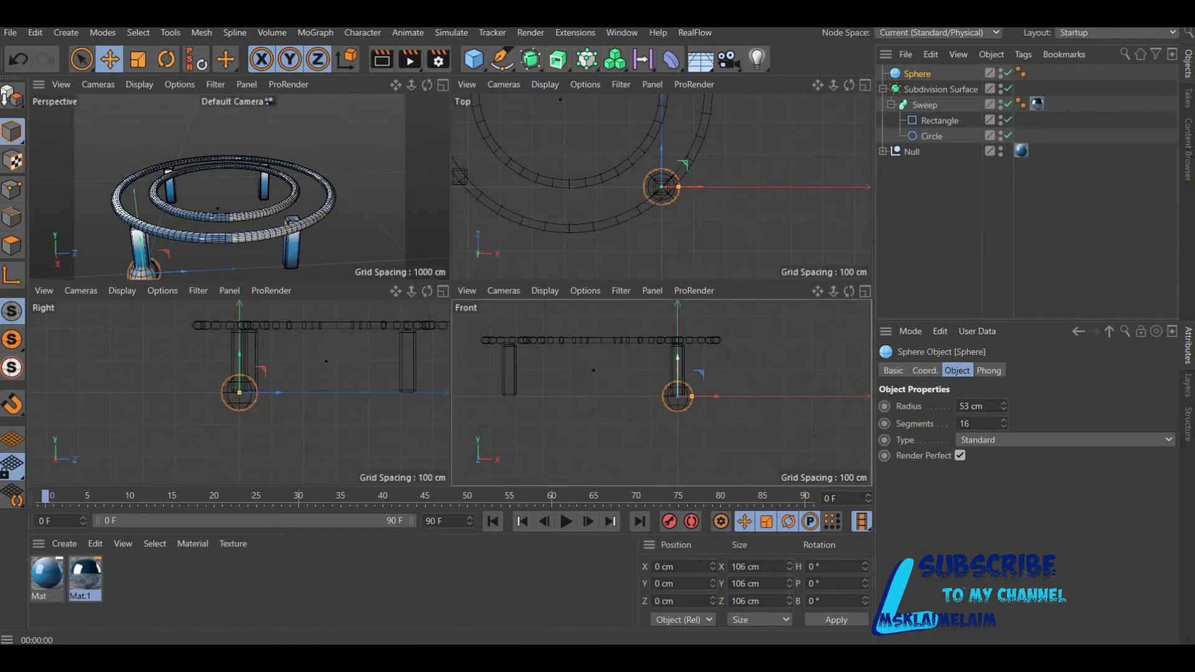
- Raise the sphere and shift it toward the outer ring in the Top and Right views
left_click_drag(678, 349, 678, 278)
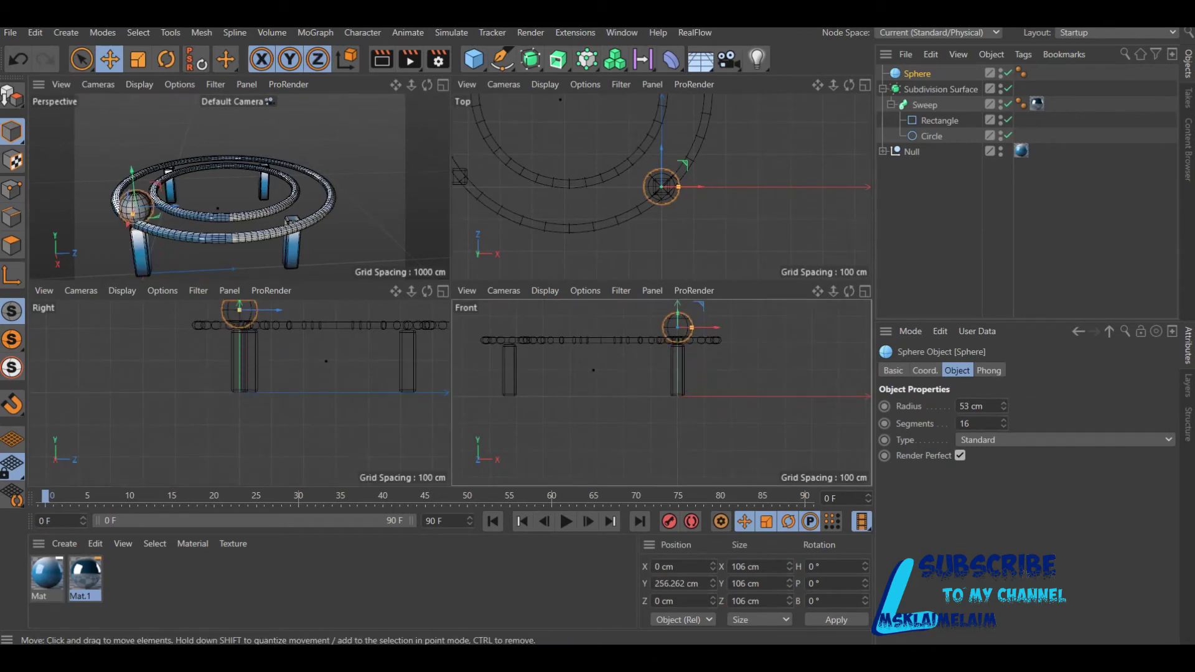
left_click_drag(694, 187, 659, 187)
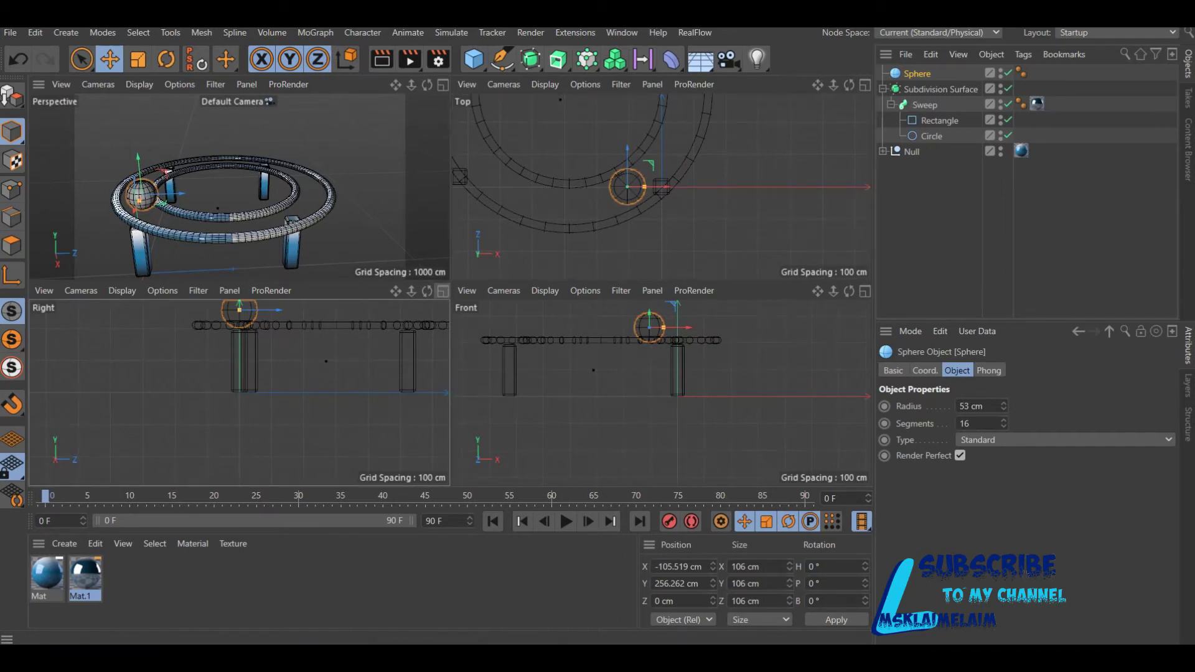
left_click(442, 291)
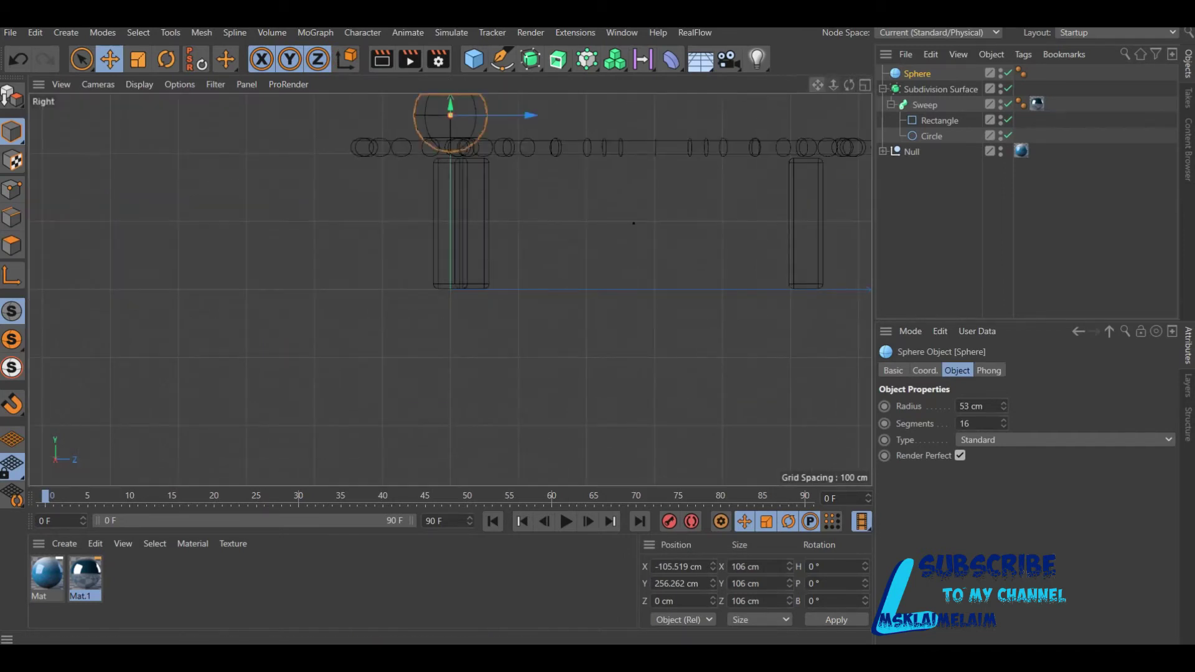
middle_click_drag(461, 186, 418, 394, "alt")
left_click_drag(407, 246, 408, 231)
- Settle the sphere onto the outer ring, shrink its radius to 46 cm, and make it editable
left_click(865, 84)
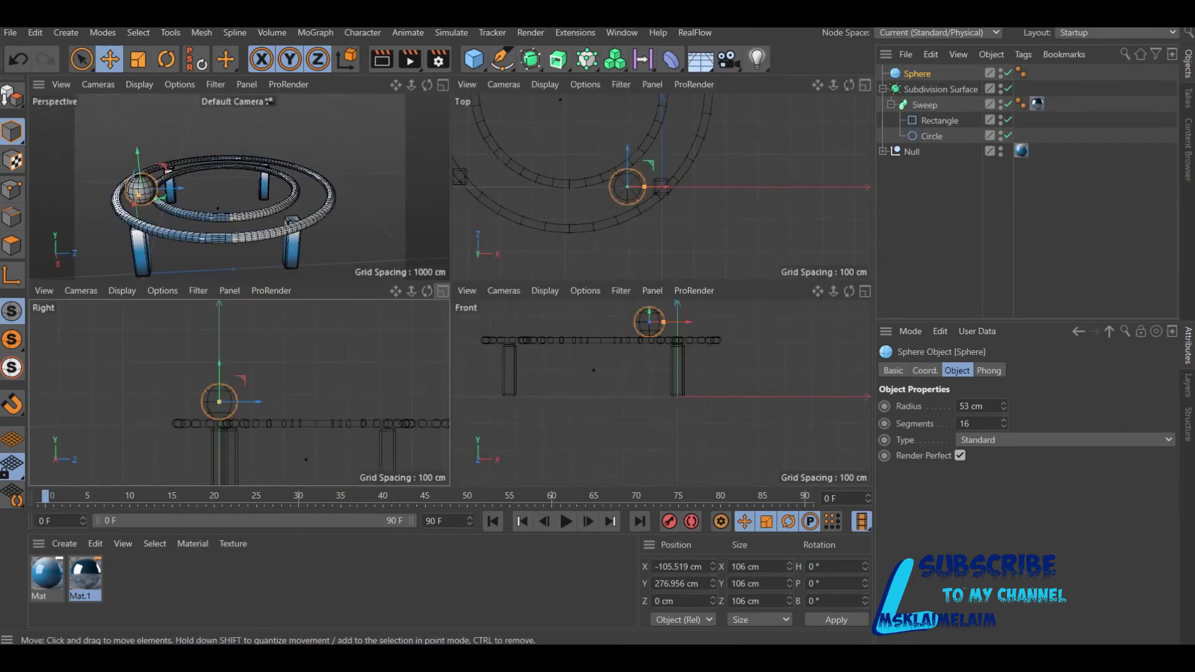
left_click(443, 85)
left_click_drag(236, 219, 239, 259)
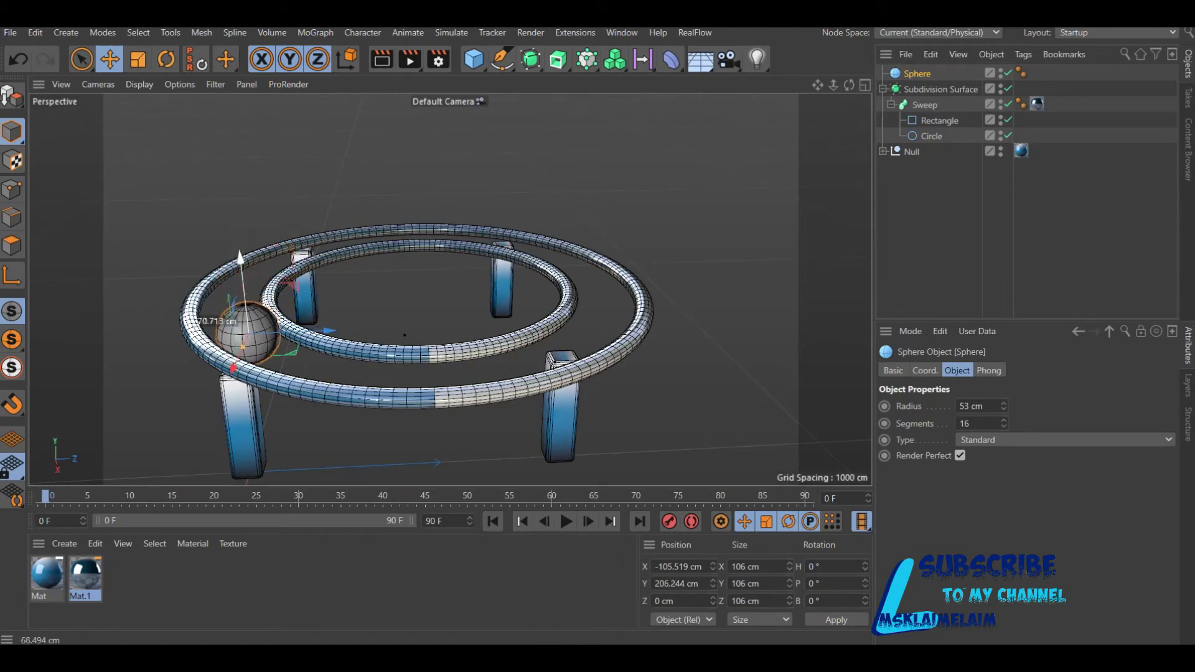
left_click_drag(239, 259, 239, 255)
left_click_drag(1003, 406, 984, 406)
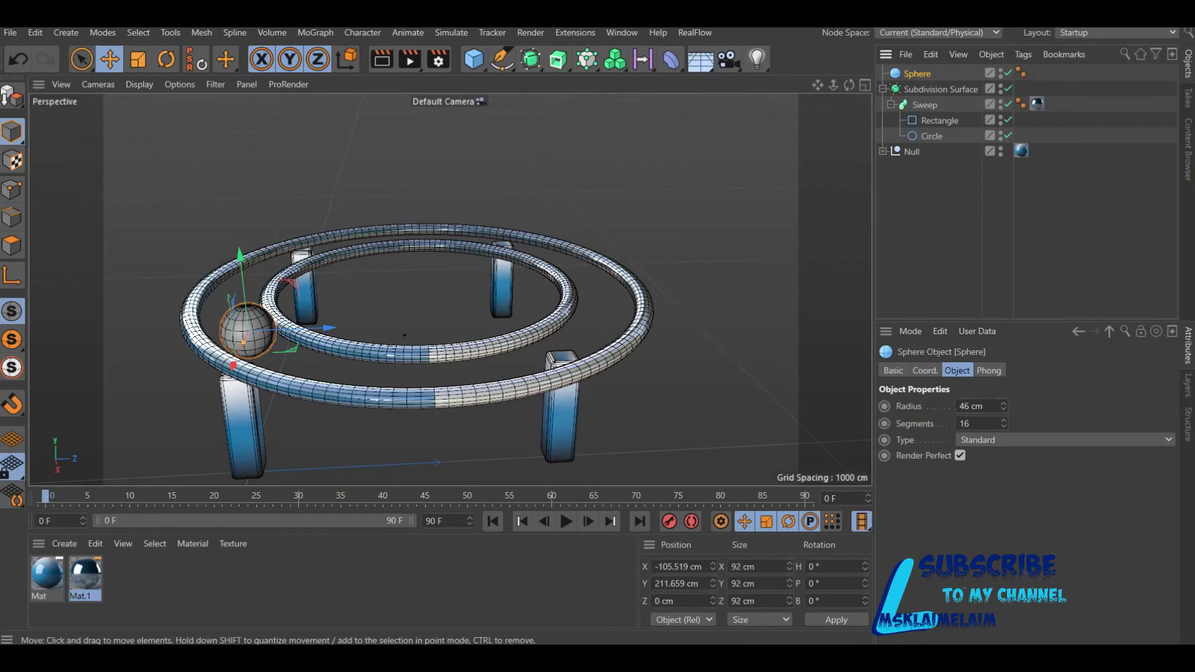
key("c")
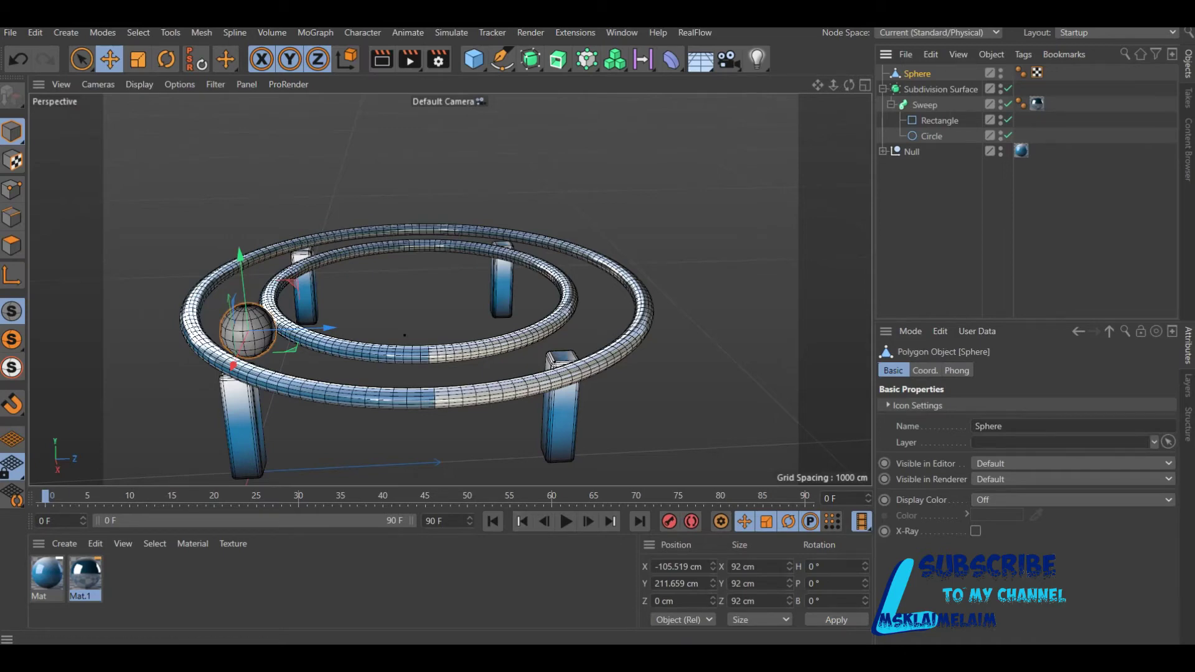
- Duplicate Mat.1 and disable its Color channel for a chrome material
key("ctrl+c")
key("ctrl+v")
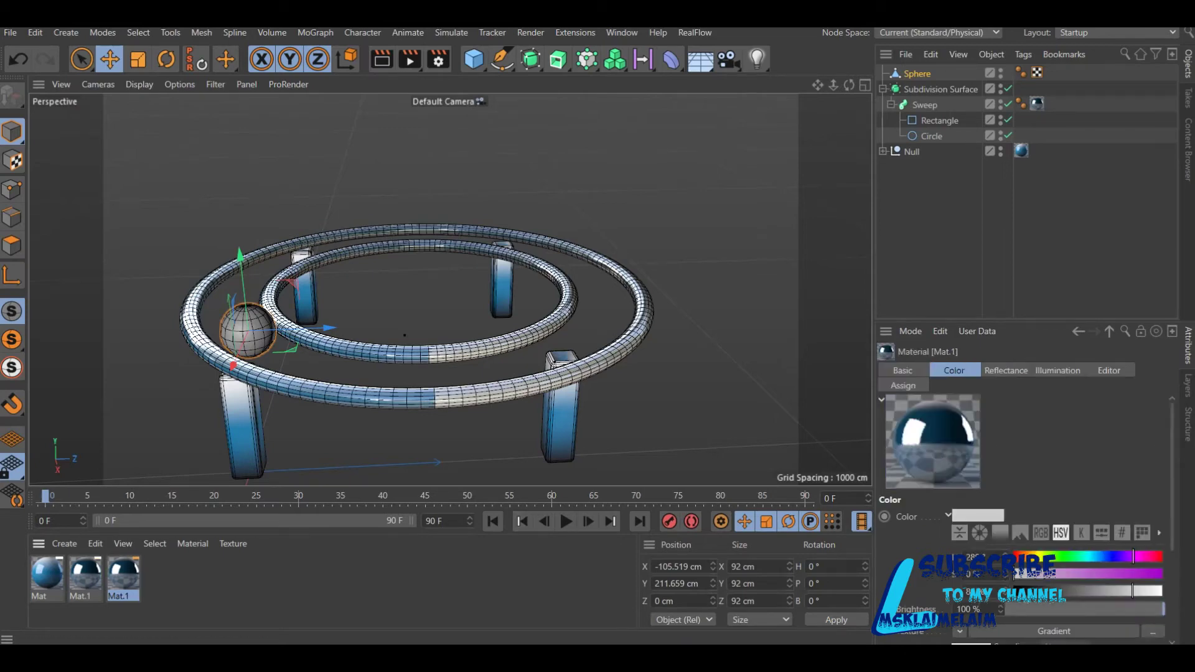
double_click(123, 576)
left_click(310, 244)
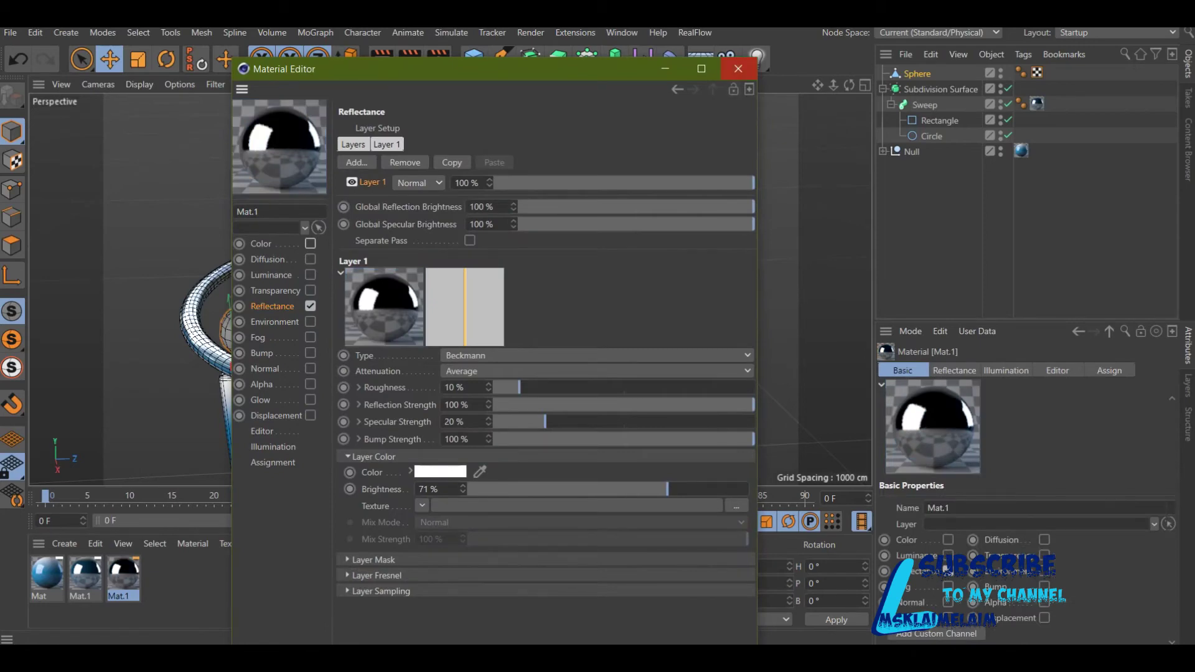
left_click(738, 69)
- Duplicate the chrome material as Mat.2 and enable a Gradient colour
key("ctrl+c")
key("ctrl+v")
double_click(162, 575)
left_click(310, 244)
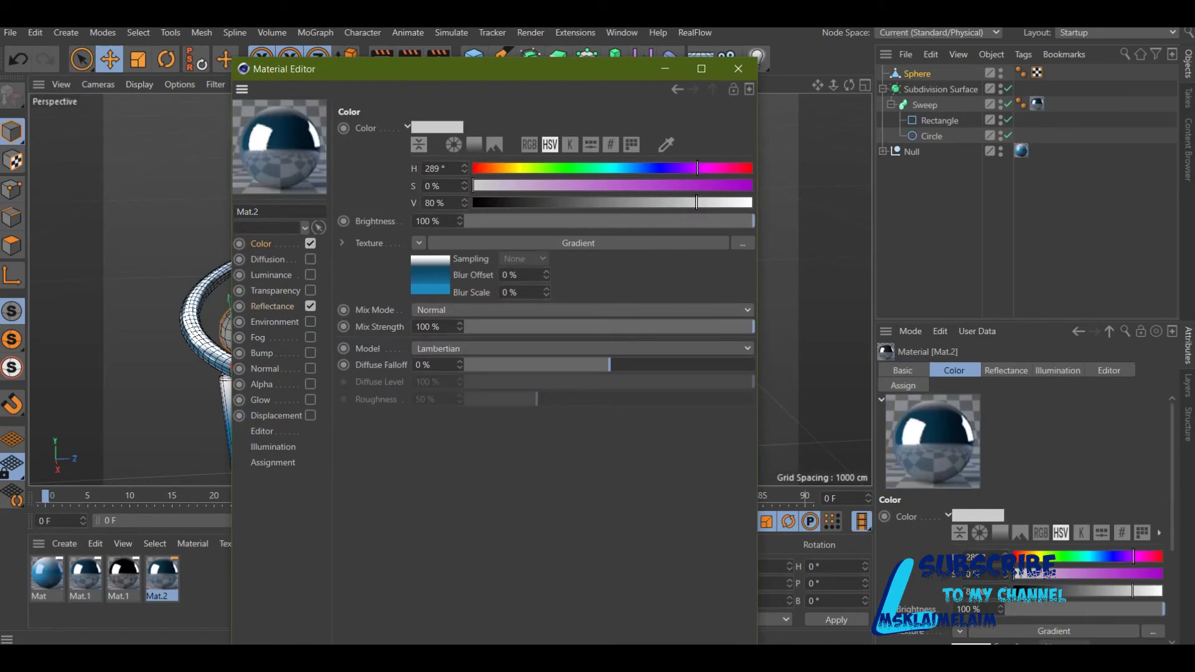
left_click(578, 243)
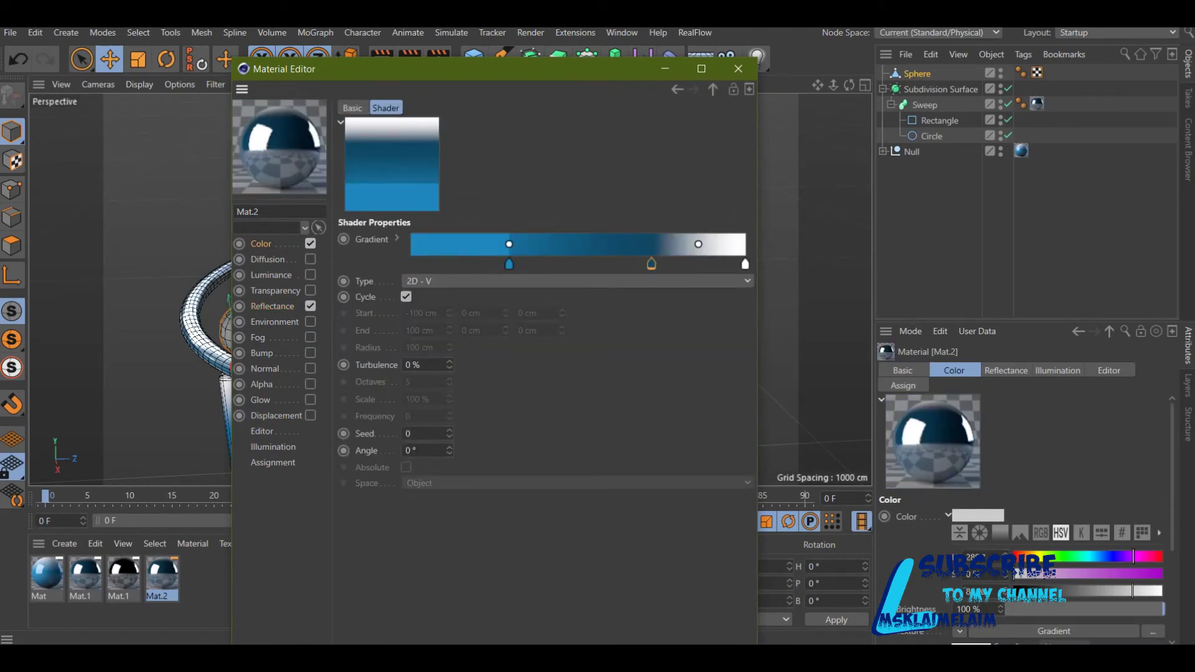
- Recolour Mat.2's gradient knots pink and dark magenta
double_click(510, 263)
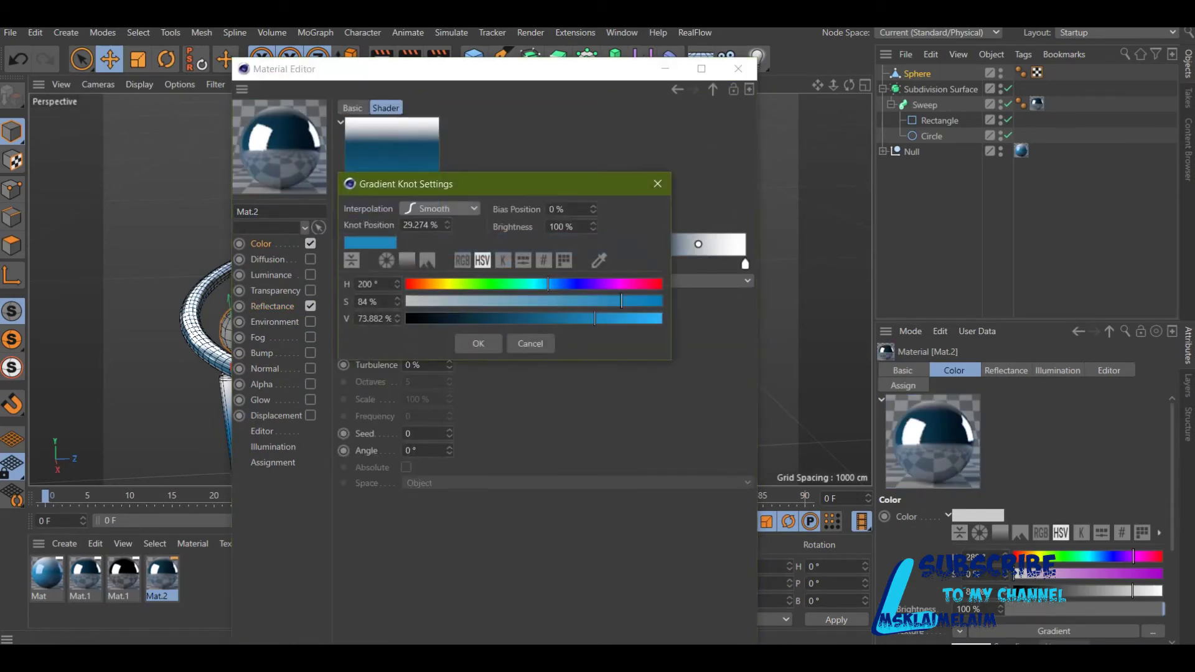
mouse_move(548, 284)
left_mouse_down()
mouse_move(614, 284)
mouse_move(655, 319)
mouse_move(537, 301)
left_mouse_up()
key("Return")
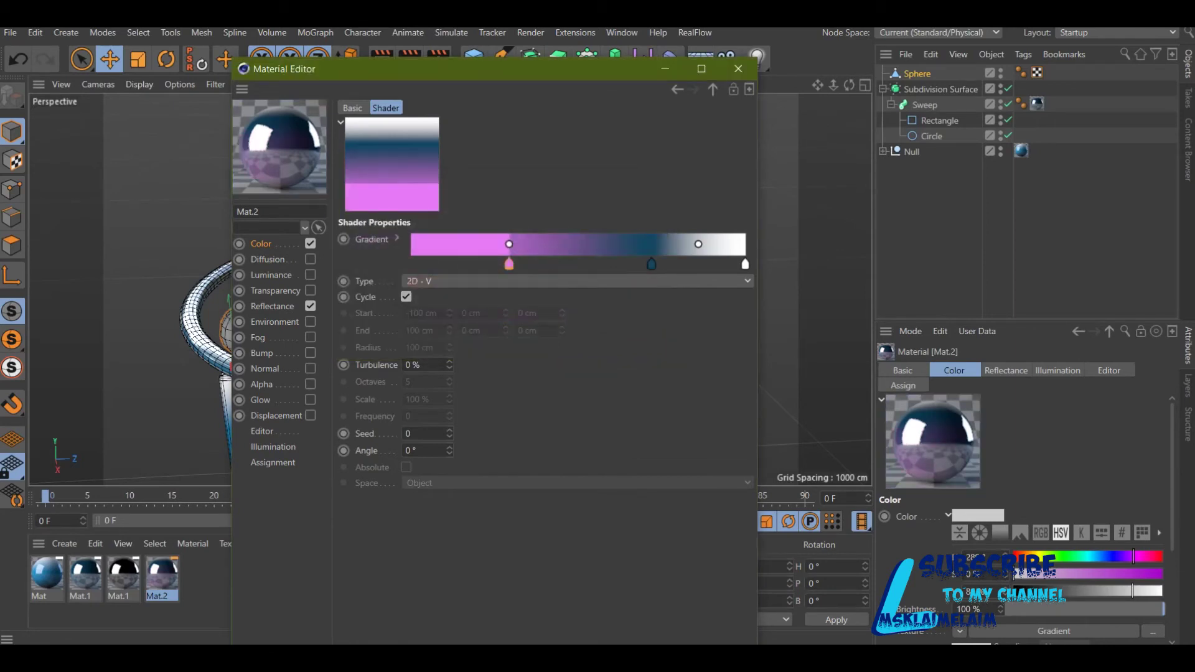
double_click(652, 264)
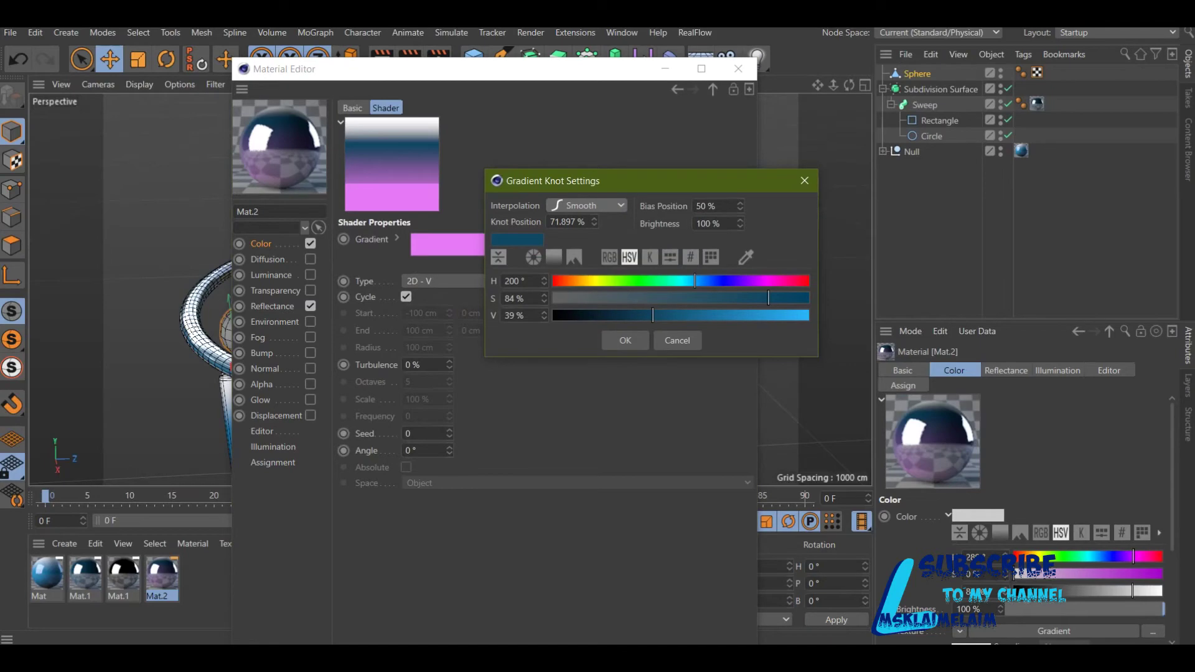
left_click_drag(704, 315, 653, 315)
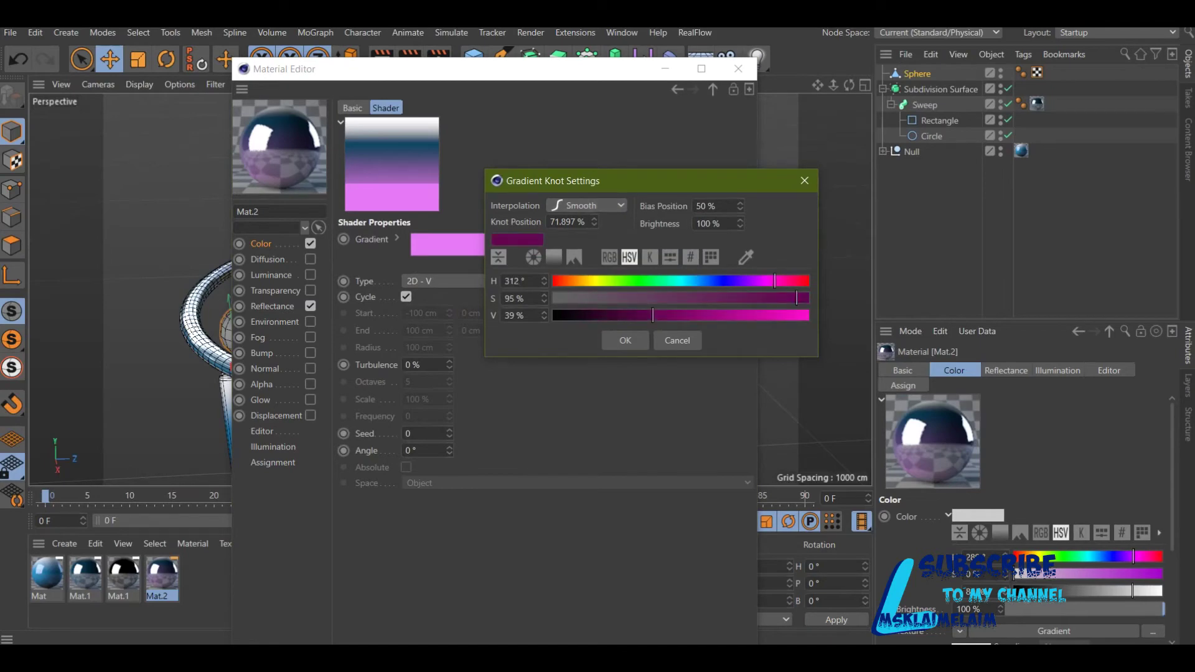
left_click(625, 340)
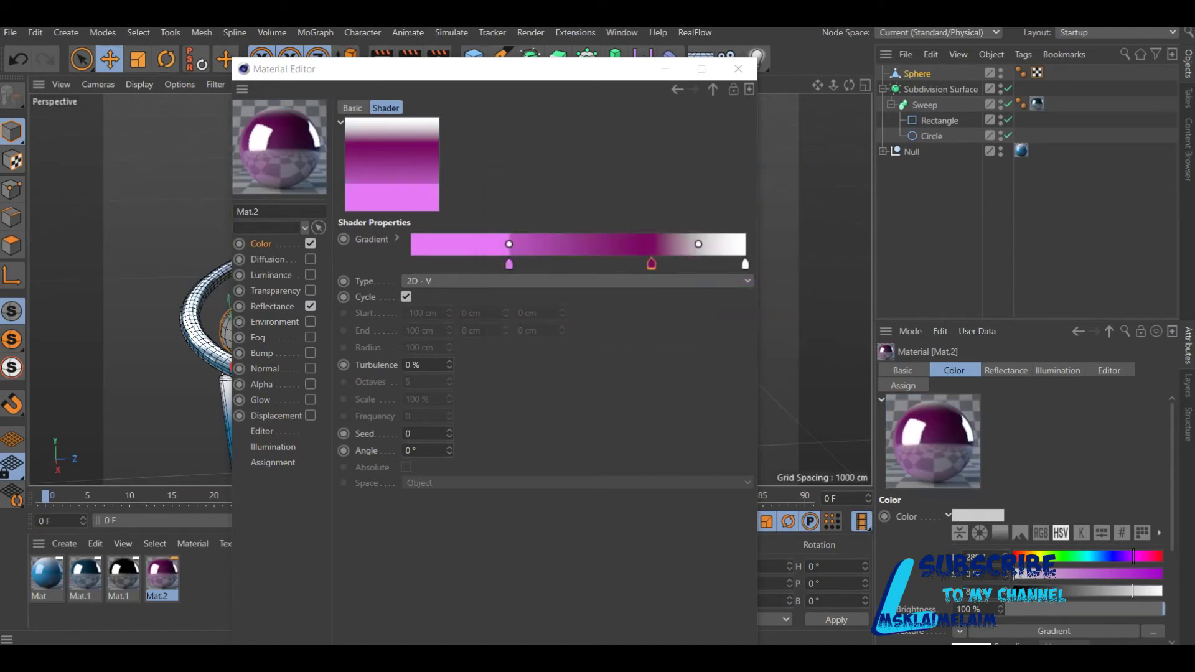
left_click(739, 69)
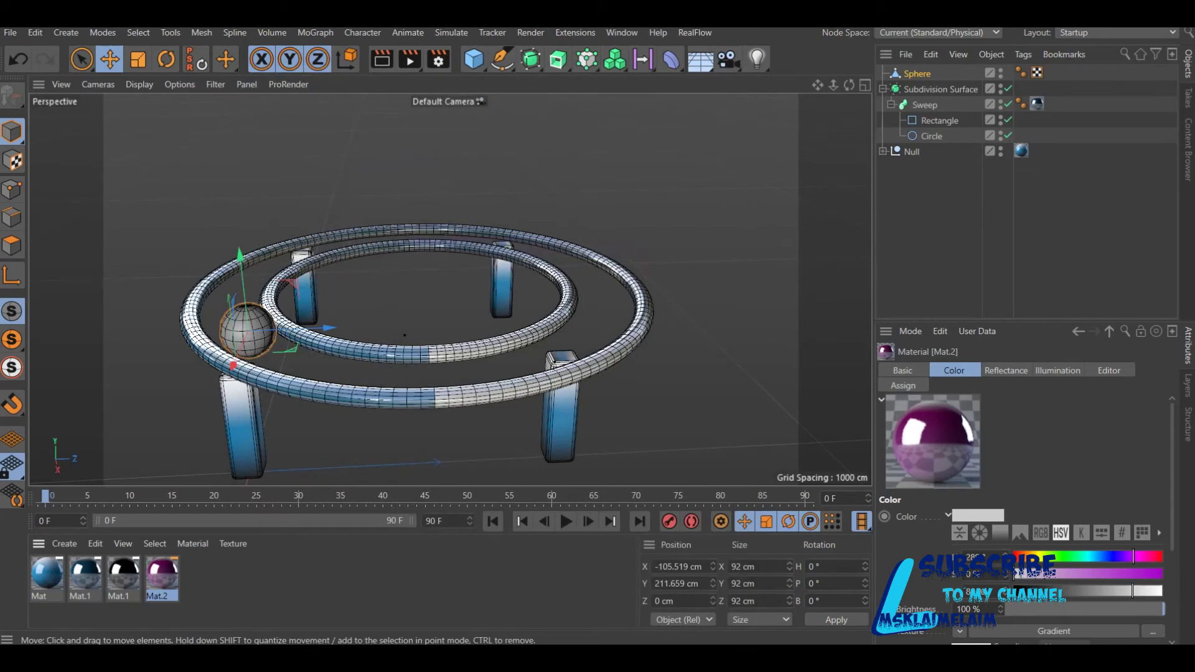
- Select the sphere and apply Mat.1 to it
left_click(917, 73)
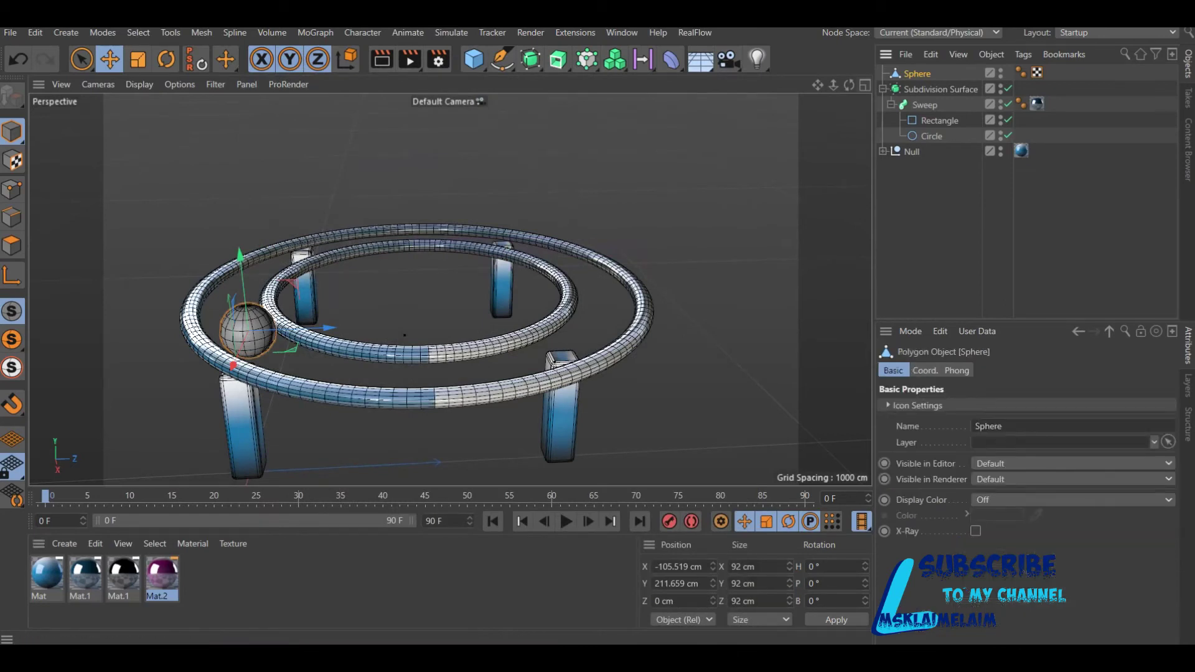
key("F5")
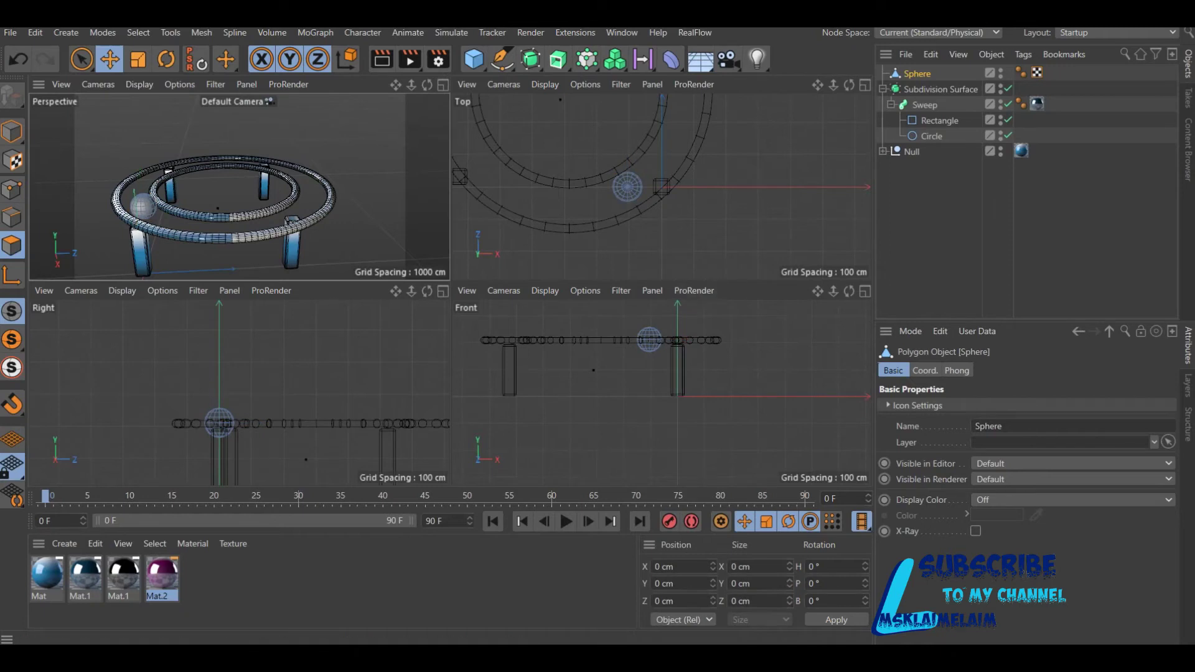
left_click_drag(123, 576, 918, 73)
- Rectangle-select the sphere's upper-half polygons in Front view and save them as a selection set
key("F4")
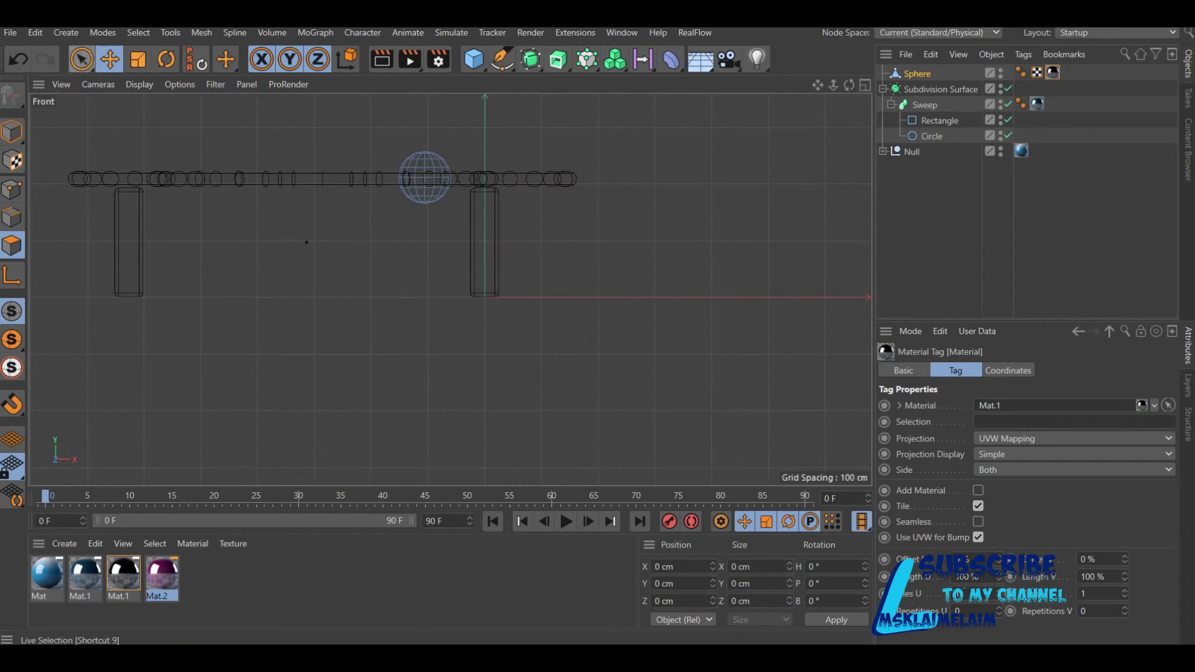
left_click(81, 59)
left_click(111, 107)
scroll(394, 147, "up", 2)
scroll(394, 148, "up", 3)
left_click_drag(390, 145, 602, 255)
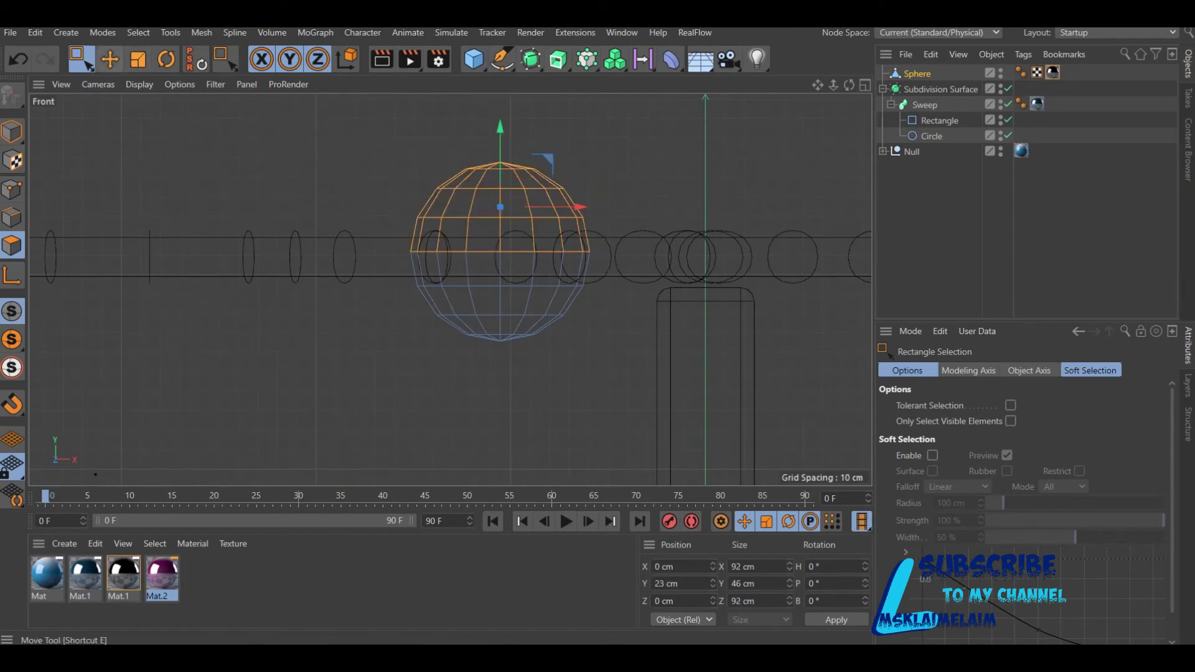
left_click(35, 32)
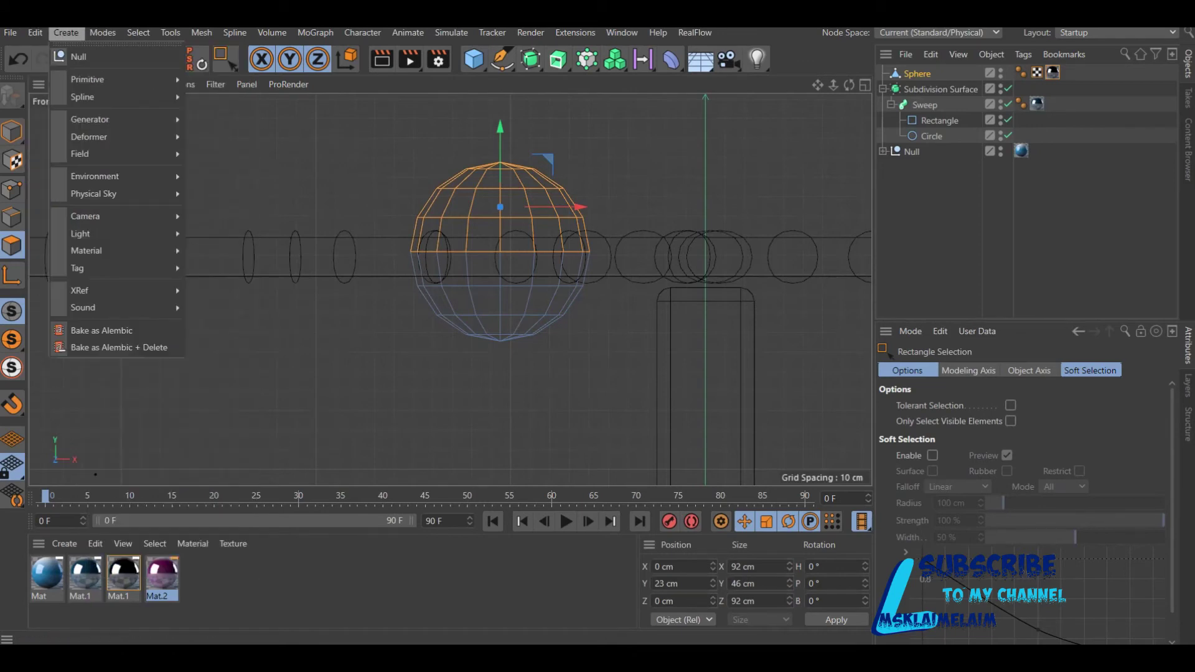
mouse_move(139, 32)
left_click(175, 394)
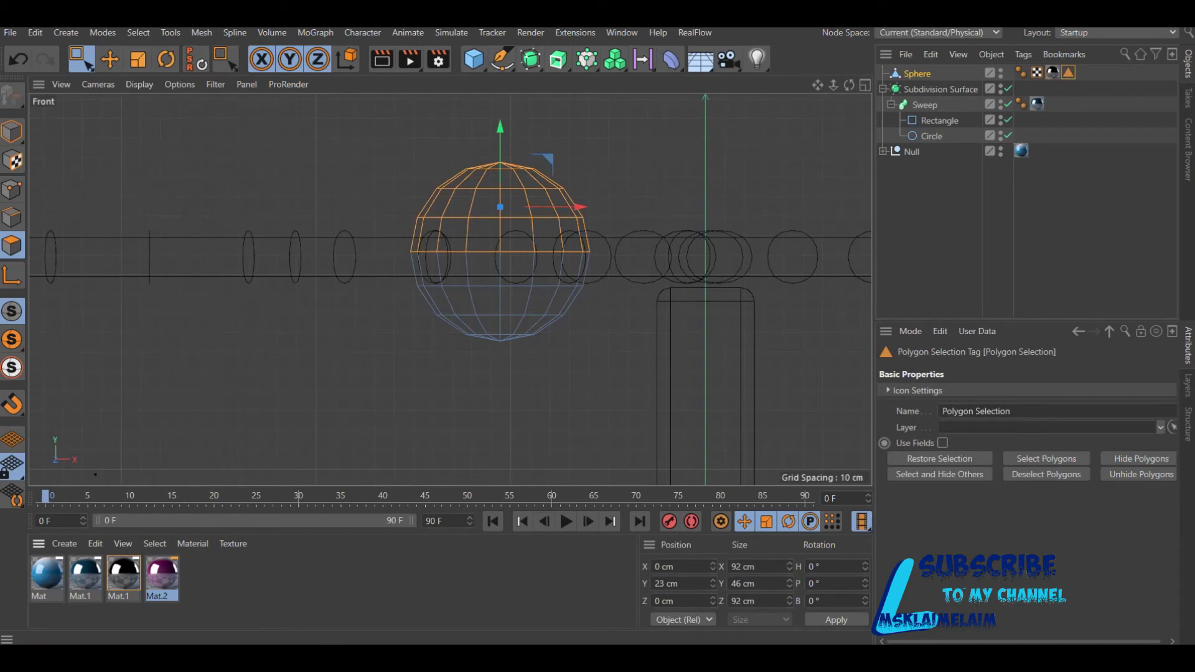
- Apply Mat.2 to the sphere limited to the Polygon Selection, and render to check
left_click_drag(162, 579, 500, 237)
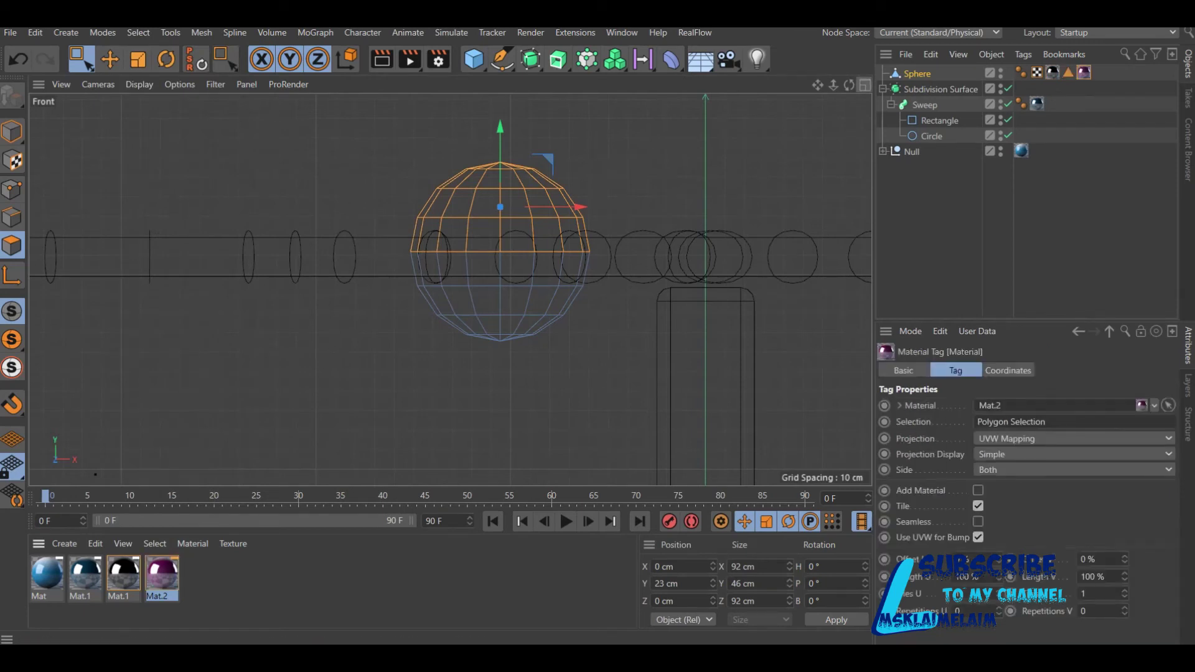
left_click(865, 85)
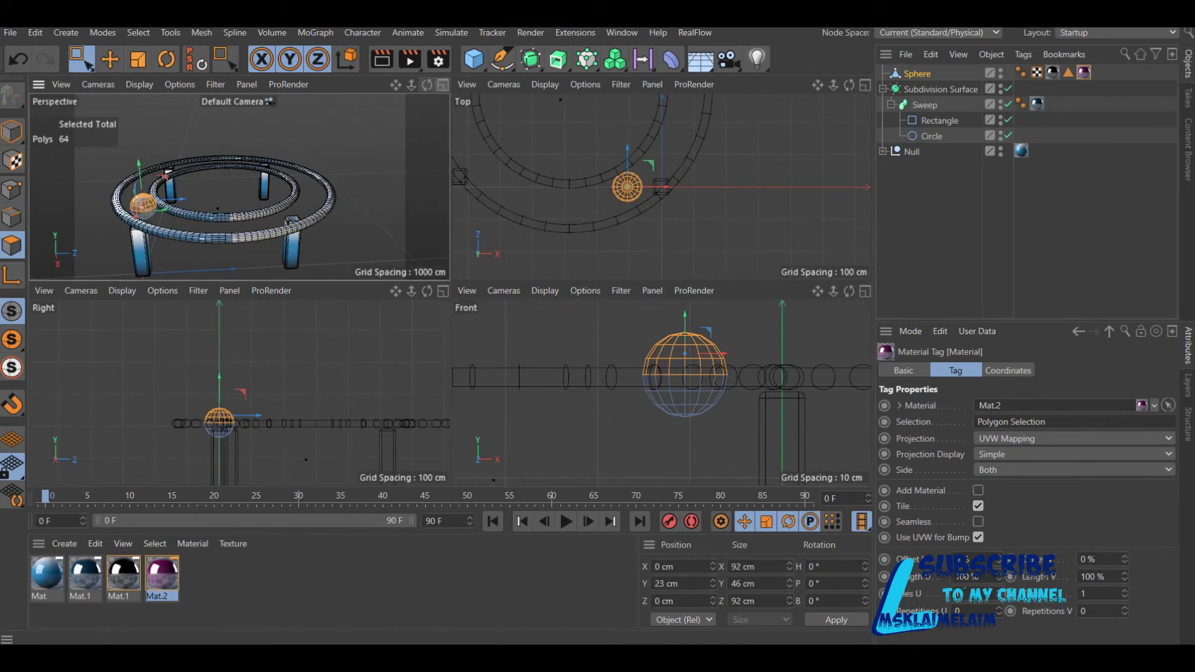
left_click(442, 85)
left_click(381, 59)
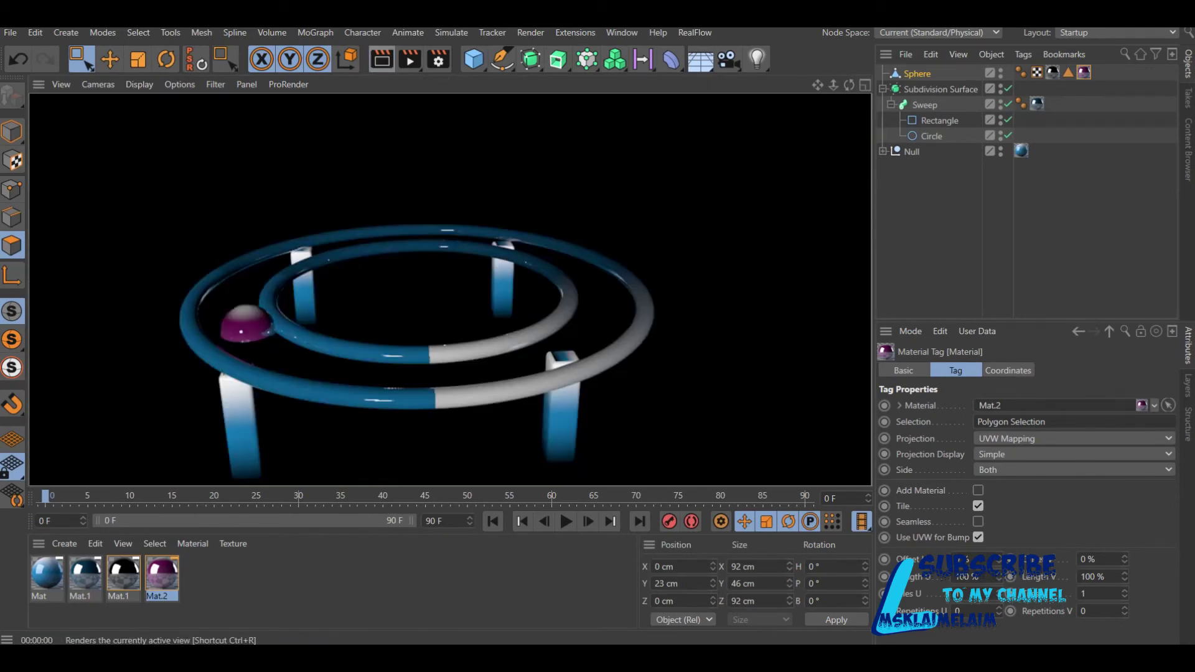
double_click(124, 576)
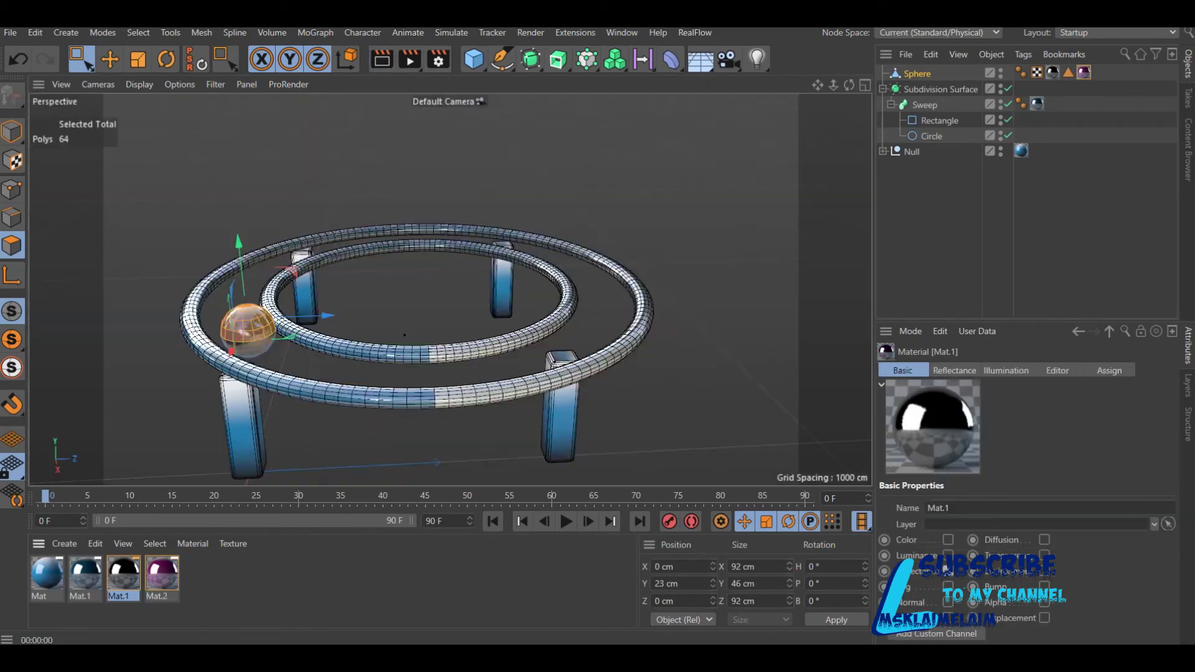
- Replace Mat.1's gradient with light blue (H 201°, S 64%, V 100%) and render a preview
left_click(310, 243)
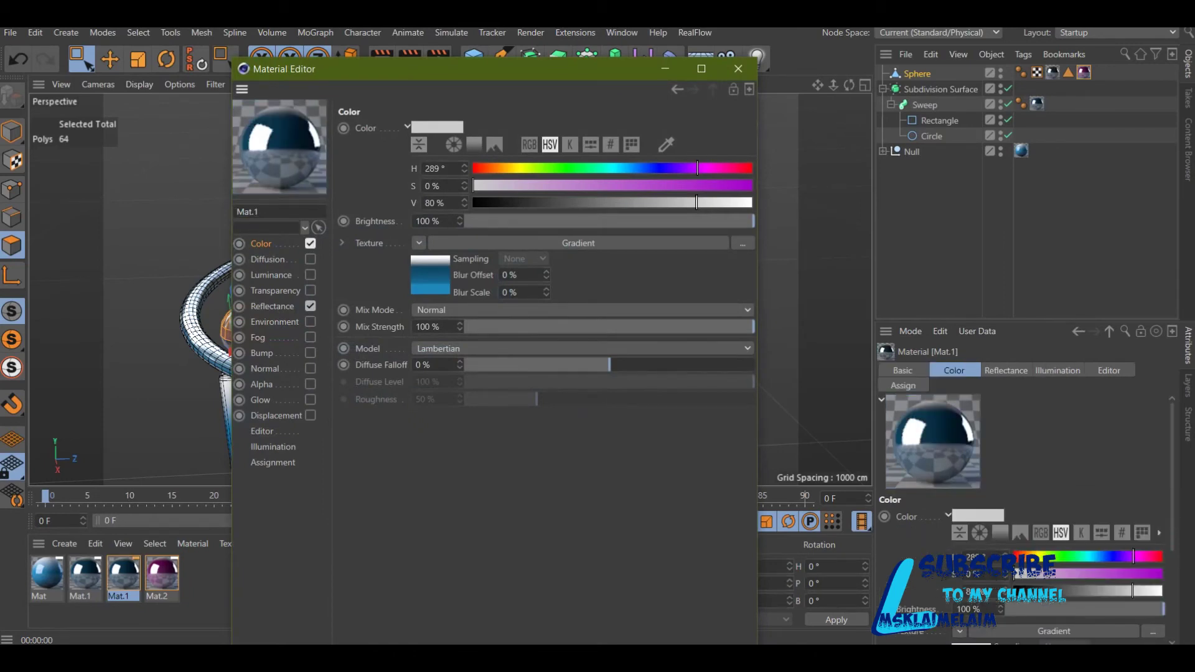
left_click(418, 243)
left_click(427, 214)
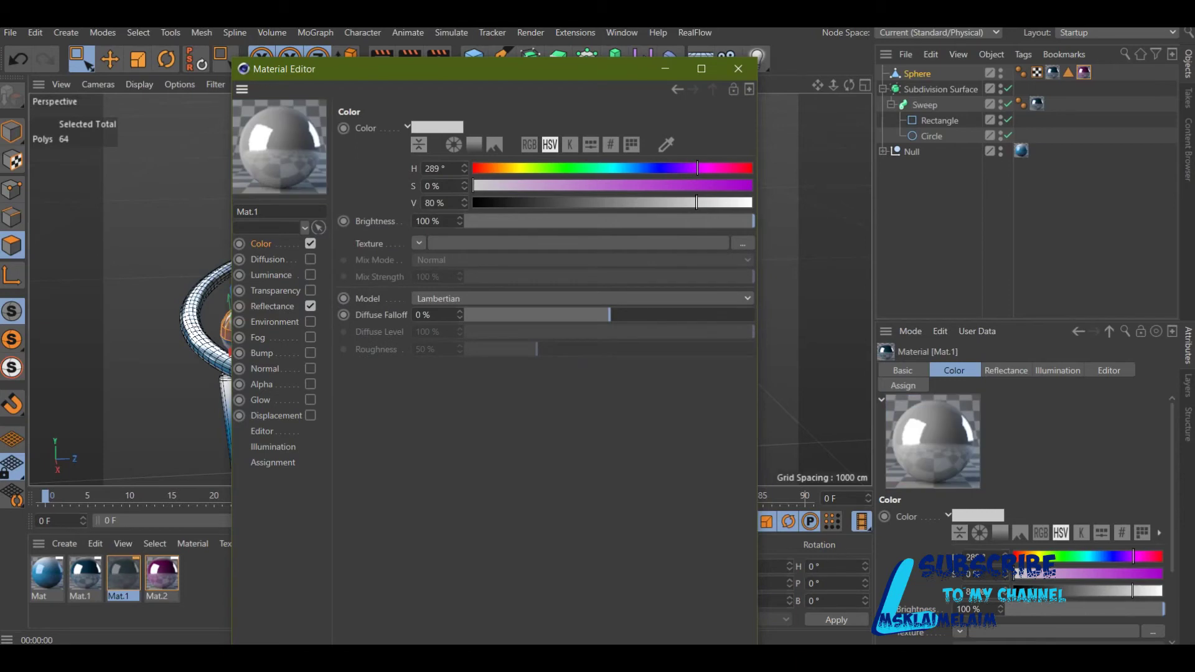
left_click_drag(696, 203, 752, 202)
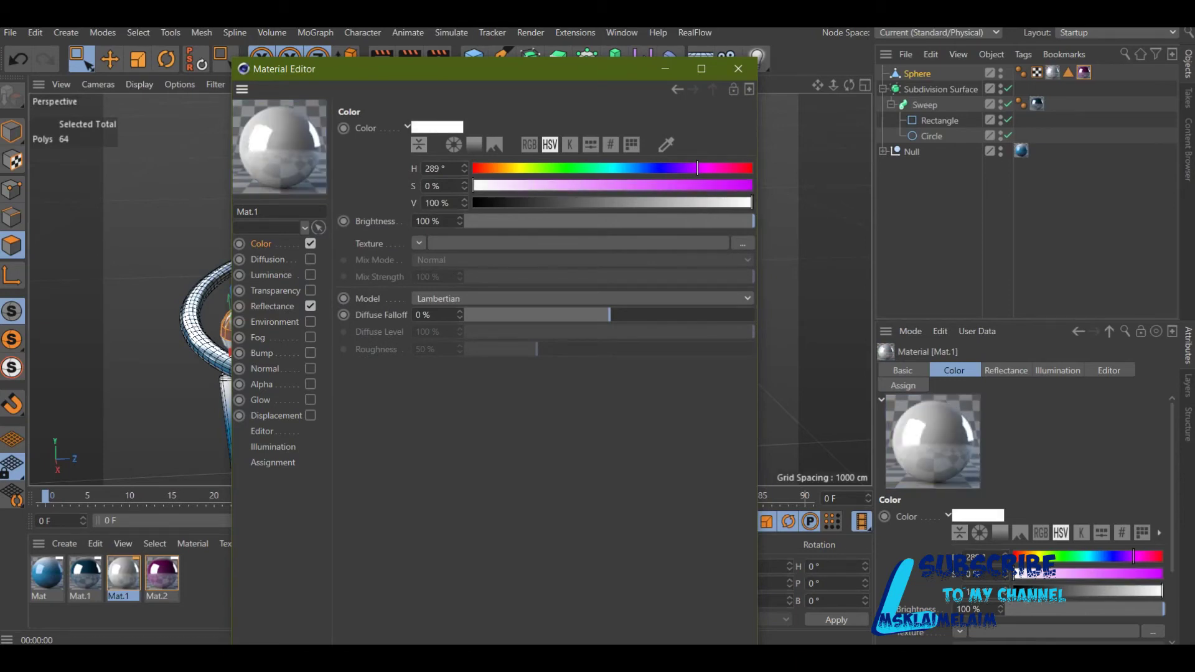
left_click_drag(697, 168, 629, 168)
left_click_drag(474, 186, 626, 185)
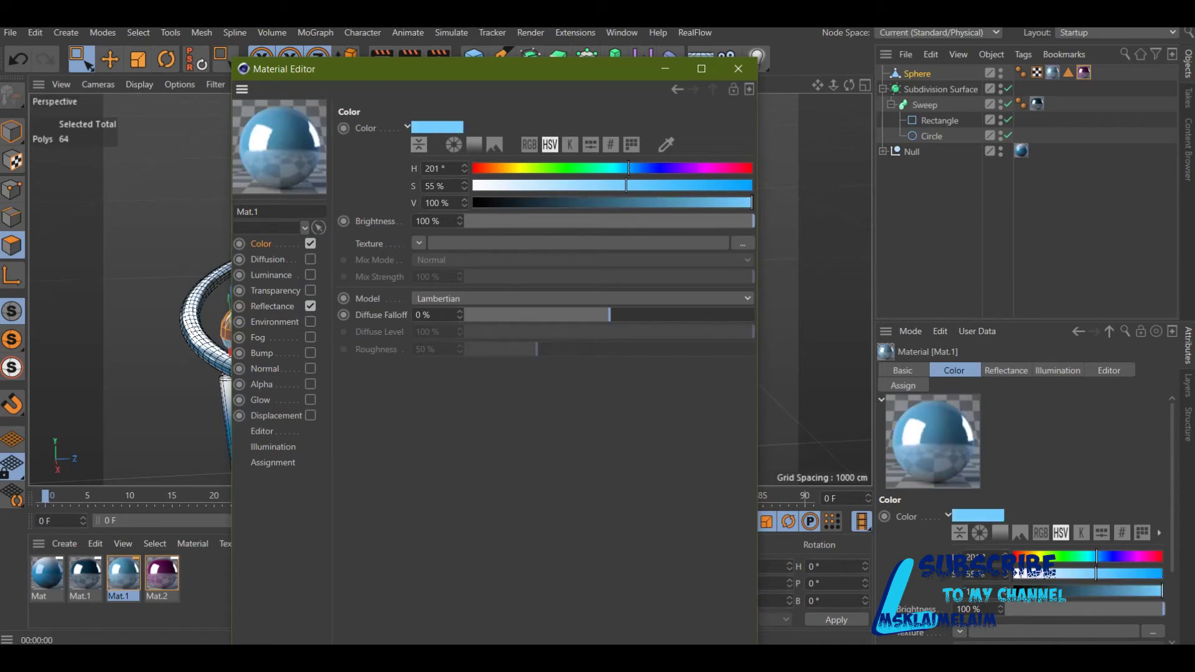
left_click_drag(626, 185, 652, 186)
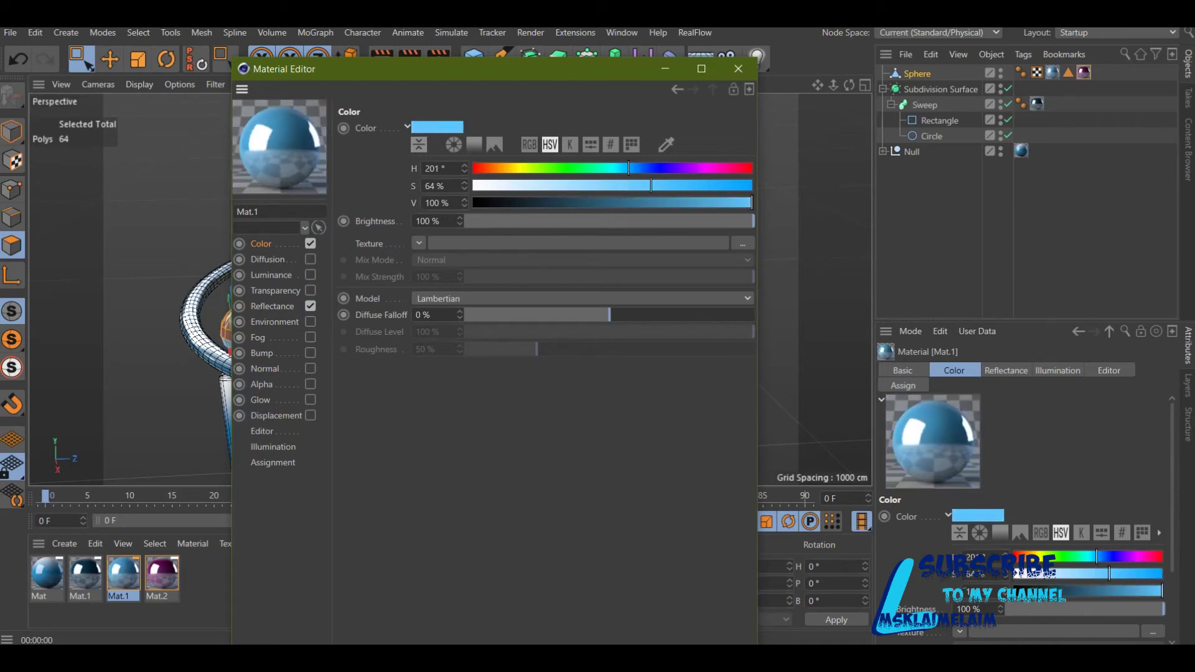
left_click(738, 68)
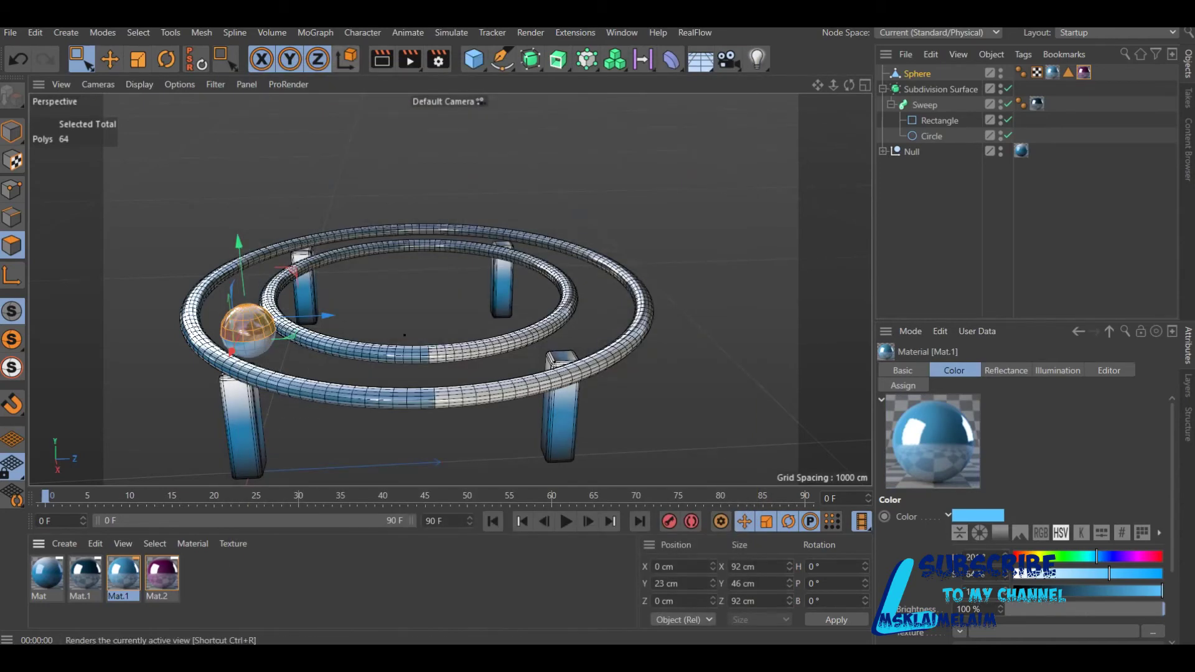
left_click(382, 59)
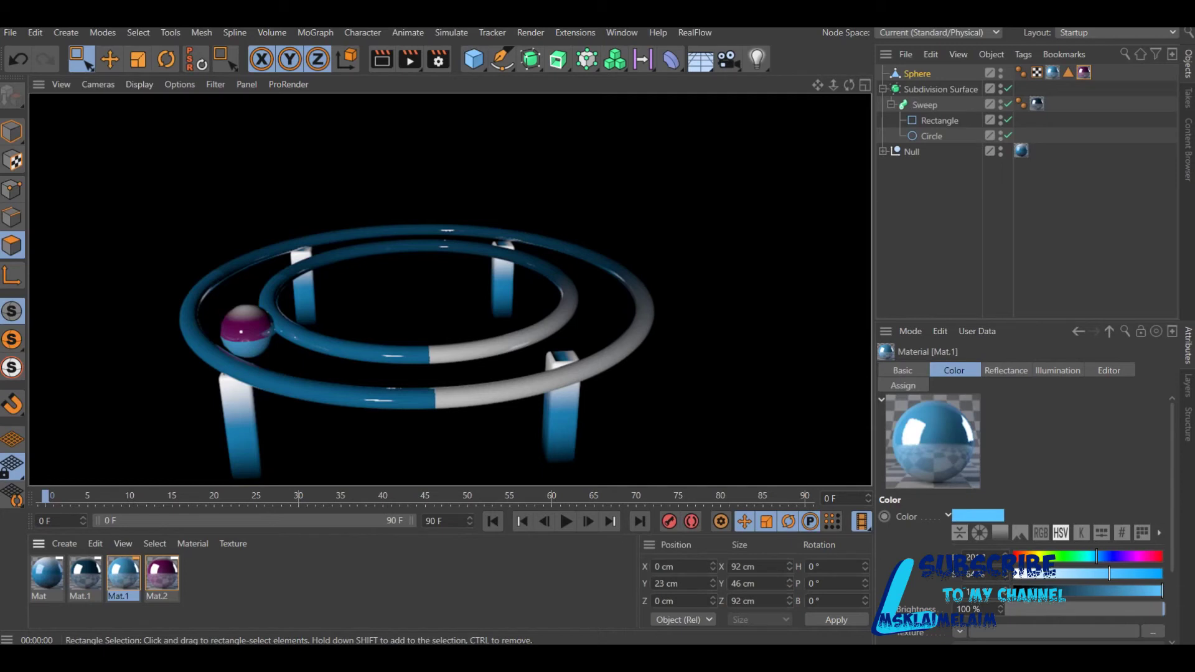
left_click(502, 59)
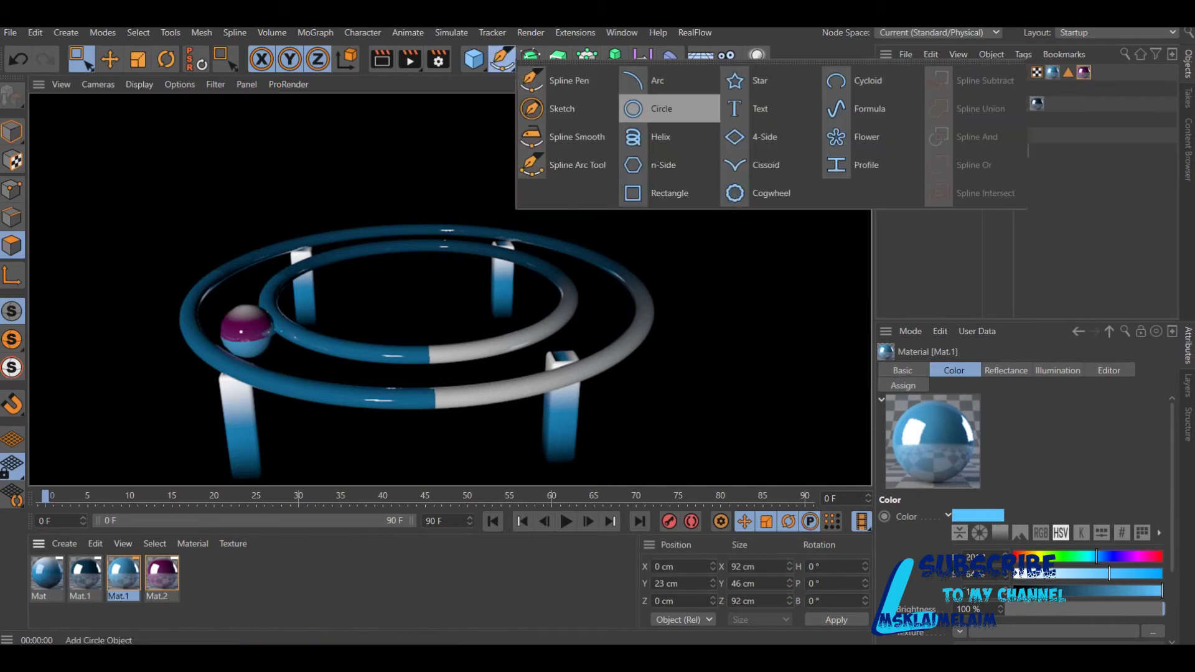
- Add a Circle spline laid flat in the XZ plane
left_click(660, 108)
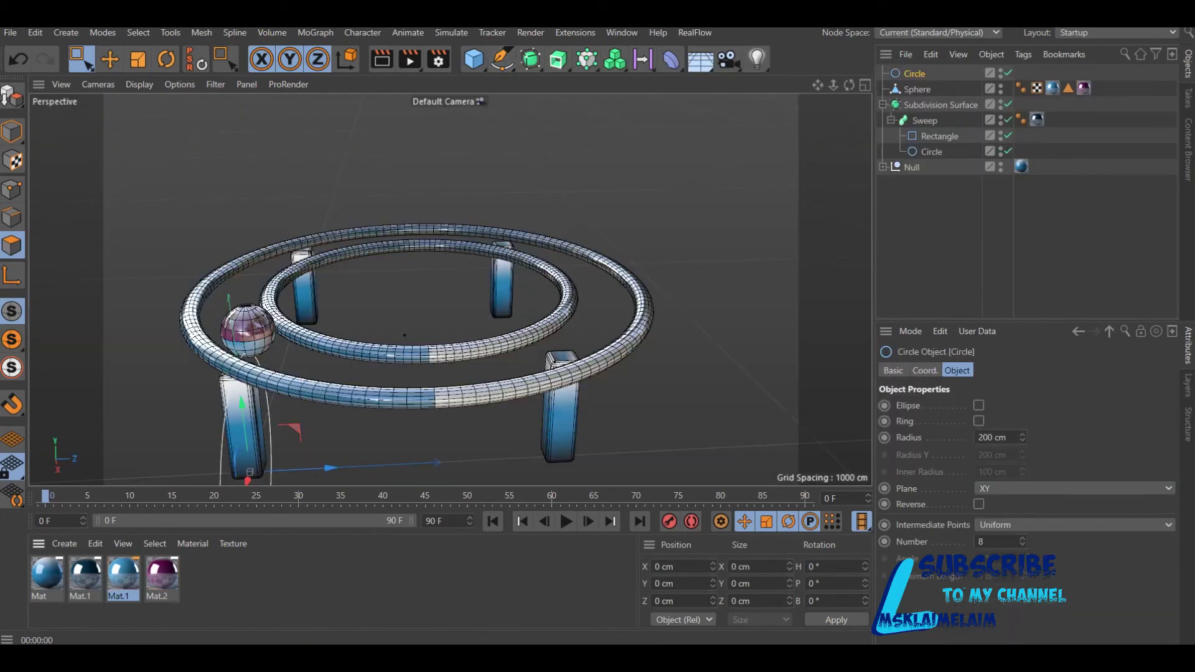
left_click(1074, 488)
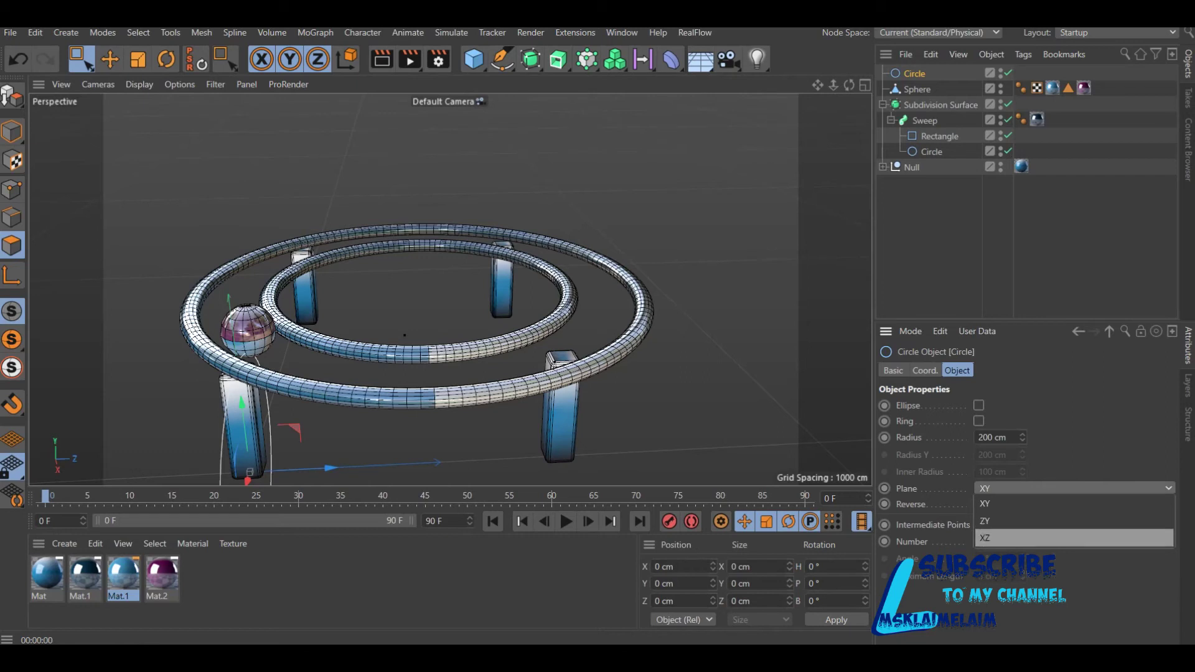
left_click(996, 538)
- Centre the circle inside the rings from the Top view and raise it to track height
left_click(865, 84)
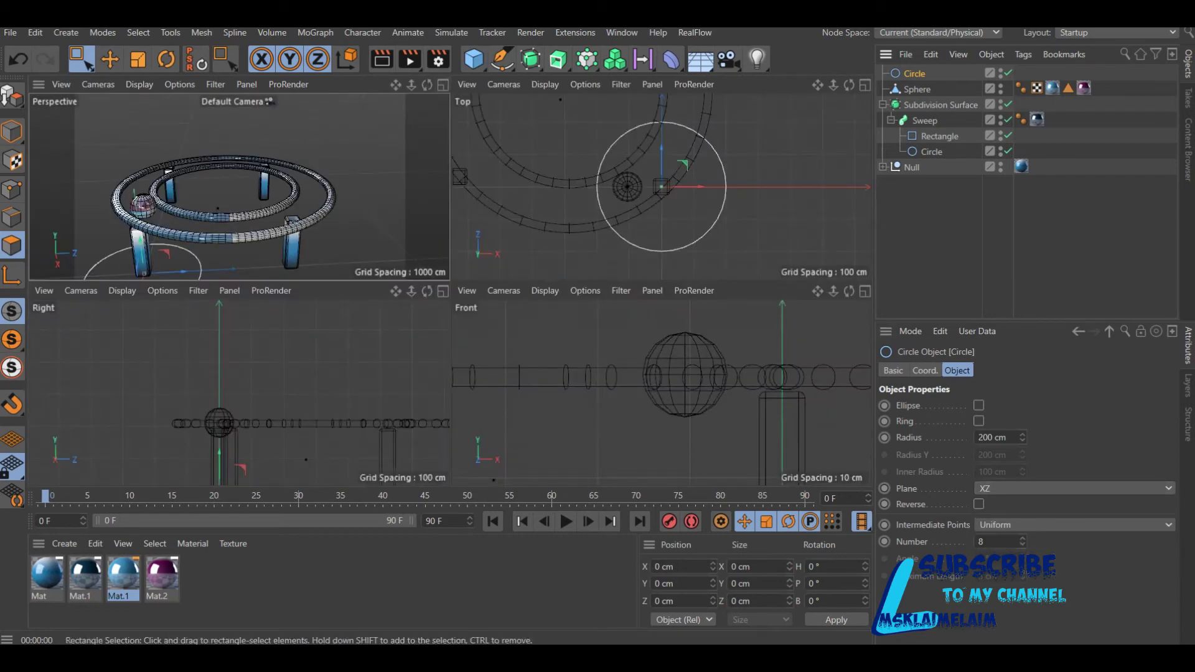
left_click_drag(818, 84, 836, 160)
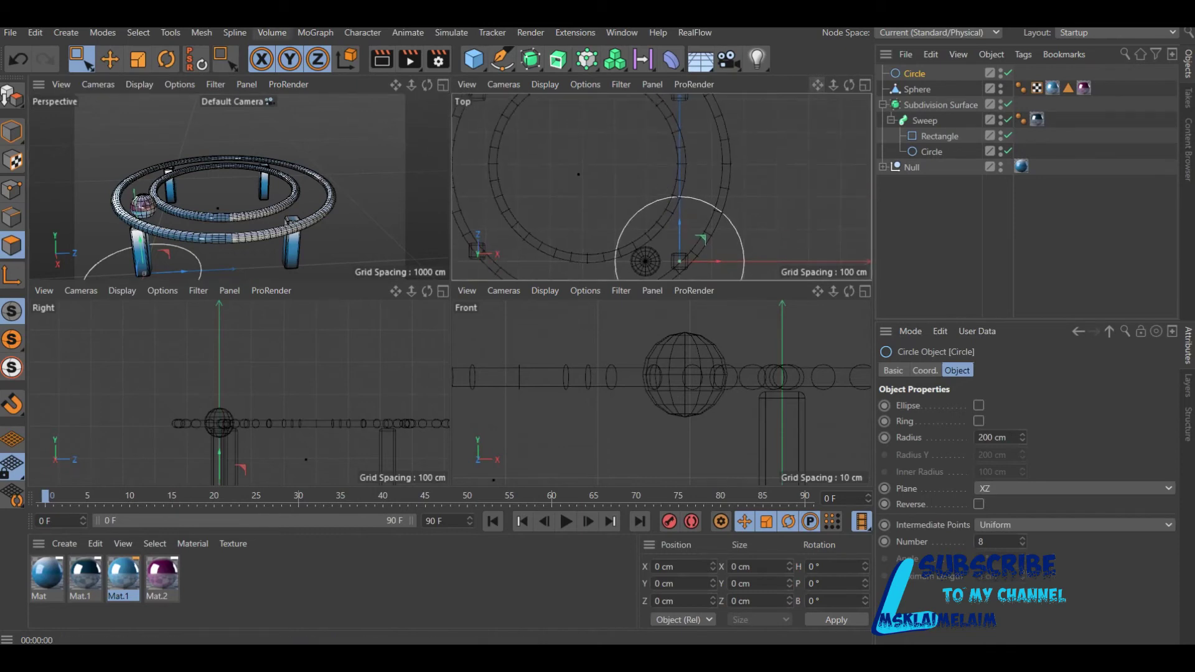
left_click(110, 59)
mouse_move(680, 243)
left_mouse_down()
mouse_move(680, 156)
mouse_move(602, 174)
left_mouse_up()
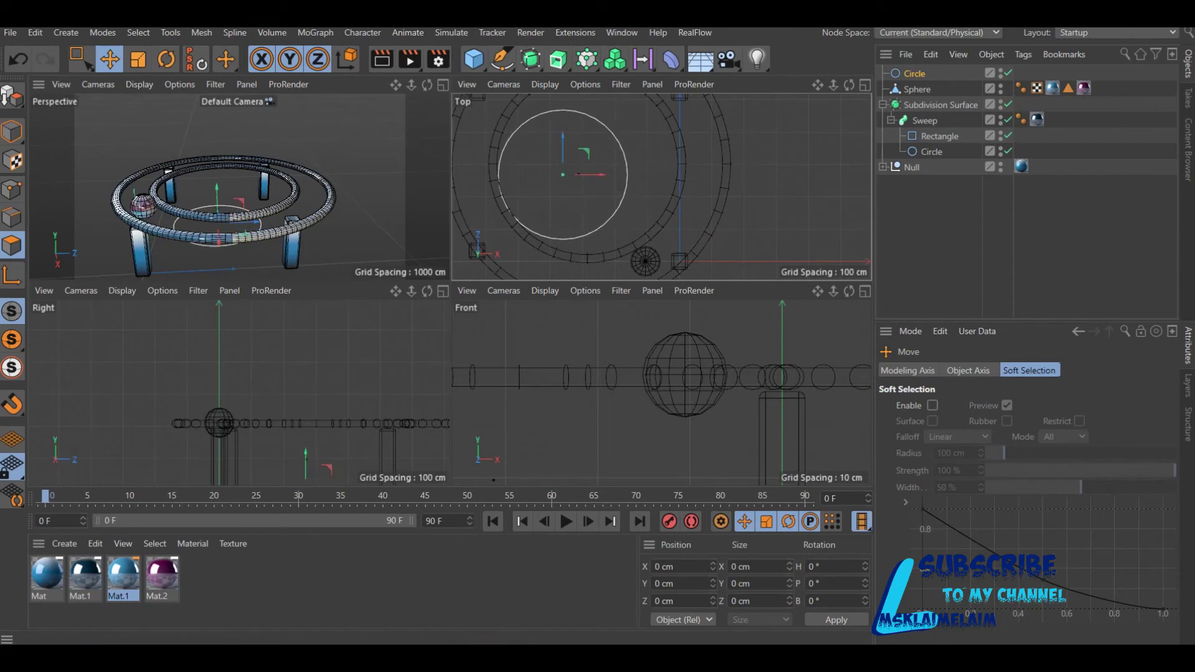
left_click(443, 84)
left_click_drag(401, 224, 405, 323)
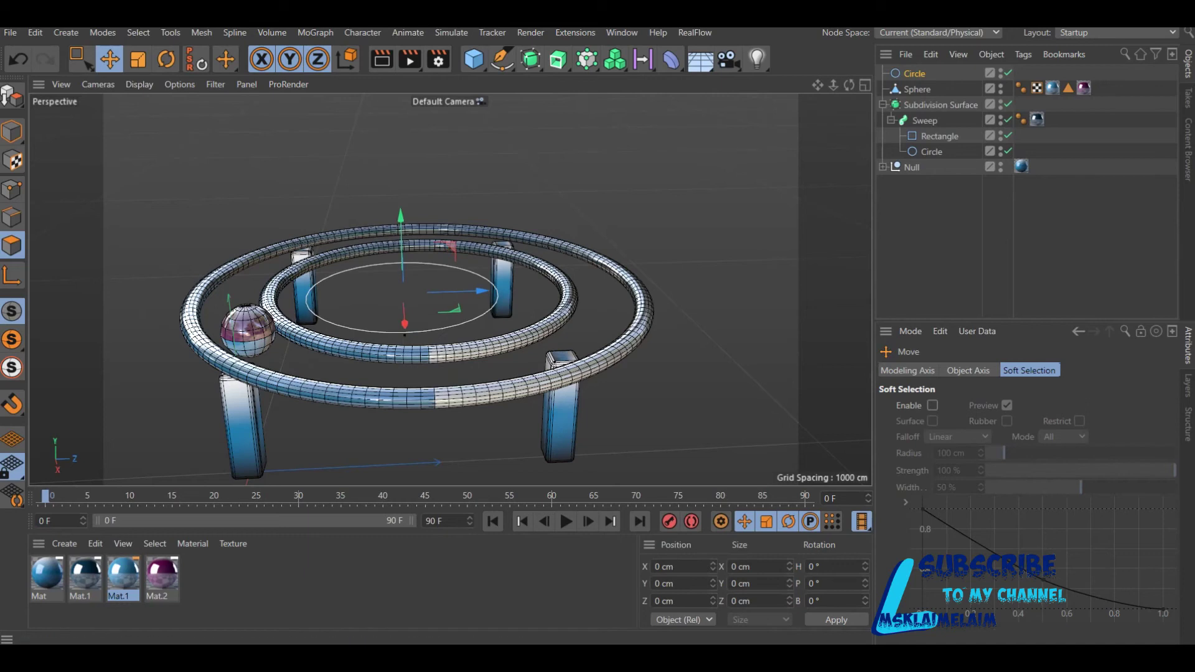
- Grow the Circle spline's radius to about 402 cm, orbiting to check it sits between the rings
left_click(405, 333)
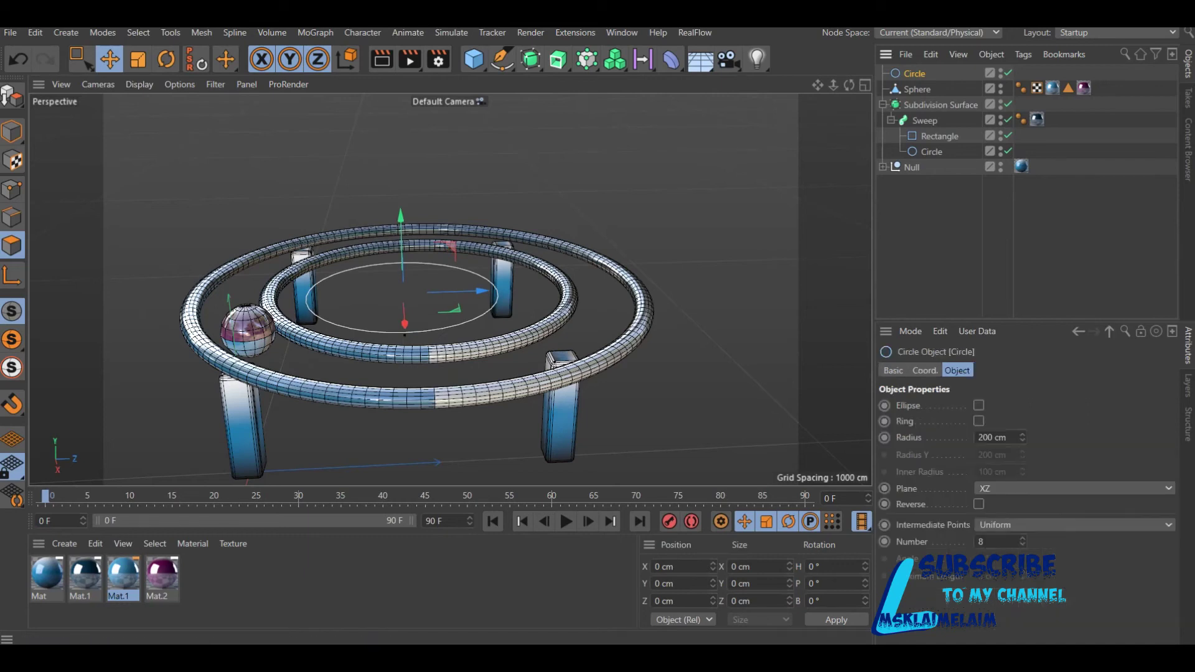
left_click_drag(1022, 437, 1022, 411)
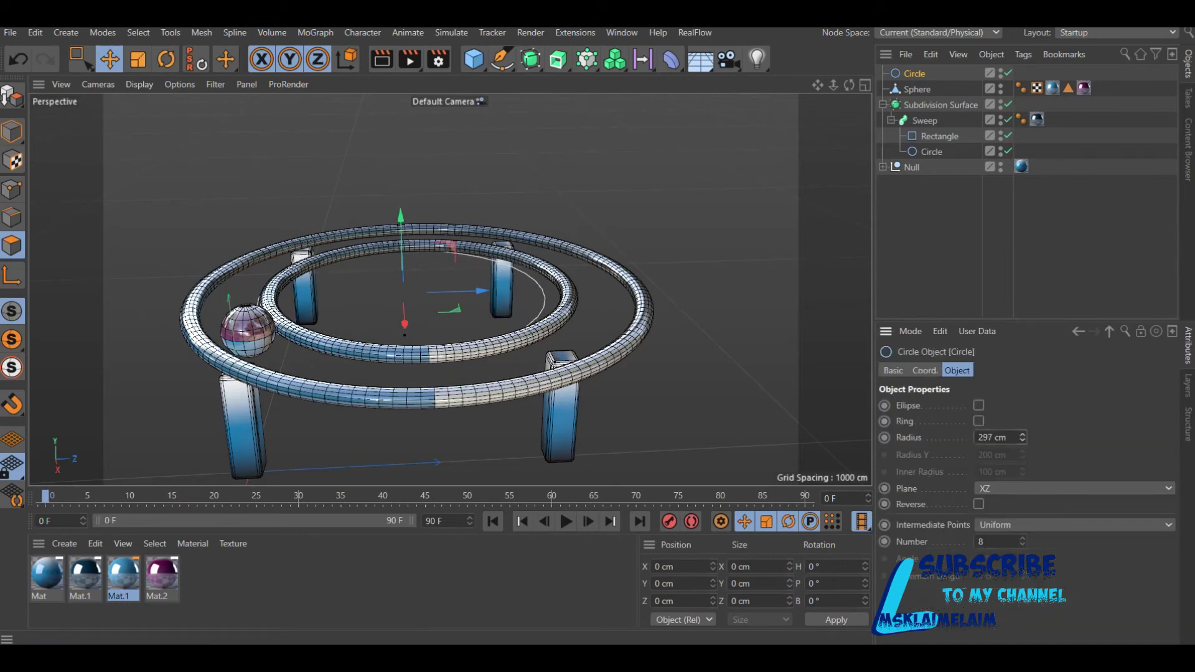
left_click_drag(1022, 437, 1022, 423)
left_click_drag(485, 291, 504, 290)
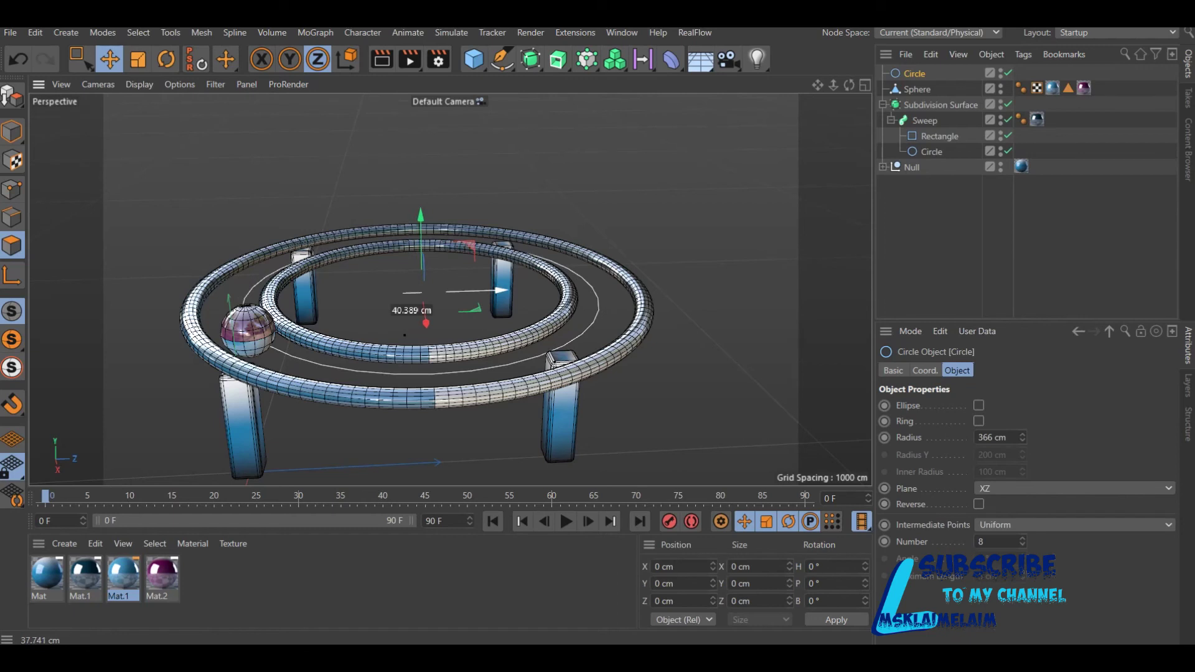
left_click_drag(1022, 437, 1022, 443)
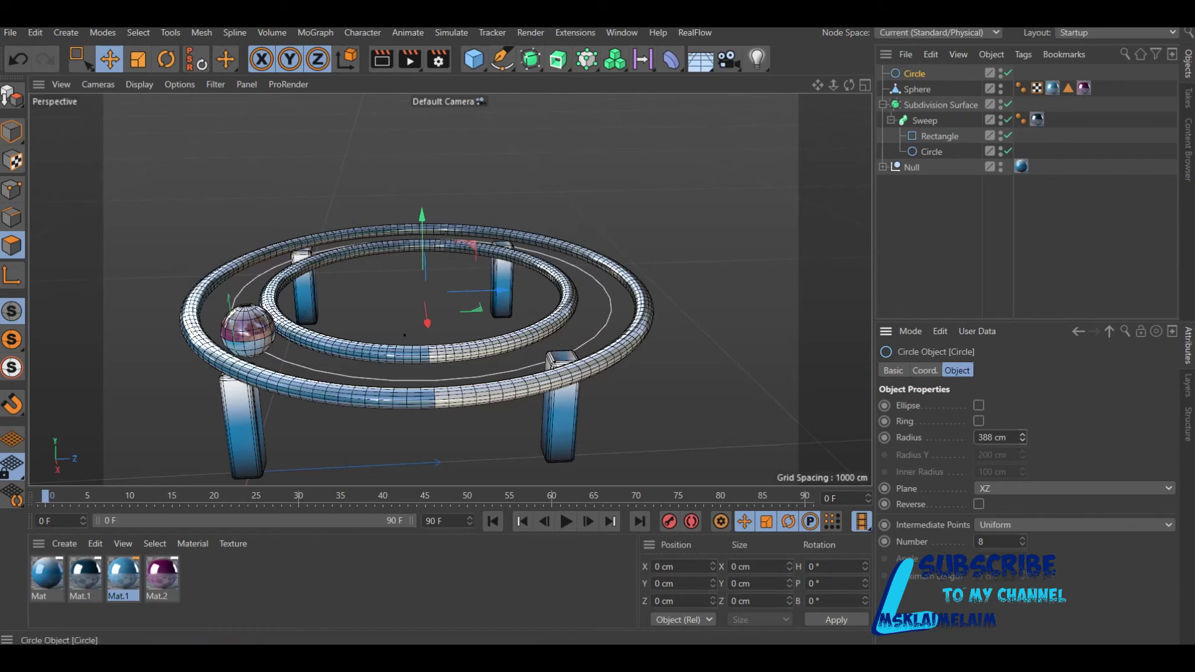
left_click_drag(849, 84, 853, 63)
left_click_drag(450, 289, 455, 348, "alt")
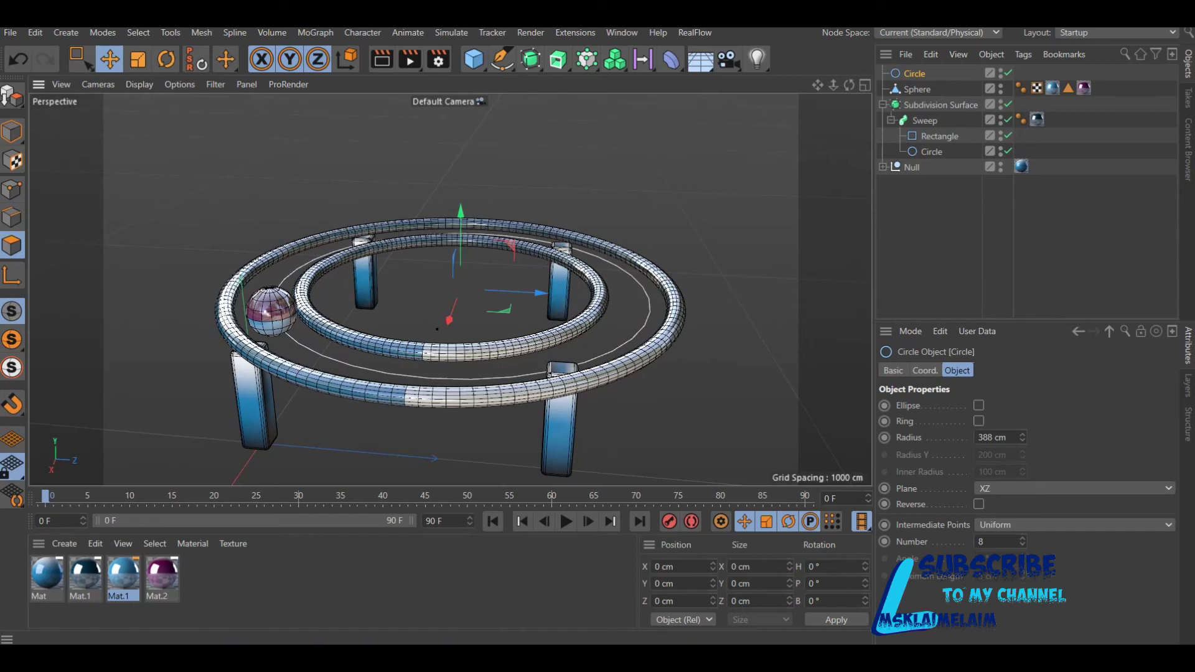
left_click_drag(1022, 438, 1022, 430)
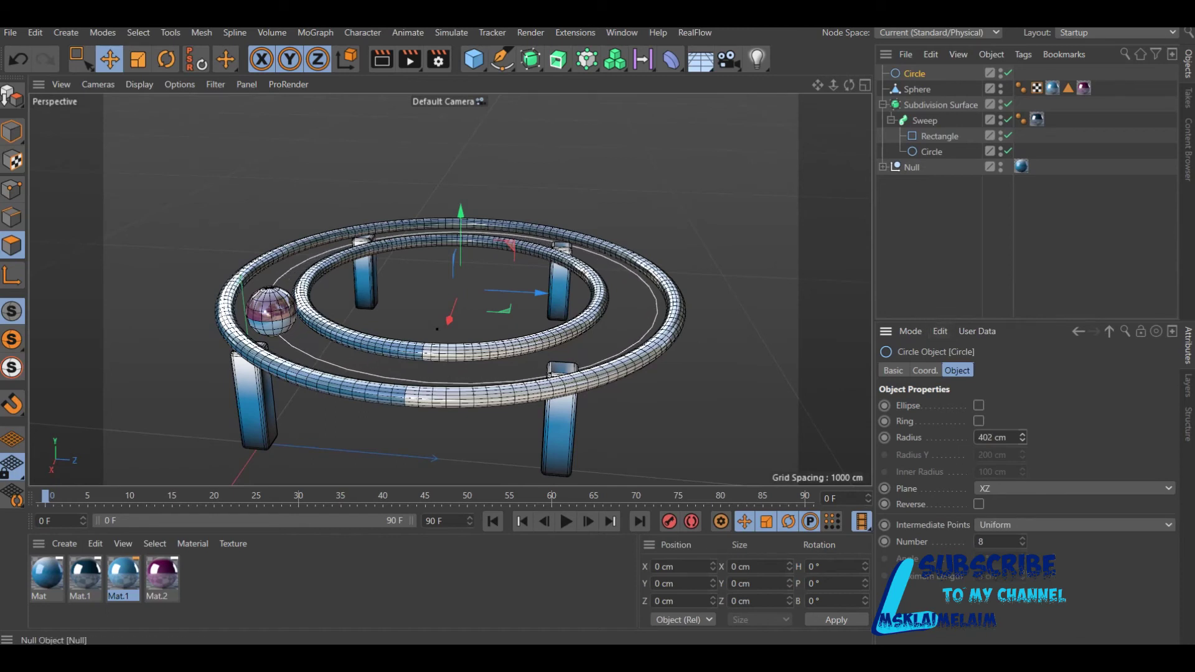
right_click(914, 73)
mouse_move(966, 26)
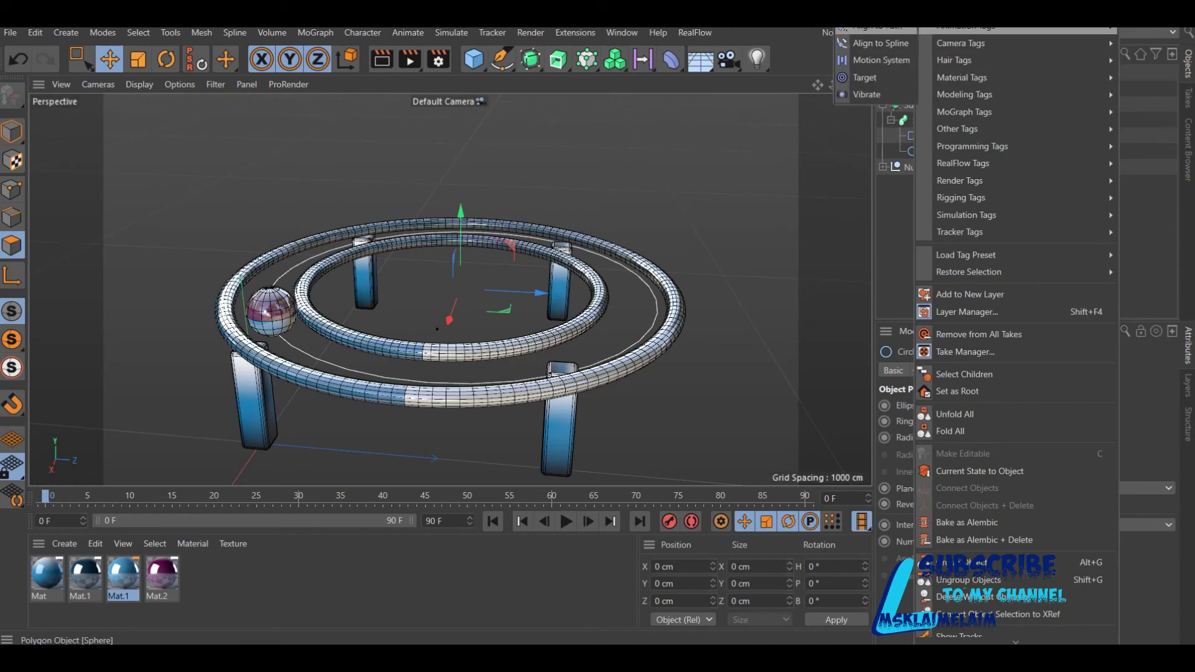
- Give the Sphere an Align to Spline tag using Circle as its path, positioned at 79%
left_click(880, 43)
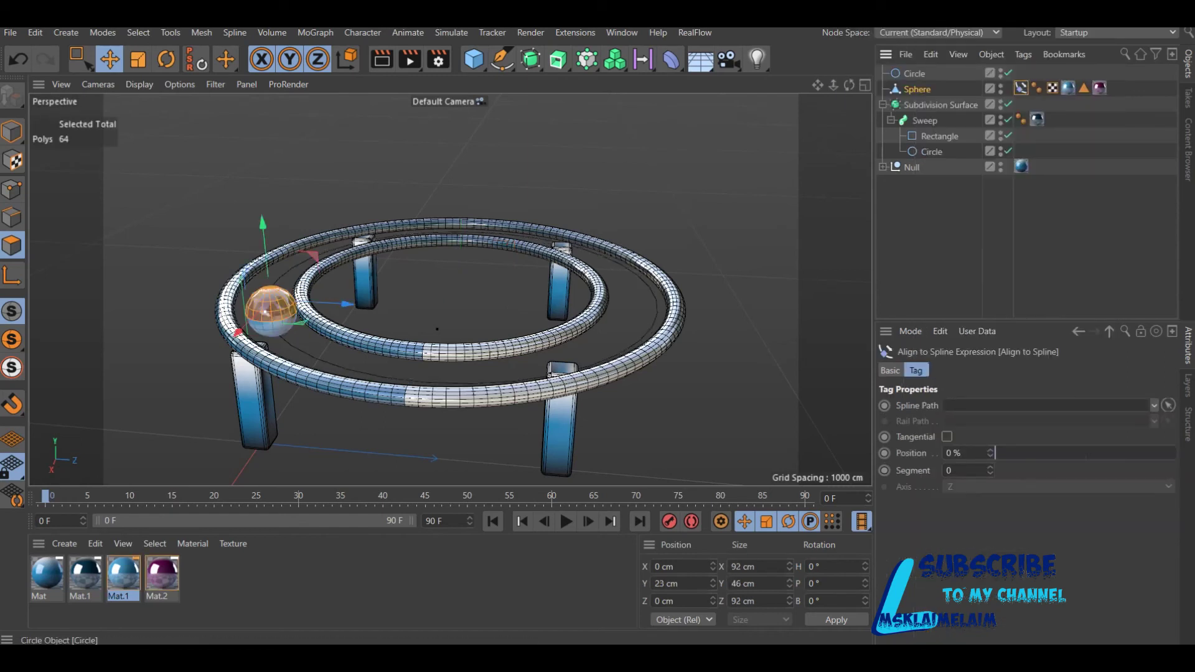
left_click_drag(915, 73, 1046, 405)
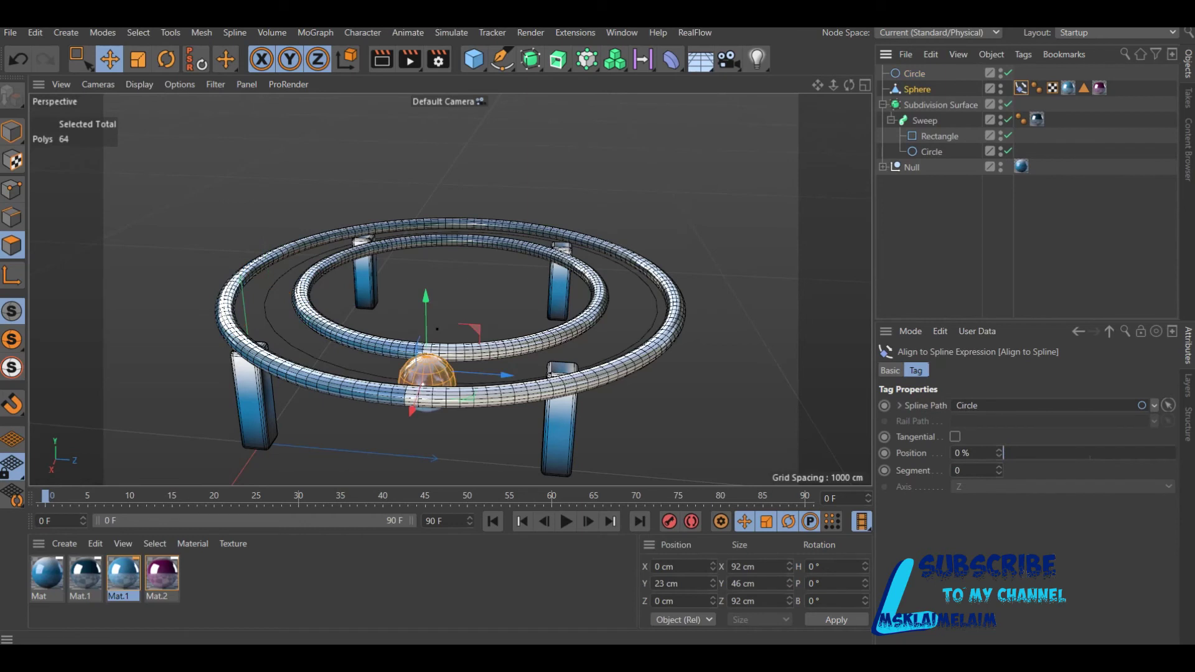
left_click_drag(1002, 453, 1152, 453)
left_click(914, 72)
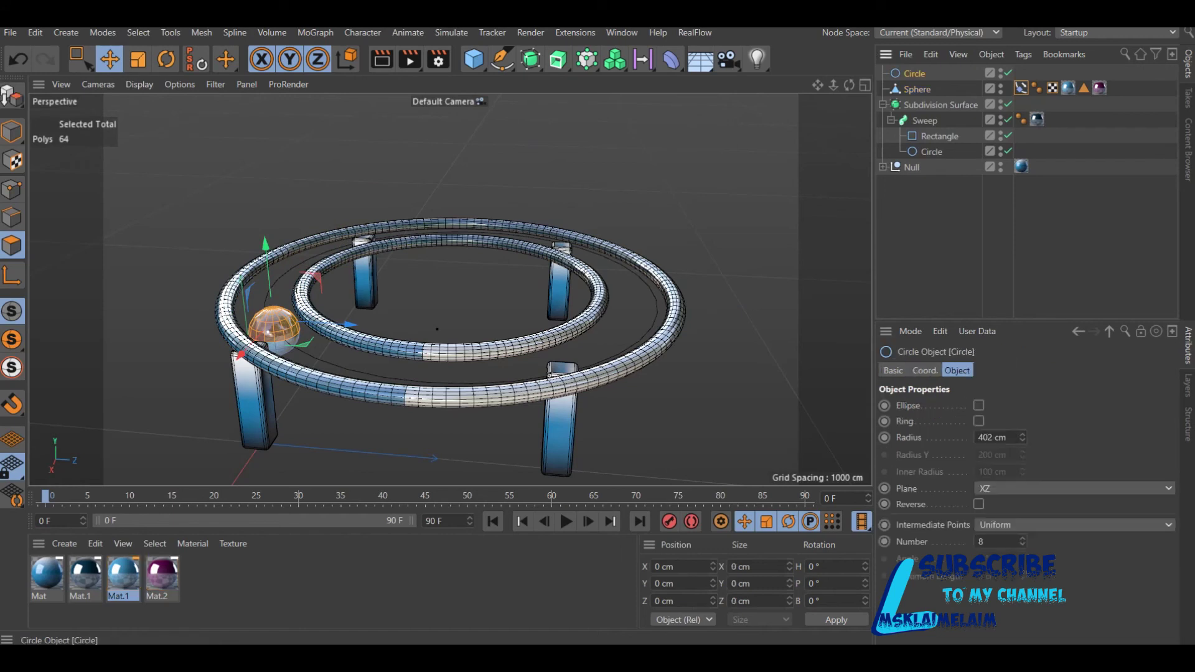
- Raise the Circle spline along Y up to the track height
key("x")
key("z")
left_click_drag(460, 311, 461, 302)
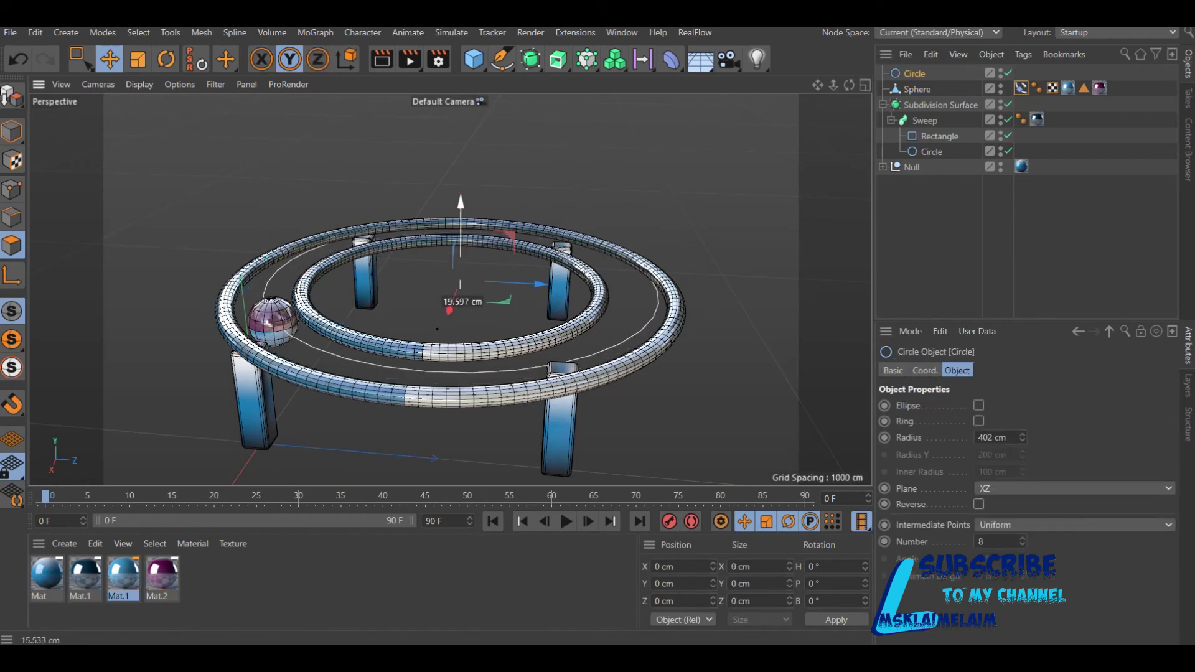
left_click_drag(460, 296, 476, 271)
key("x")
key("z")
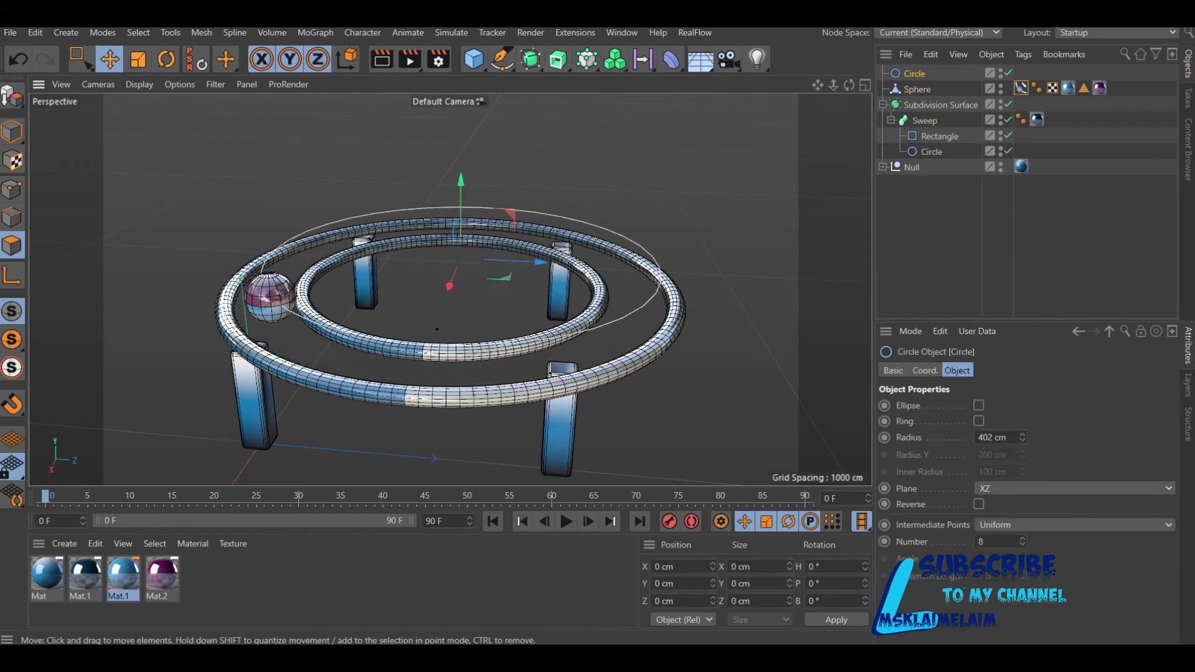
- In the Top view, centre the Circle over the ring on X and set its radius to 375 cm
left_click(865, 86)
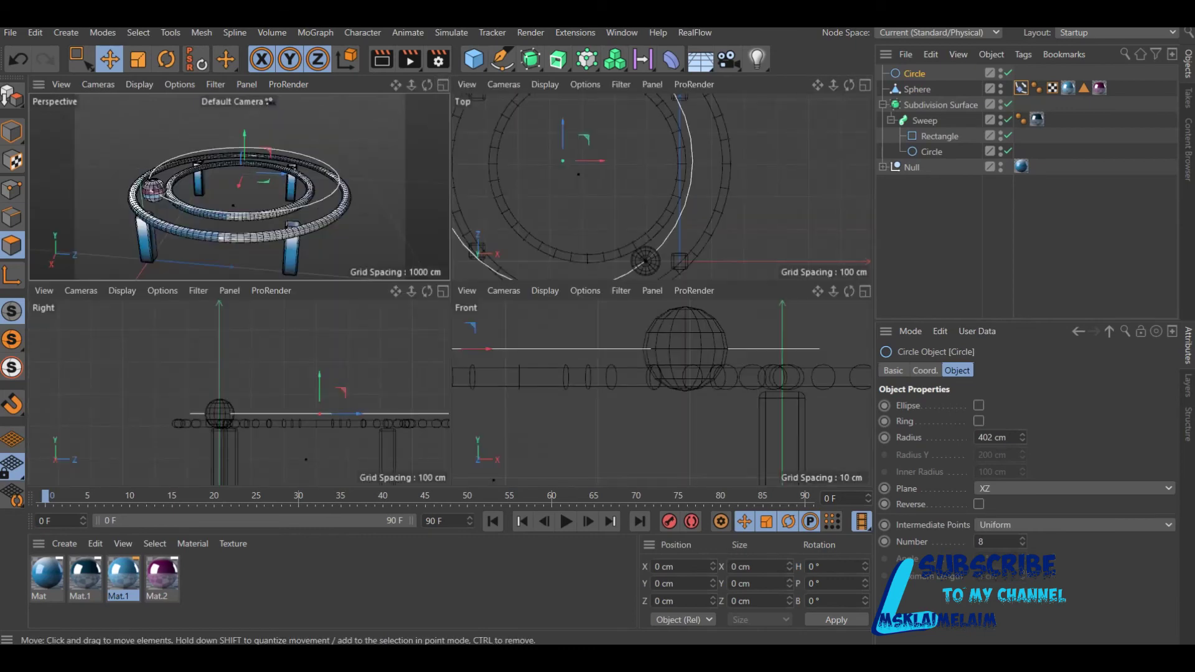
left_click(865, 85)
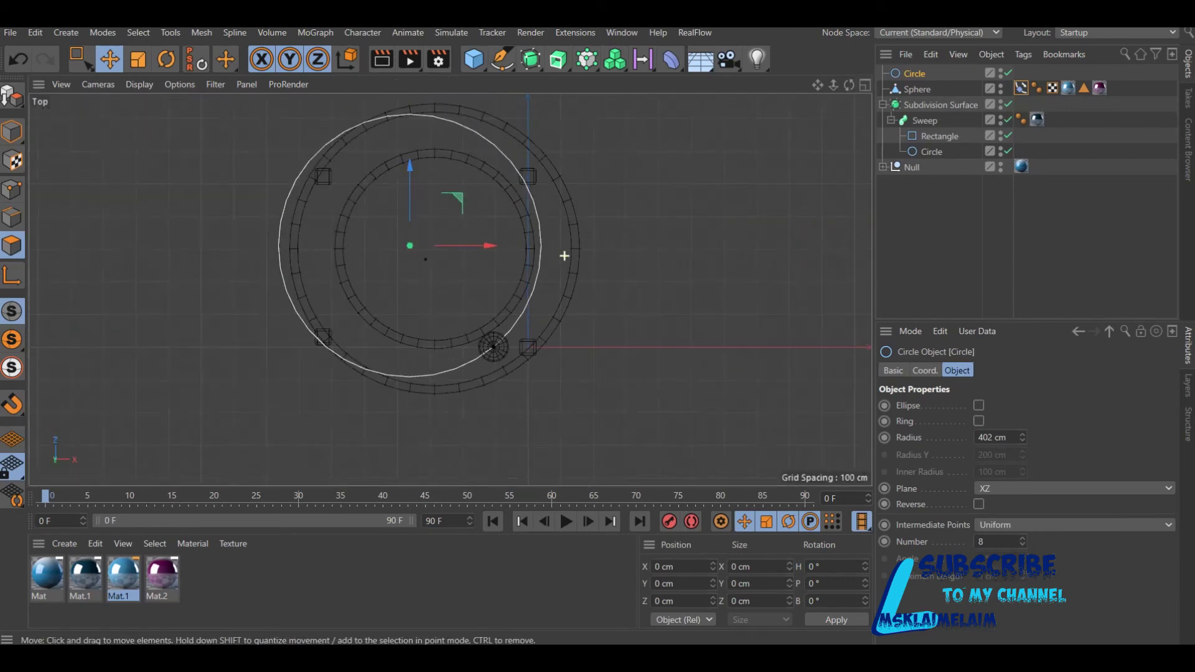
mouse_move(426, 259)
left_mouse_down()
mouse_move(455, 260)
mouse_move(425, 259)
left_mouse_up()
left_click_drag(1023, 437, 1023, 454)
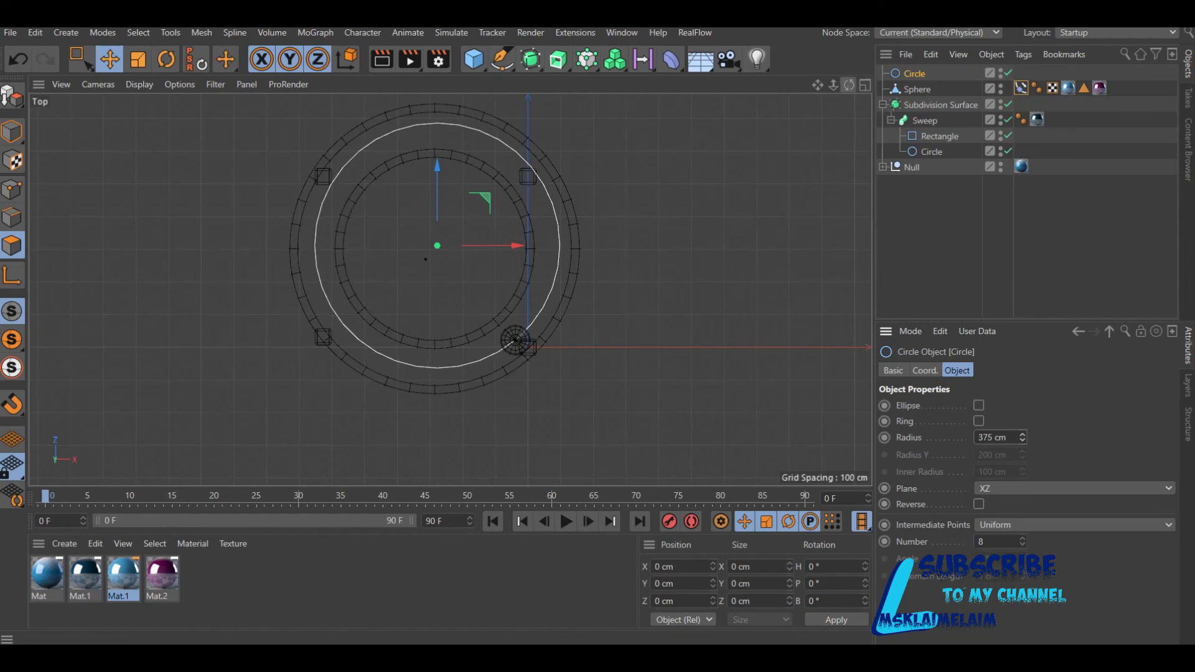
left_click(864, 85)
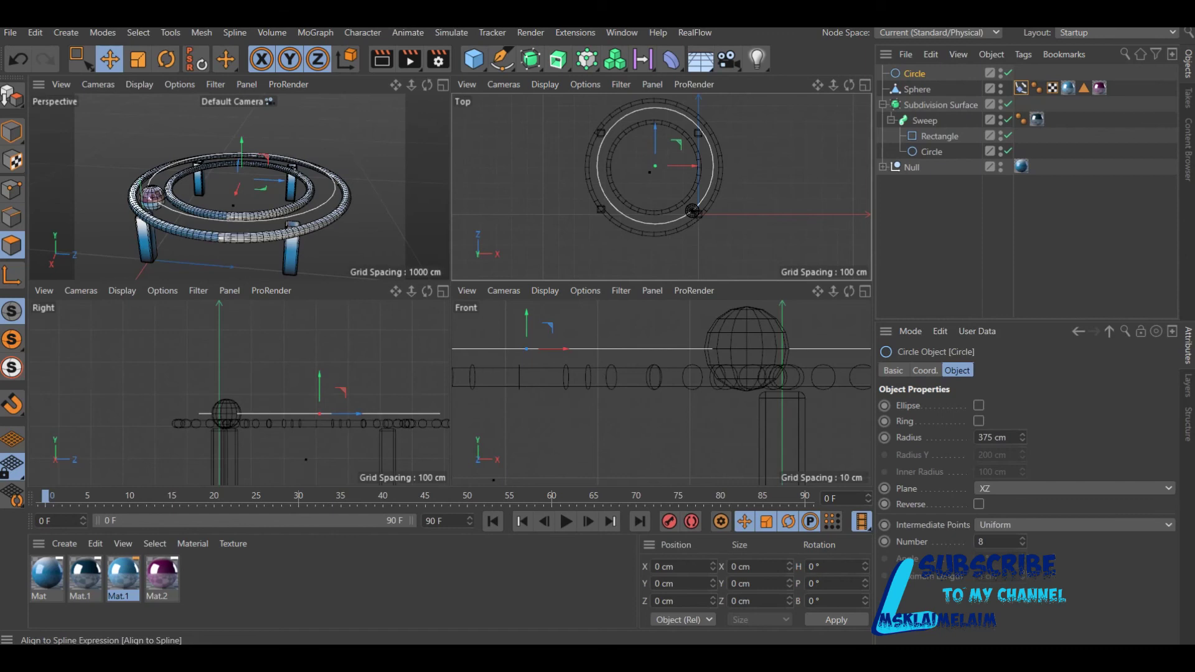
- Keyframe the Align to Spline Position at 0 % on frame 0 and 100 % on frame 90
left_click(1021, 88)
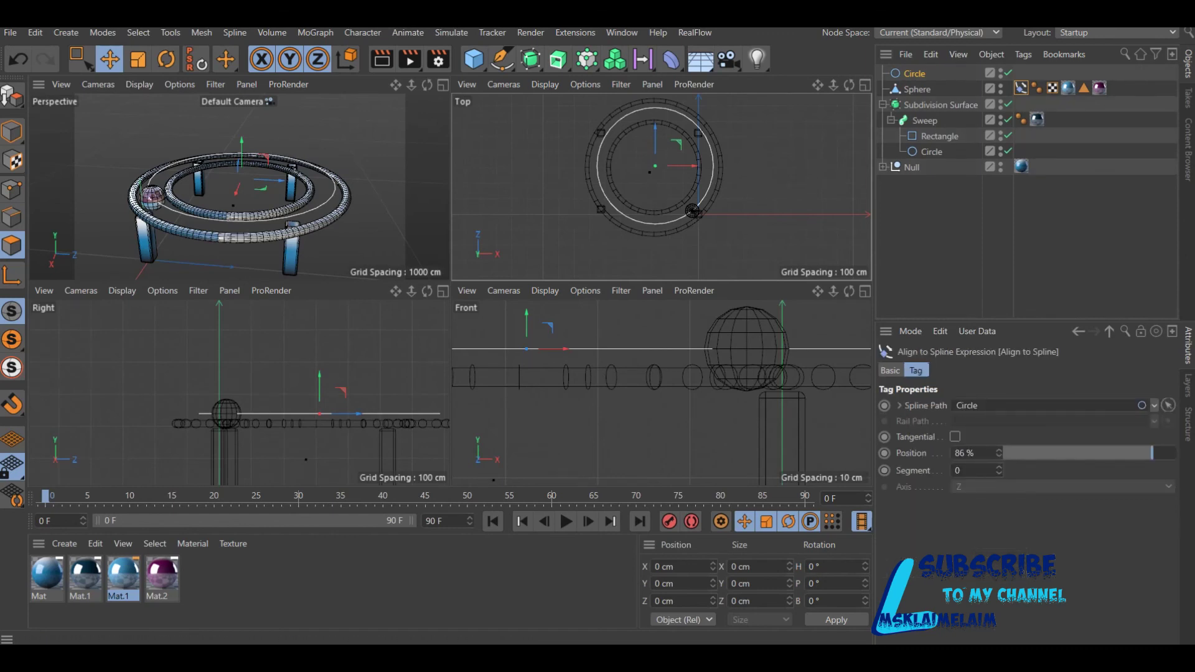
left_click_drag(1152, 453, 1004, 452)
left_click(884, 453, "ctrl")
left_click_drag(45, 497, 805, 496)
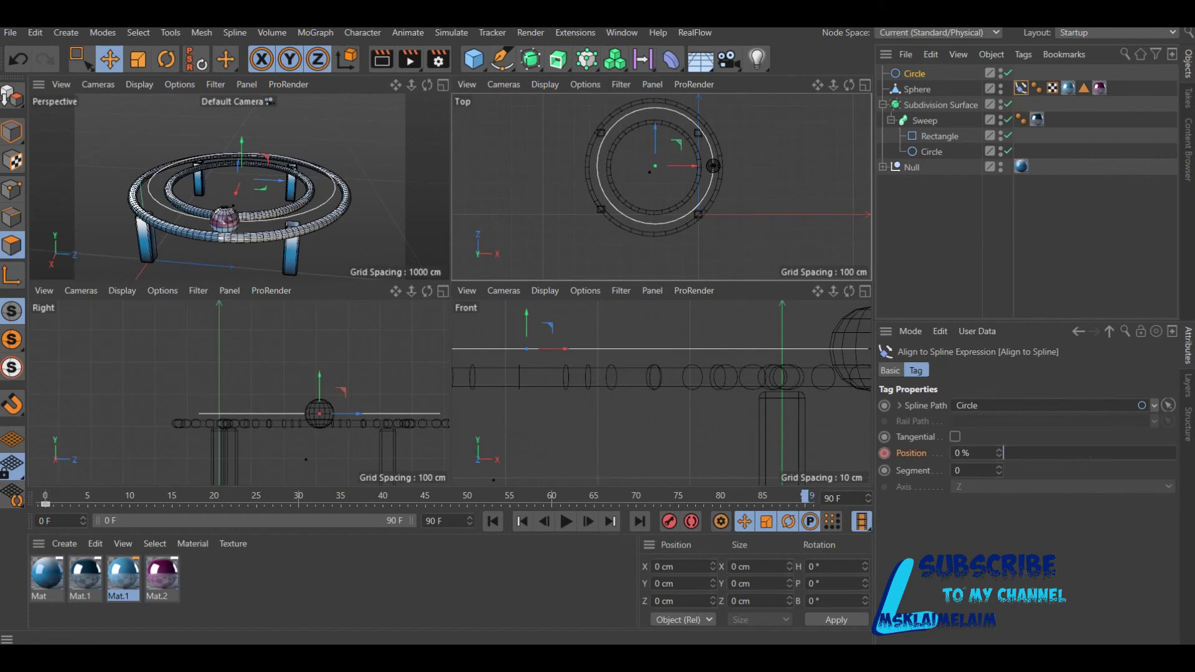
double_click(971, 453)
type("100")
key("Return")
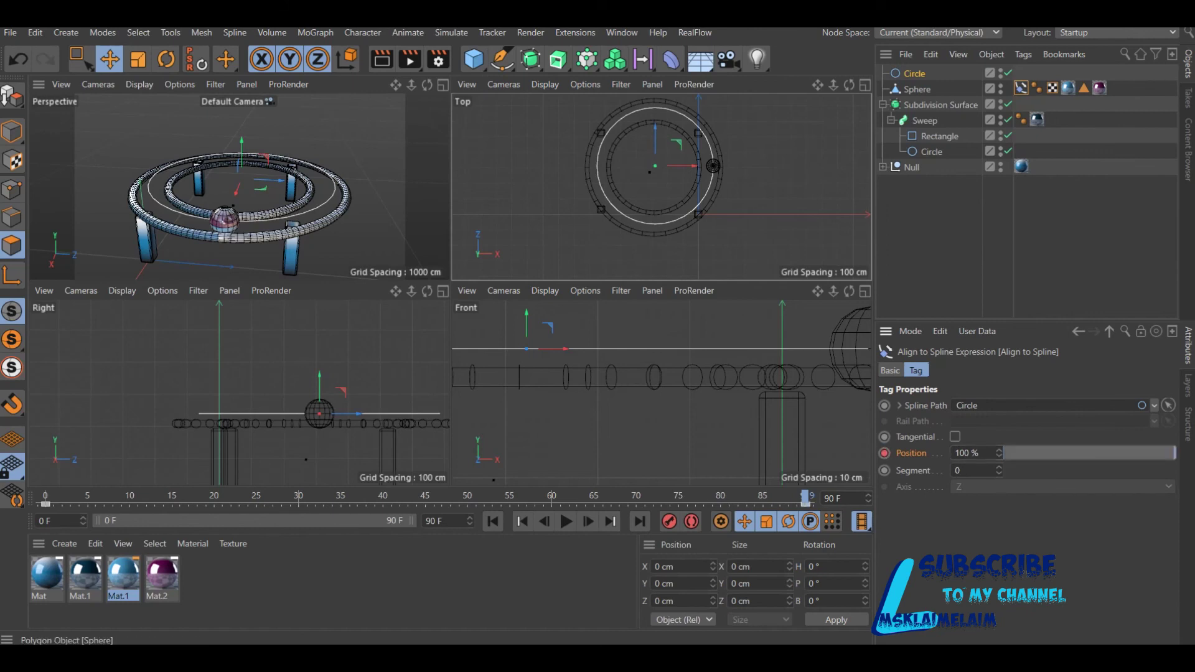
left_click(713, 165)
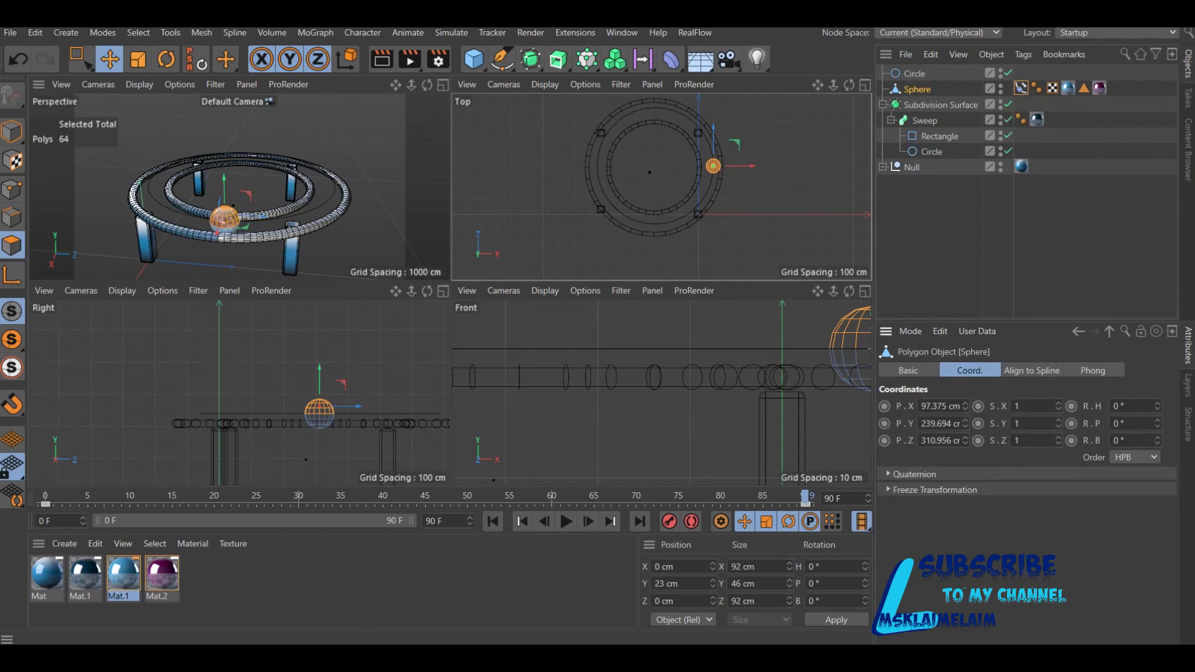
- Keyframe the Sphere's pitch rotation to 720° at frame 90 and preview the rolling motion
left_click(492, 521)
key("F8")
left_click(1127, 423)
type("720")
key("Return")
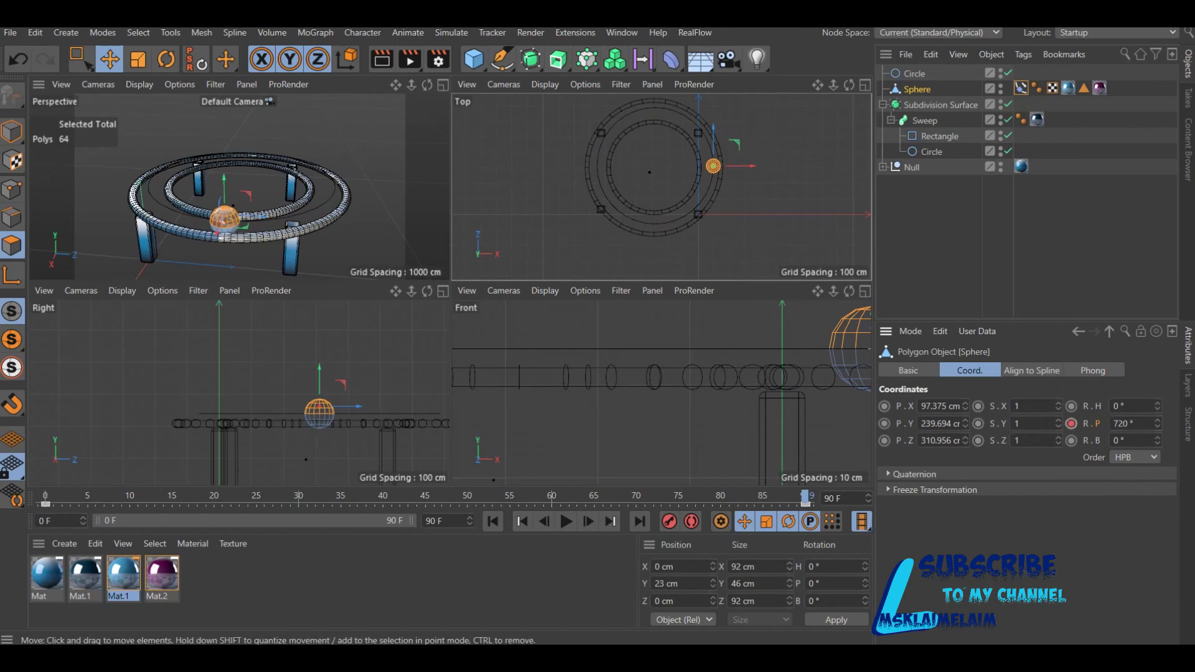
key("F1")
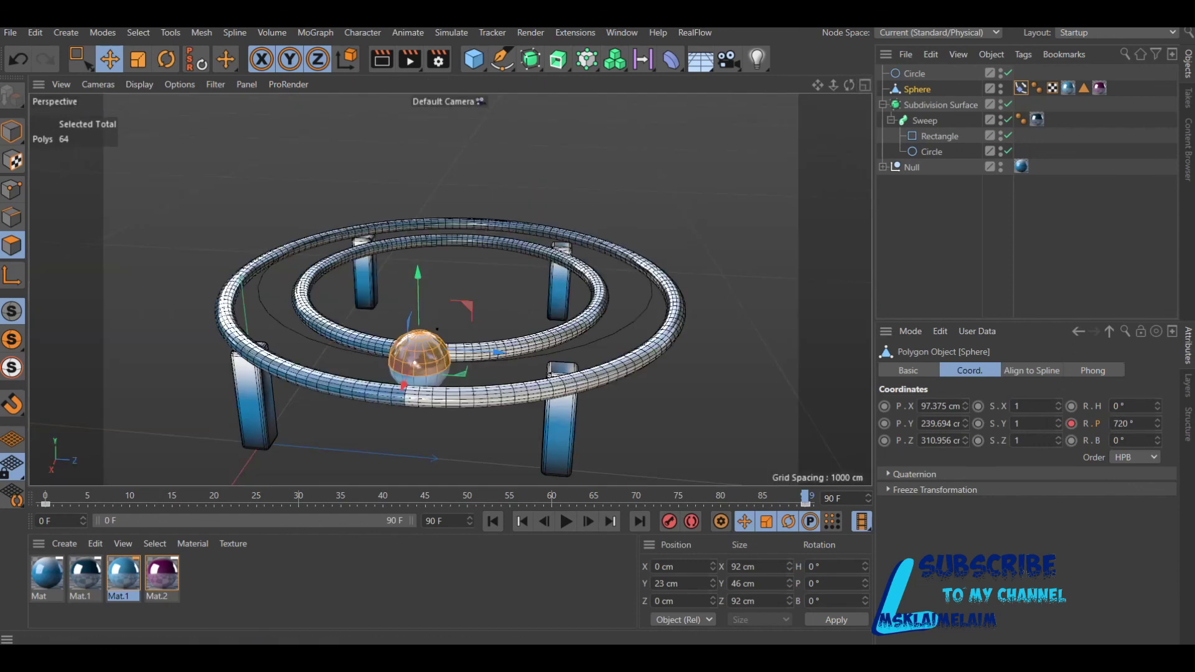
left_click(493, 522)
- Play the animation, pause at frame 65 and render the Perspective view
left_click(567, 522)
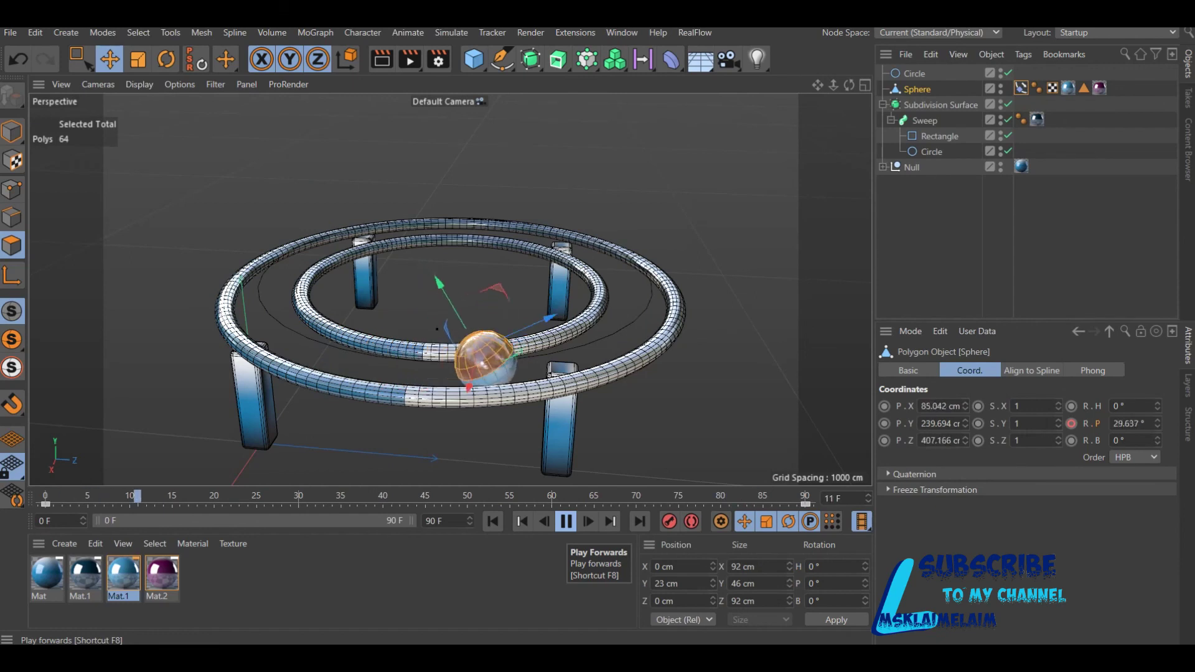
left_click(567, 521)
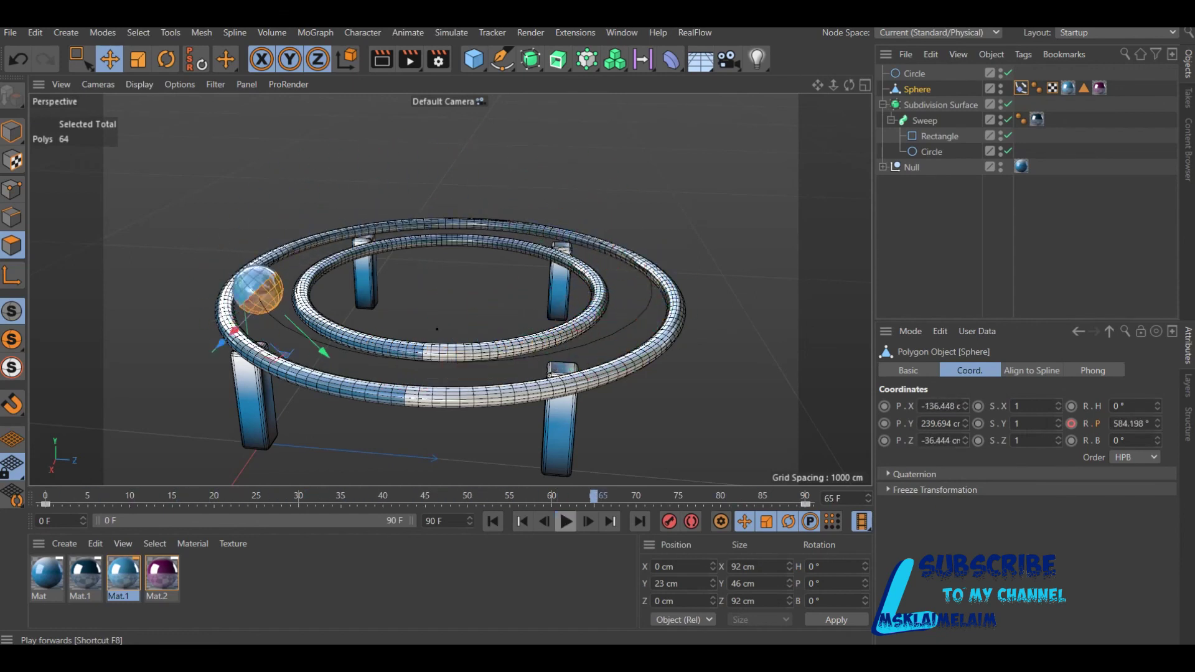
left_click(382, 59)
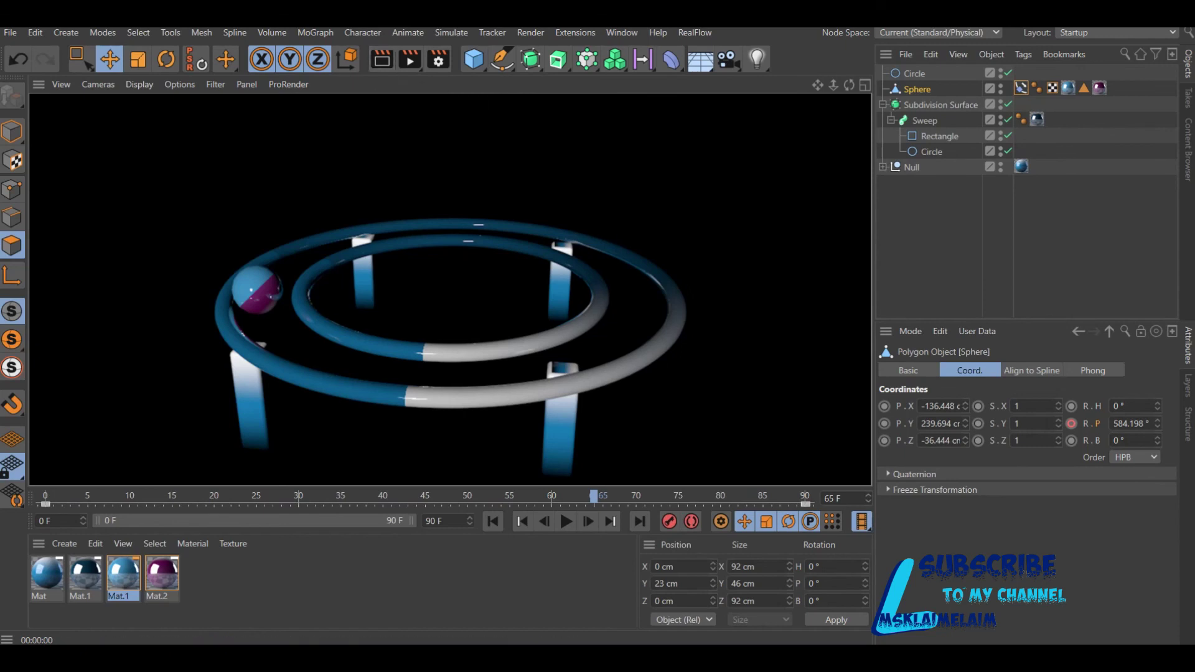
- Set both Align to Spline Position keys to Linear interpolation in the F-Curve editor
left_click(1031, 371)
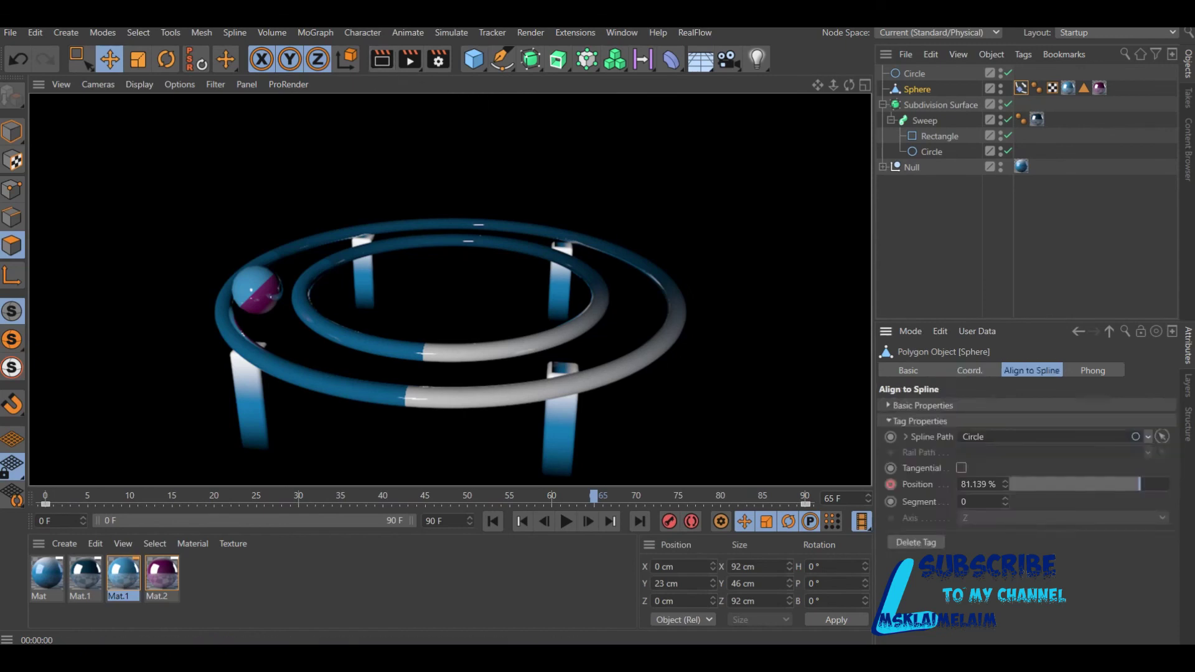
right_click(917, 484)
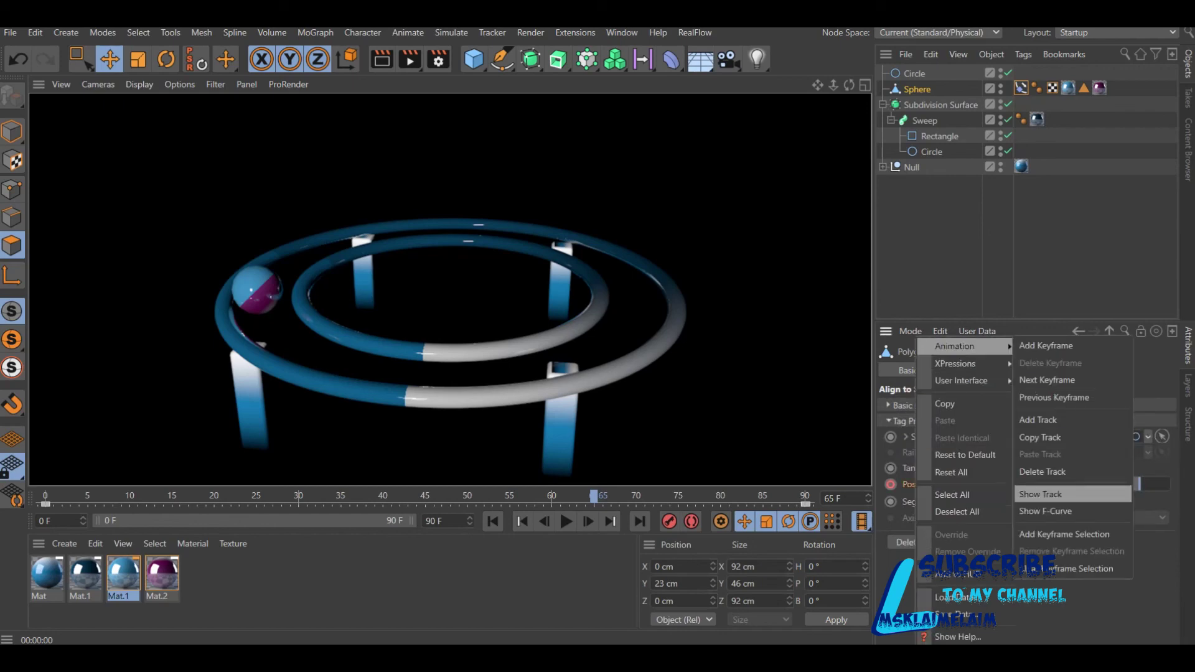
left_click(1046, 511)
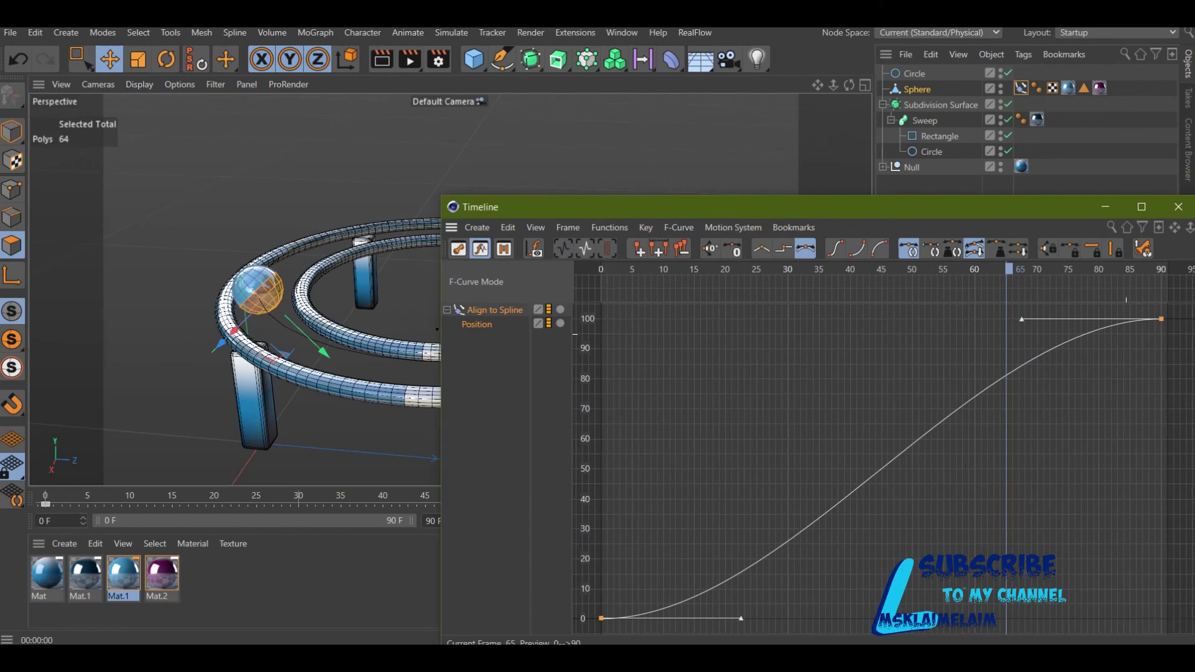
left_click_drag(623, 207, 369, 103)
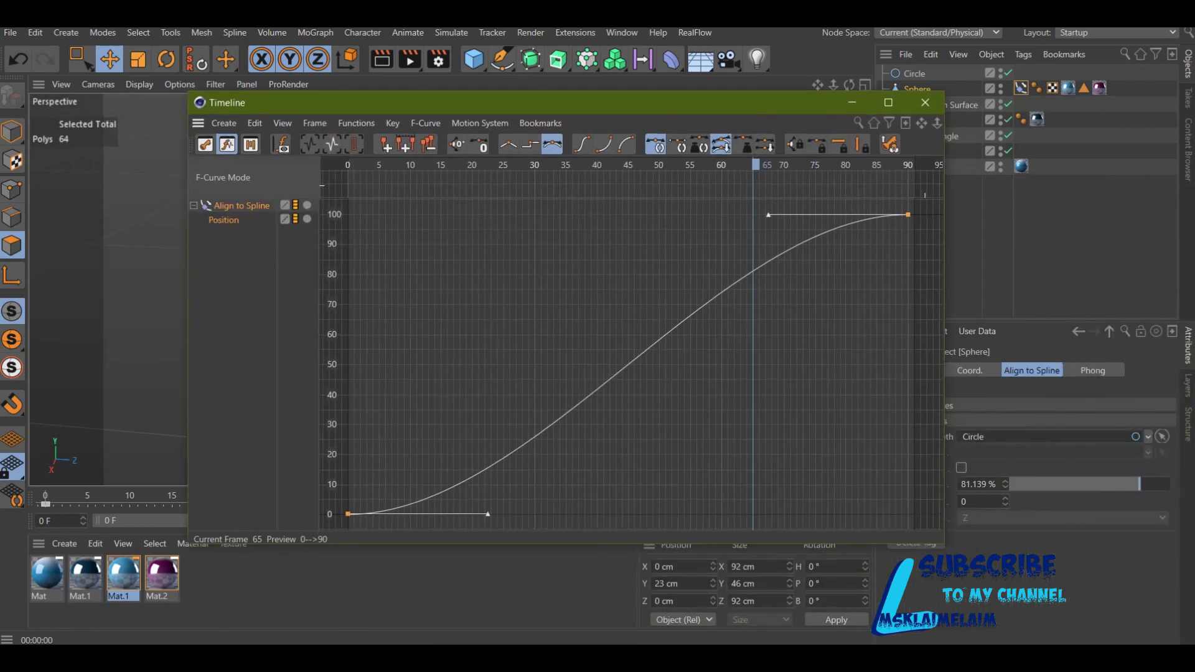
left_click(348, 514)
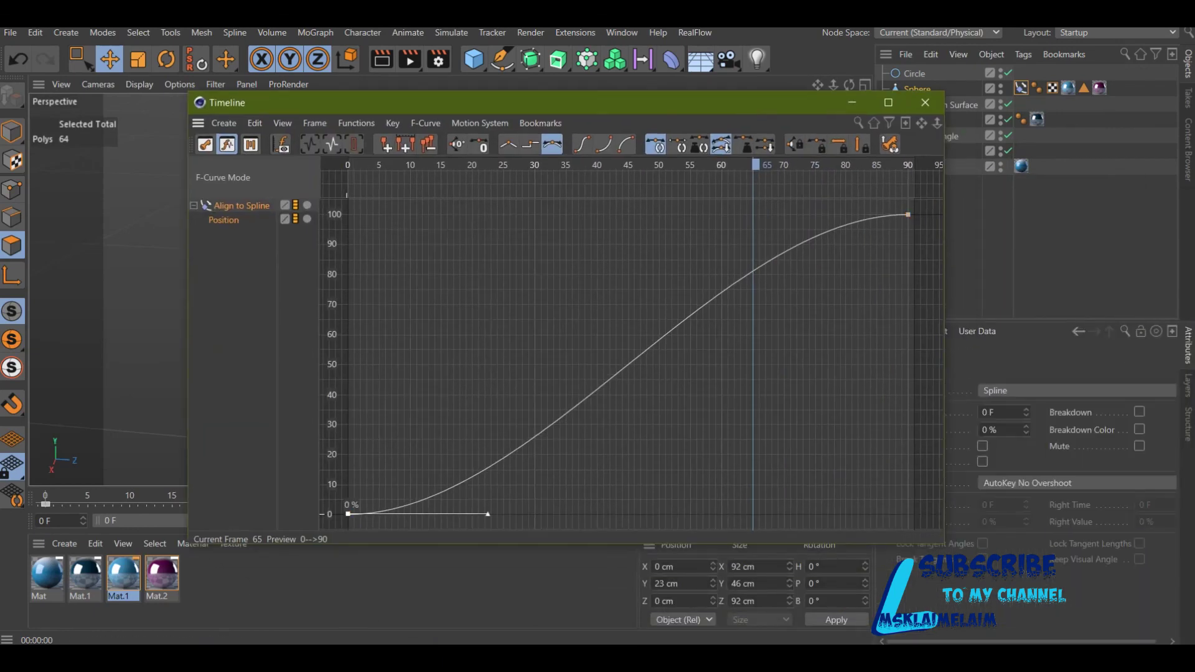
left_click(908, 214, "shift")
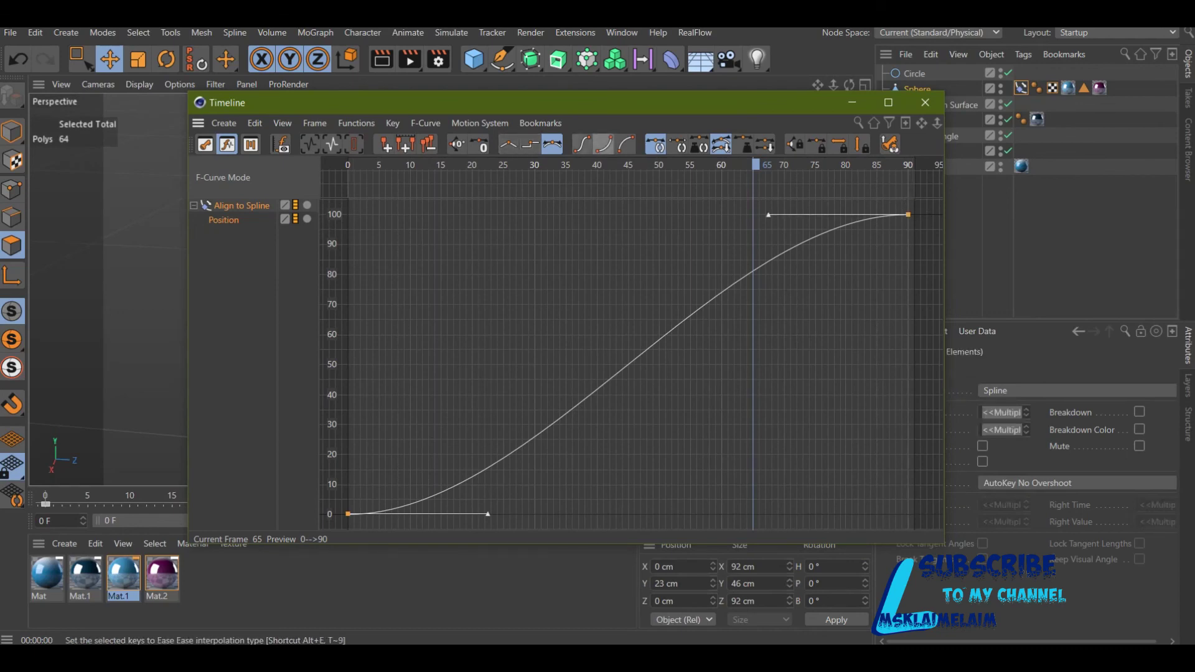
left_click(508, 144)
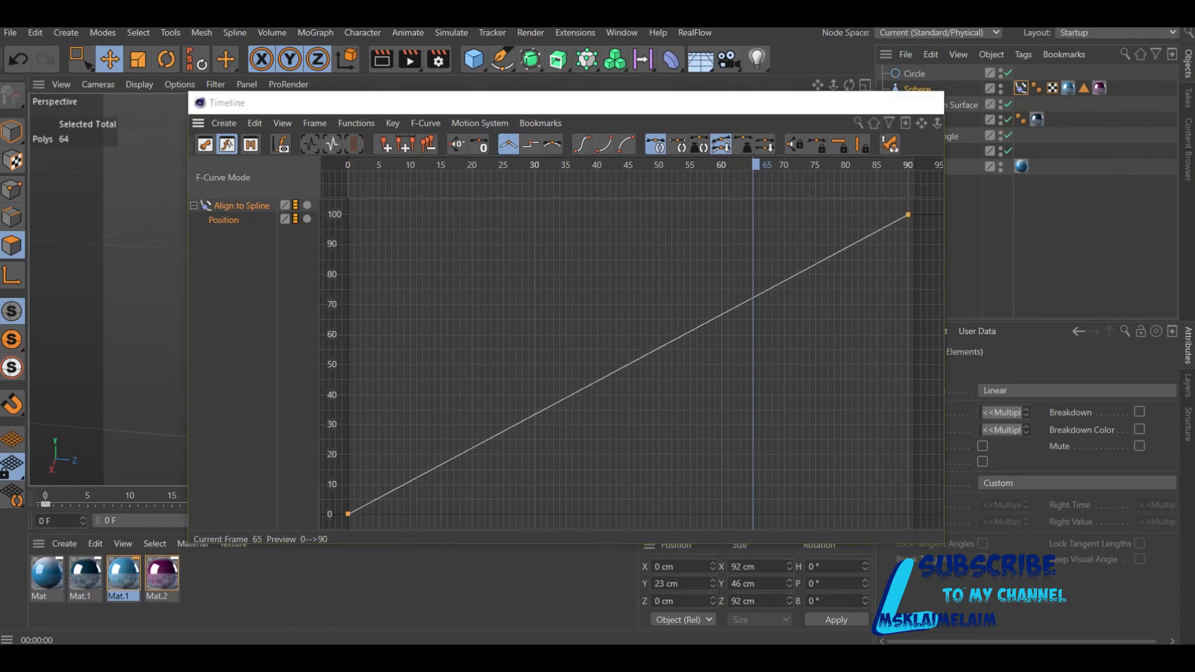
left_click(926, 102)
left_click(493, 522)
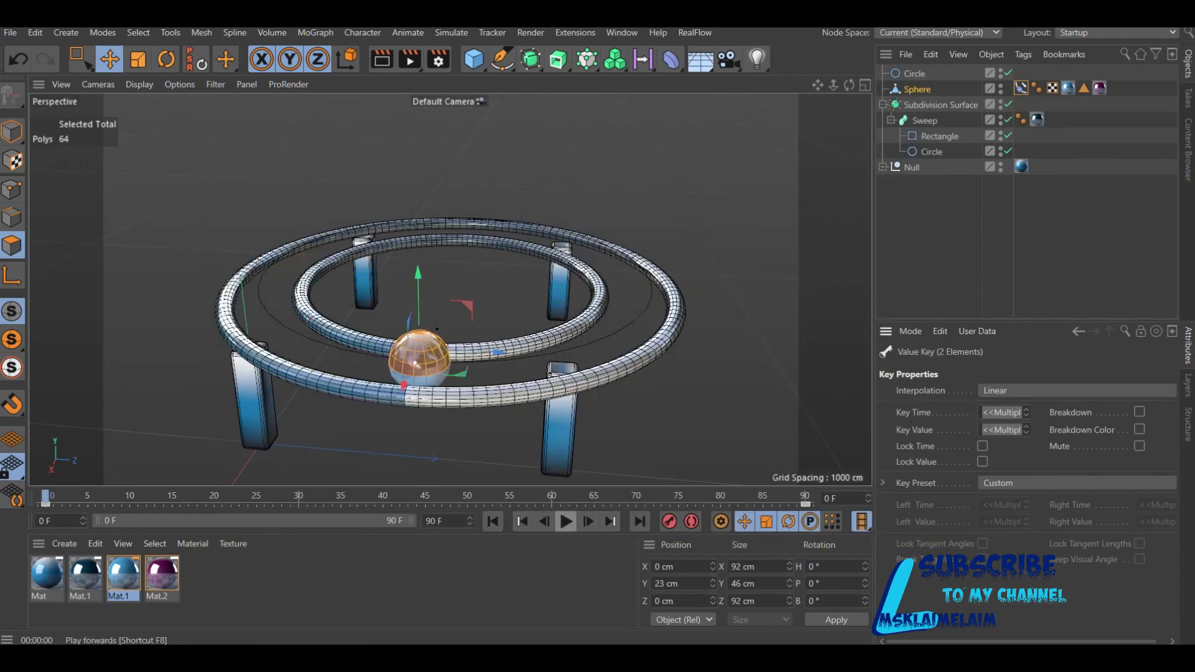
left_click(567, 522)
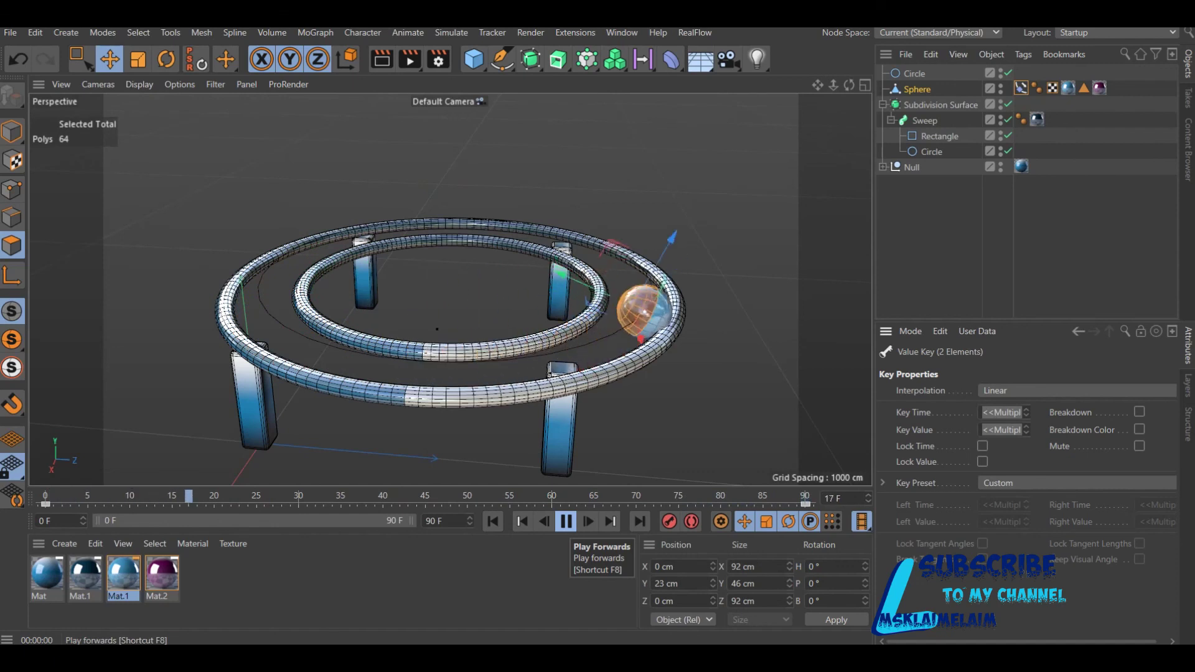
left_click(567, 522)
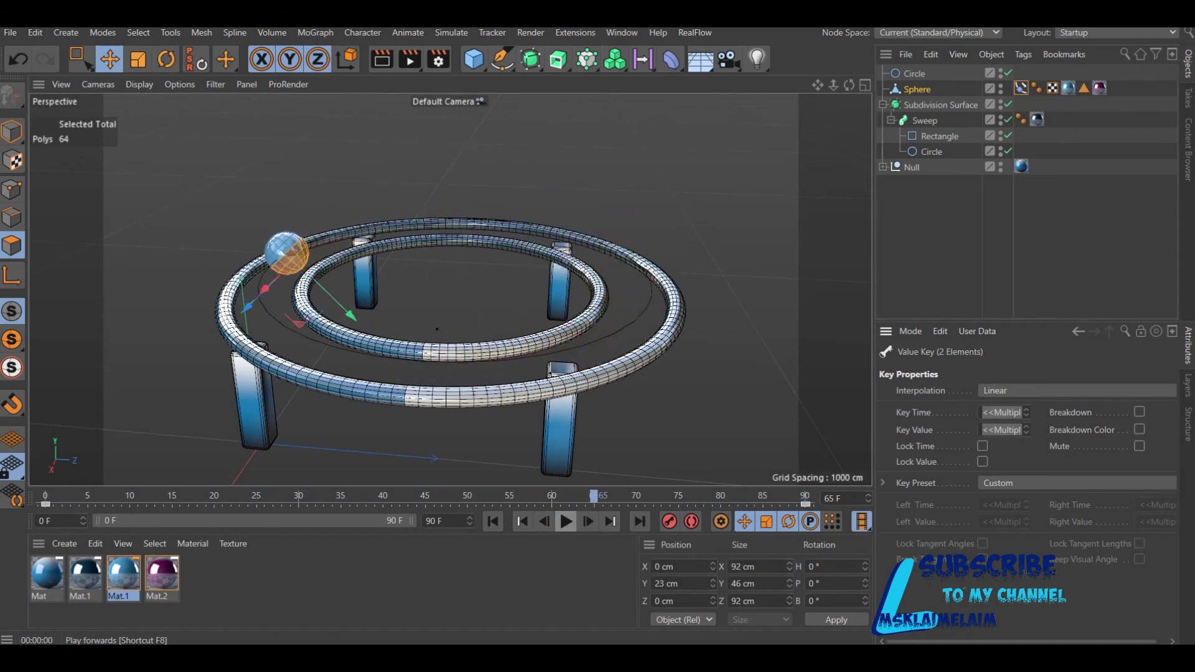